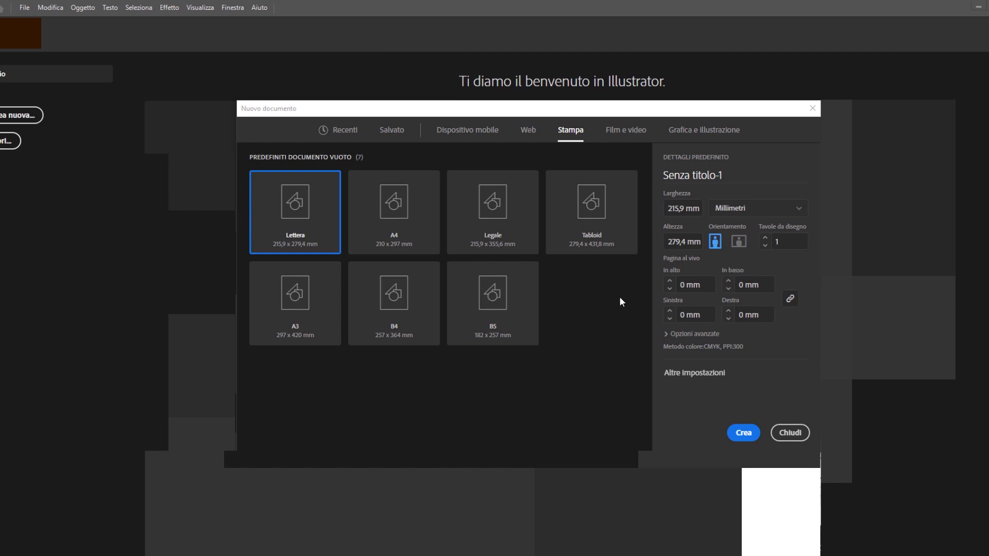
Step: Name the new print document "tutorial" and set its units to centimetres
triple_click(722, 176)
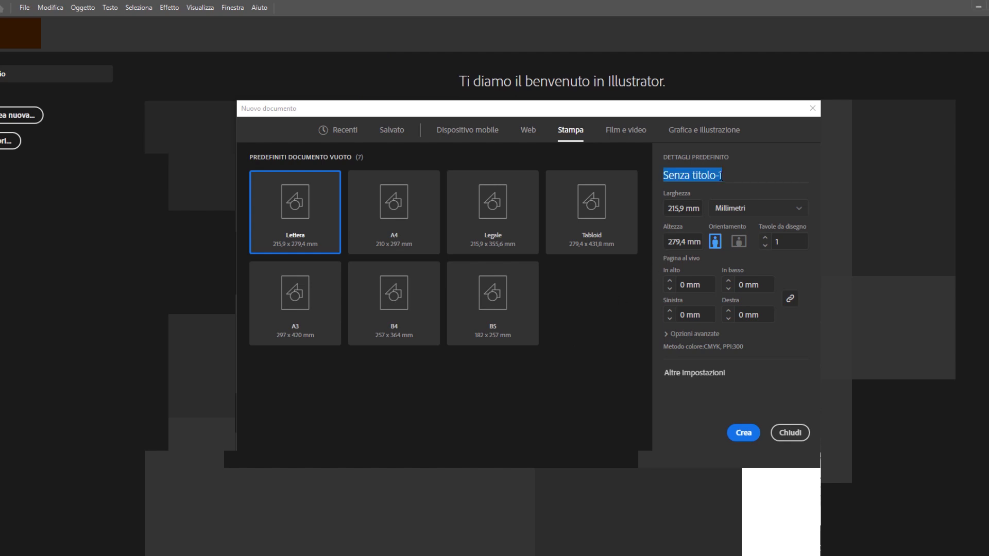
text(tutorial)
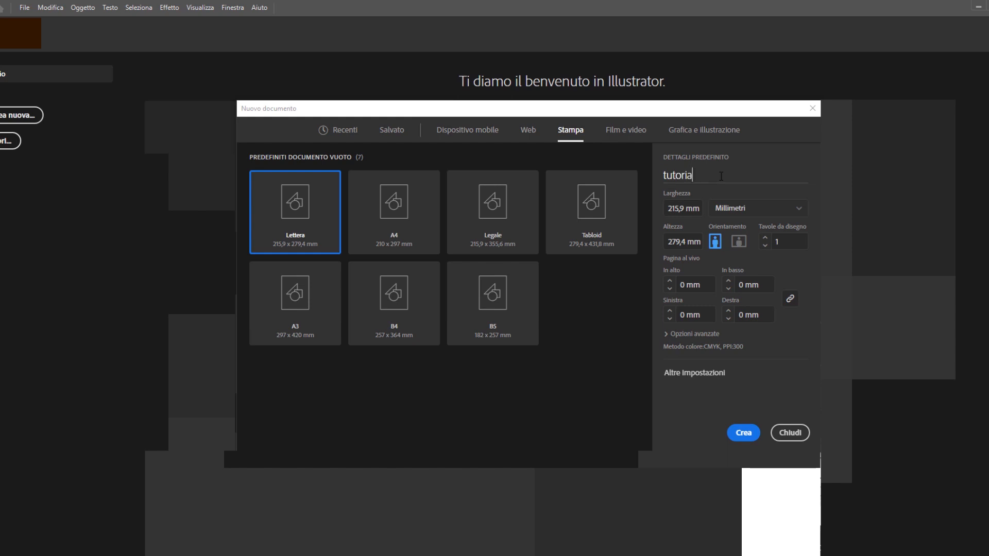
key(Tab)
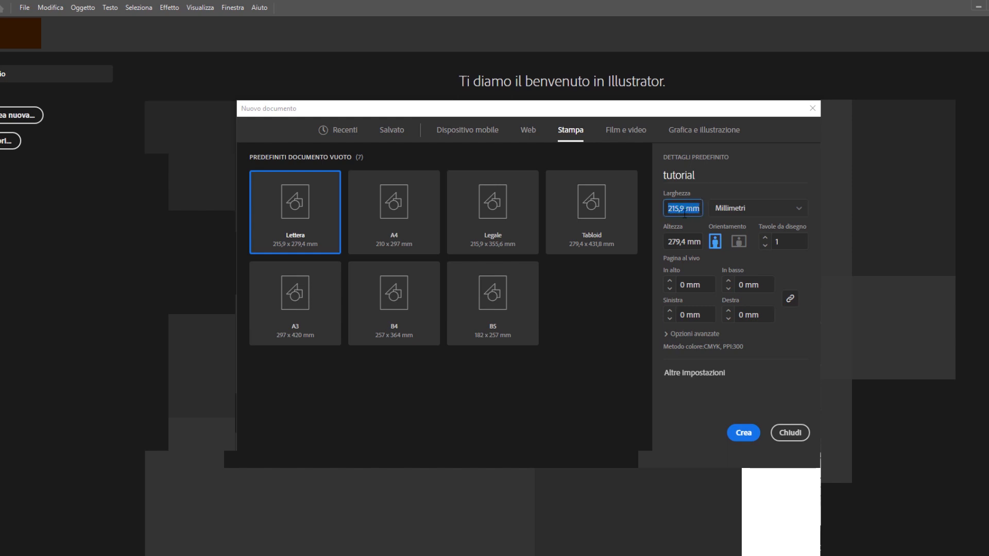
click(744, 211)
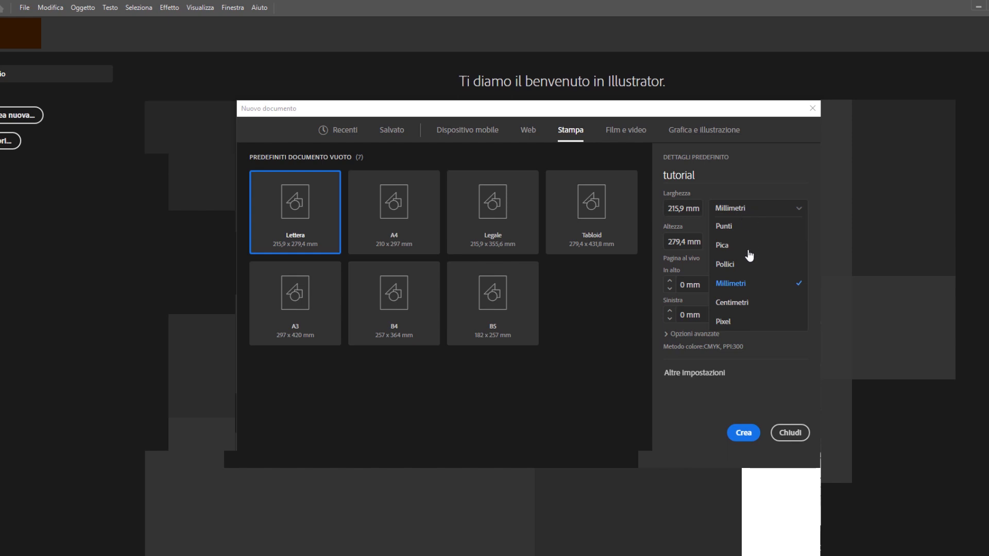
click(747, 303)
Step: Create the document 5,5 cm wide and 8,5 cm high in portrait orientation with 2 artboards
click(699, 209)
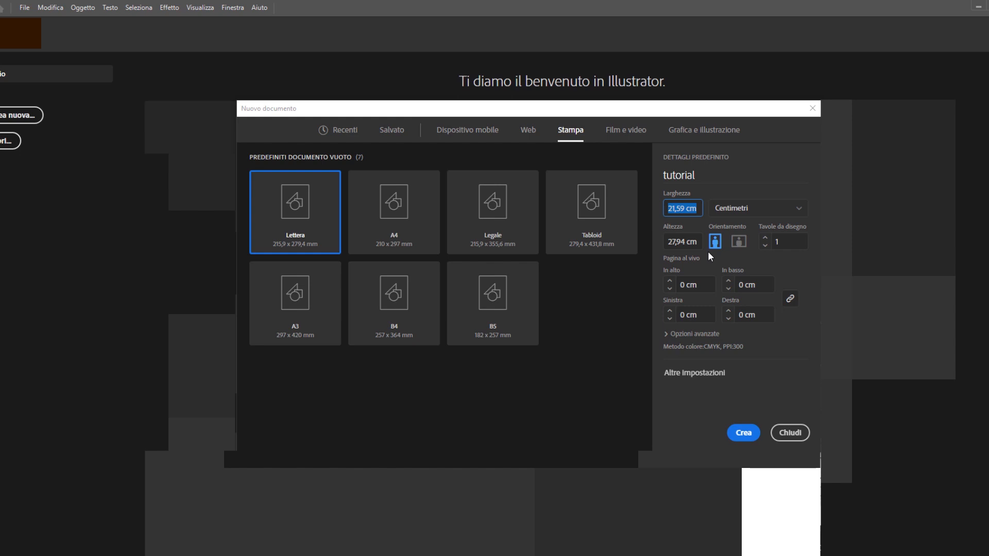
text(5,5)
key(Tab)
text(8,5)
click(716, 241)
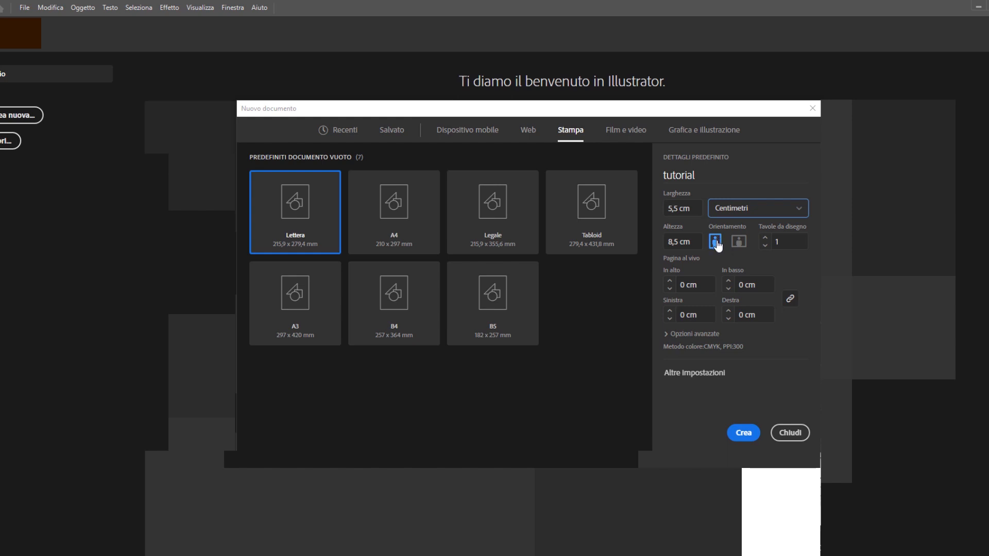
click(765, 238)
click(701, 335)
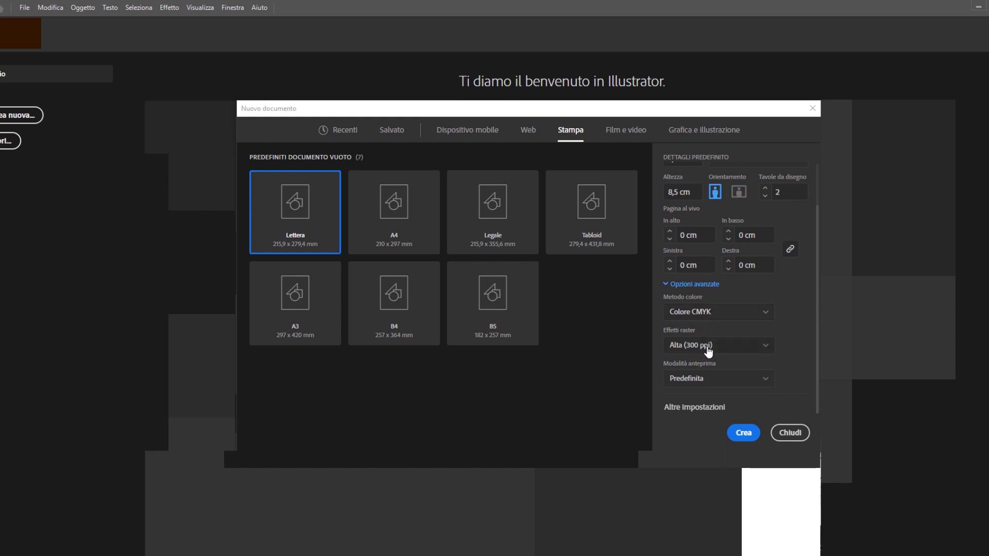
click(743, 433)
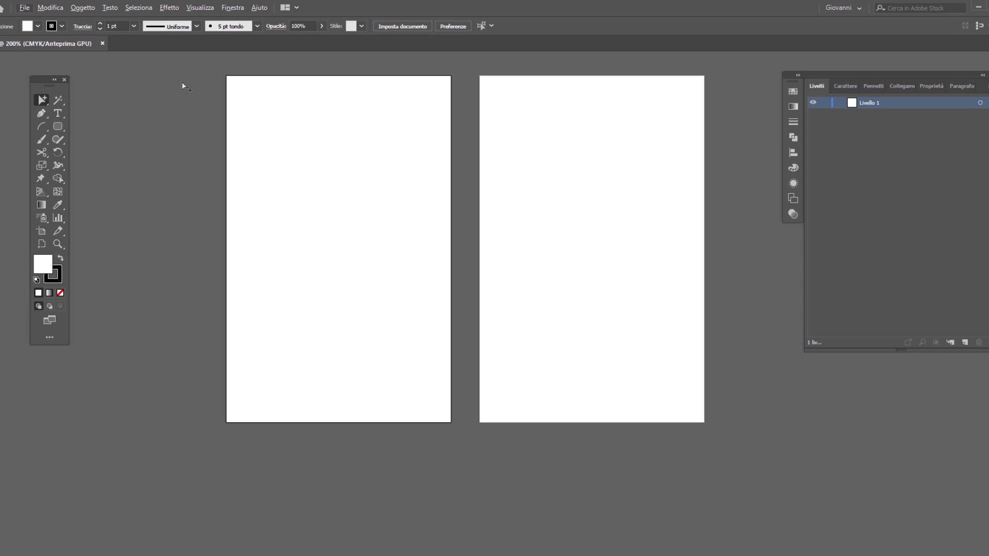
Step: Show the rulers and check their measurement unit
click(204, 7)
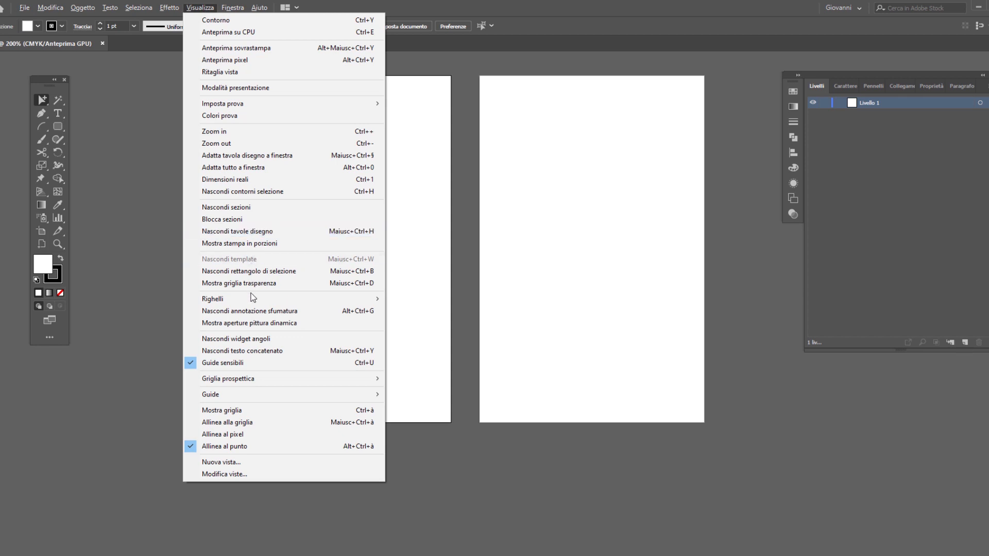
mouse_move(366, 301)
click(436, 299)
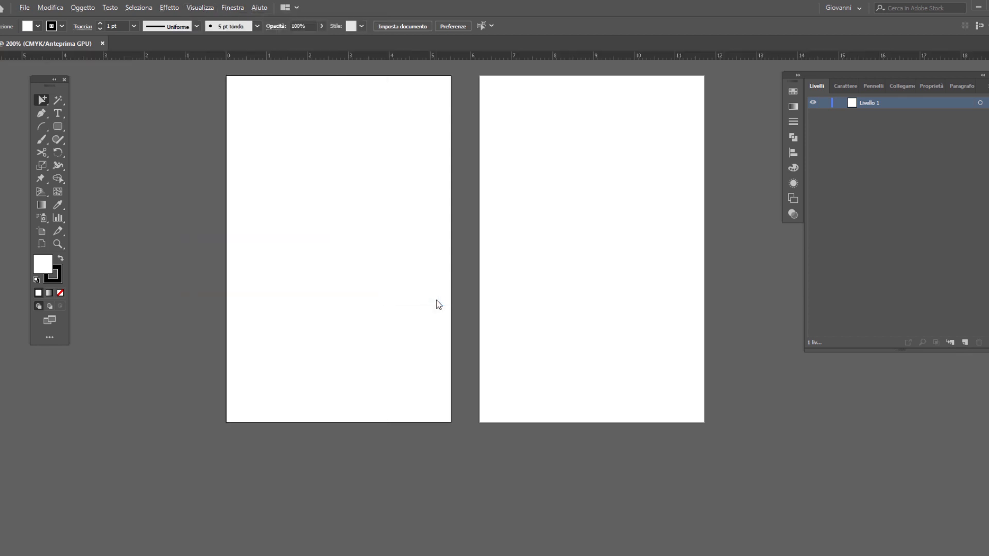
right_click(346, 57)
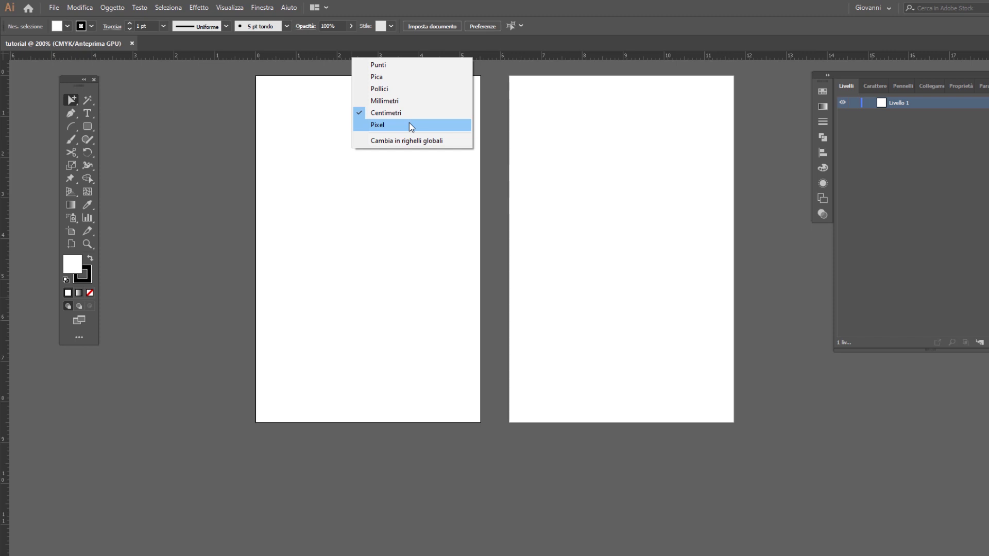
click(211, 84)
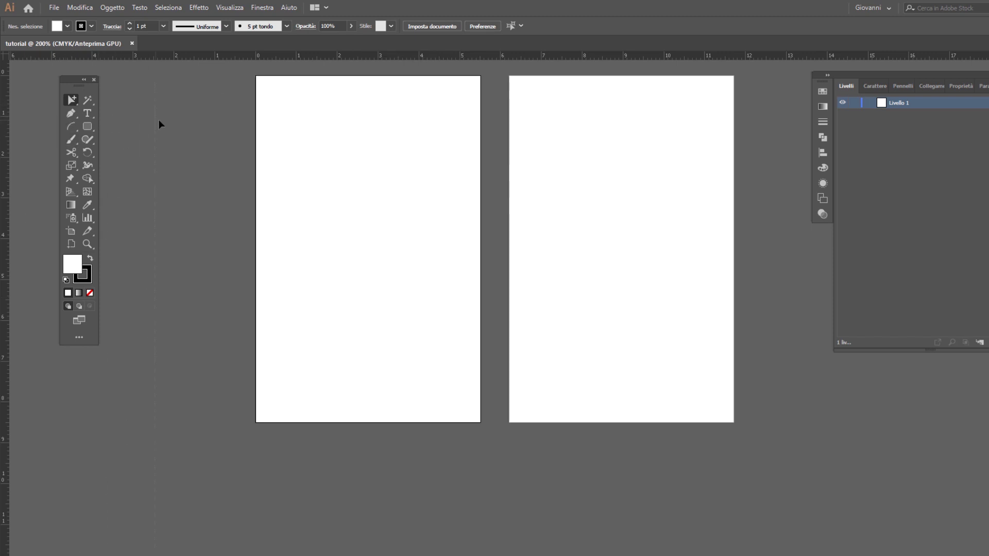
Step: Place vertical guides about 0.3 cm inside the left and right edges of both artboards
drag(240, 120, 268, 121)
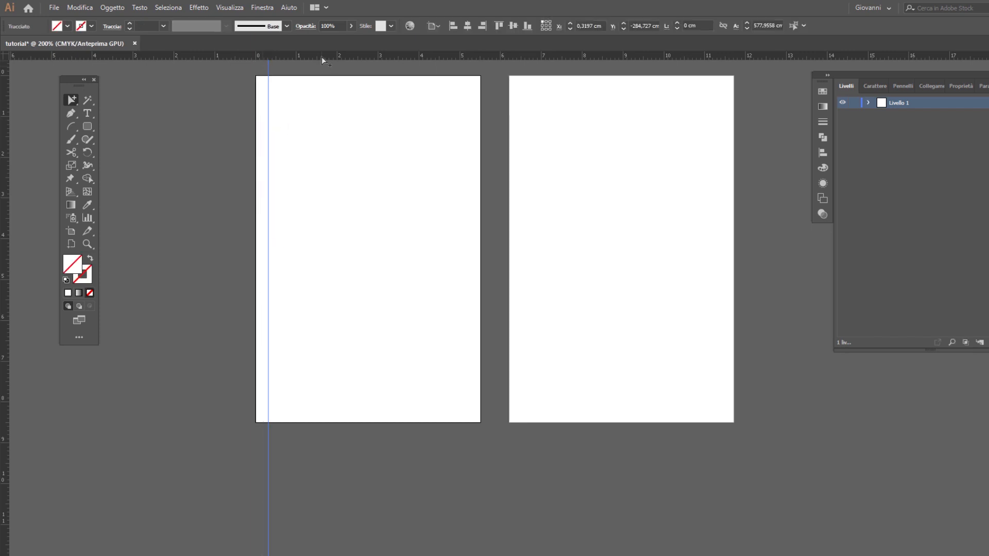
drag(9, 204, 468, 225)
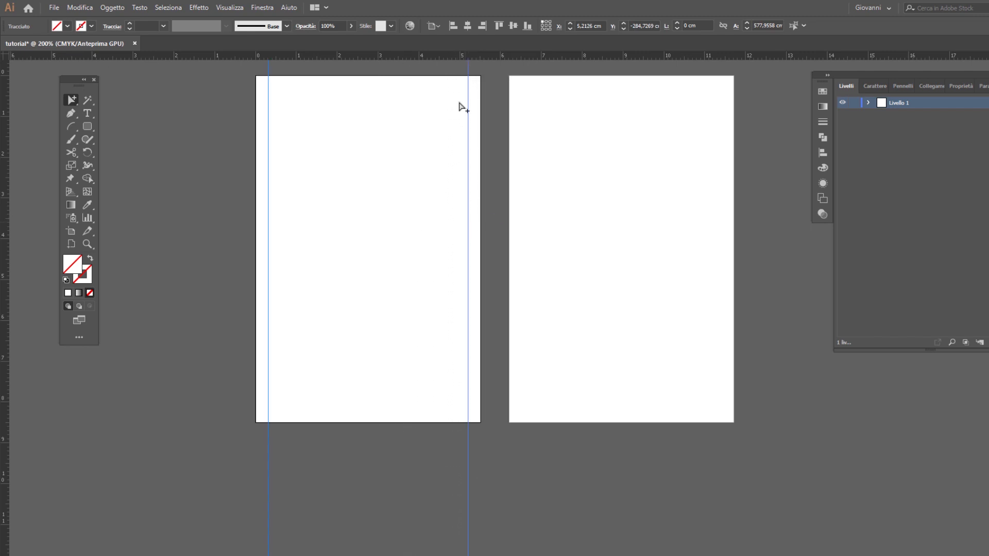
drag(6, 204, 520, 209)
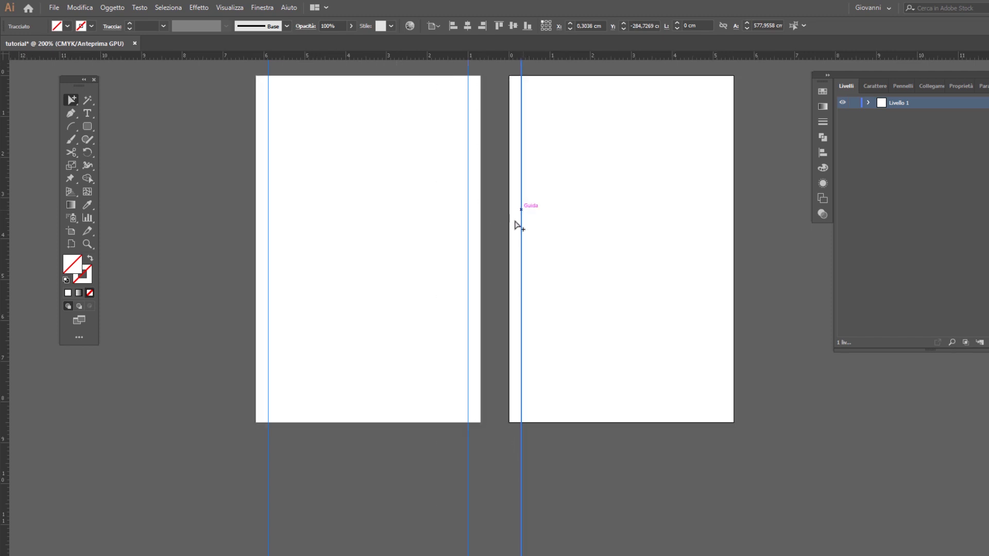
drag(5, 225, 722, 227)
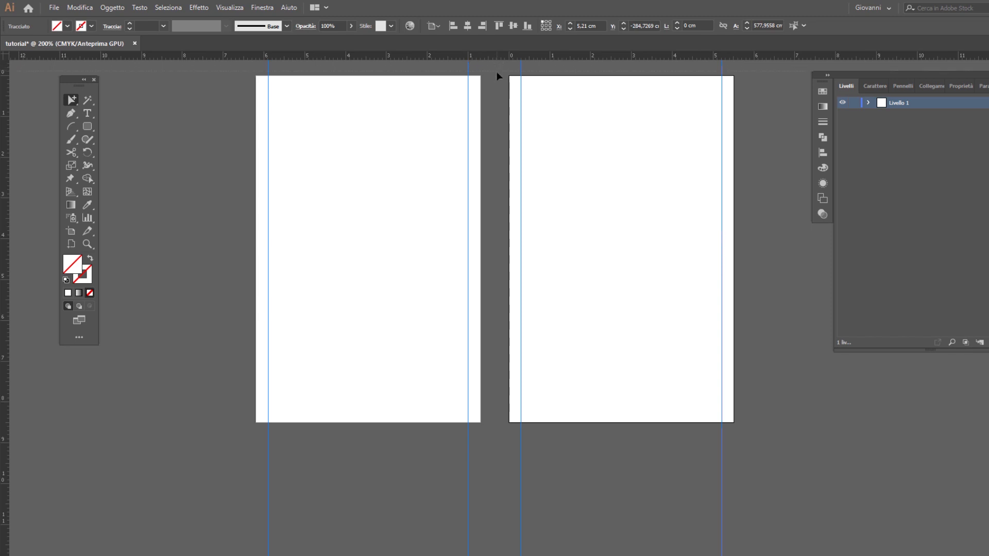
Step: Place horizontal guides about 0.3 cm inside the top and bottom edges of the artboards
drag(497, 73, 496, 84)
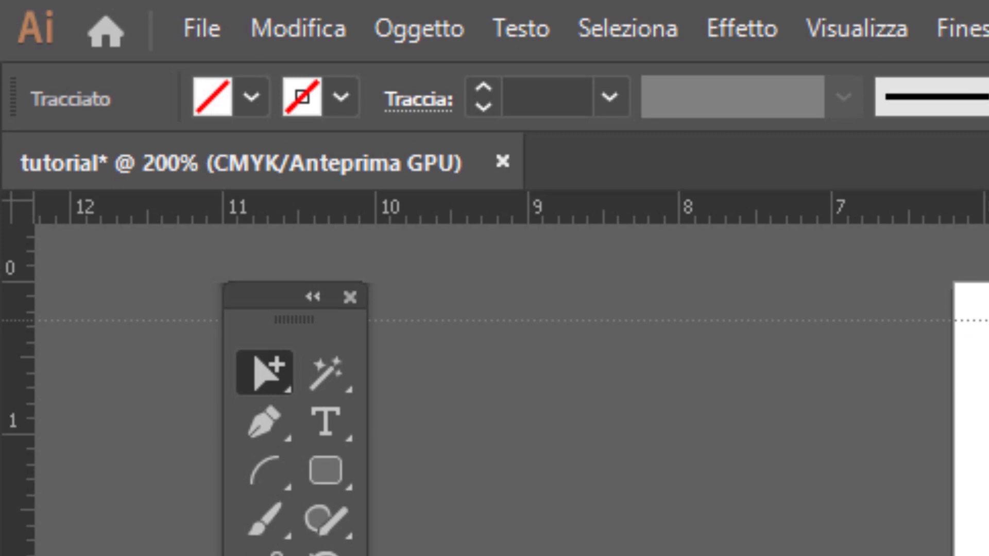
drag(496, 84, 496, 84)
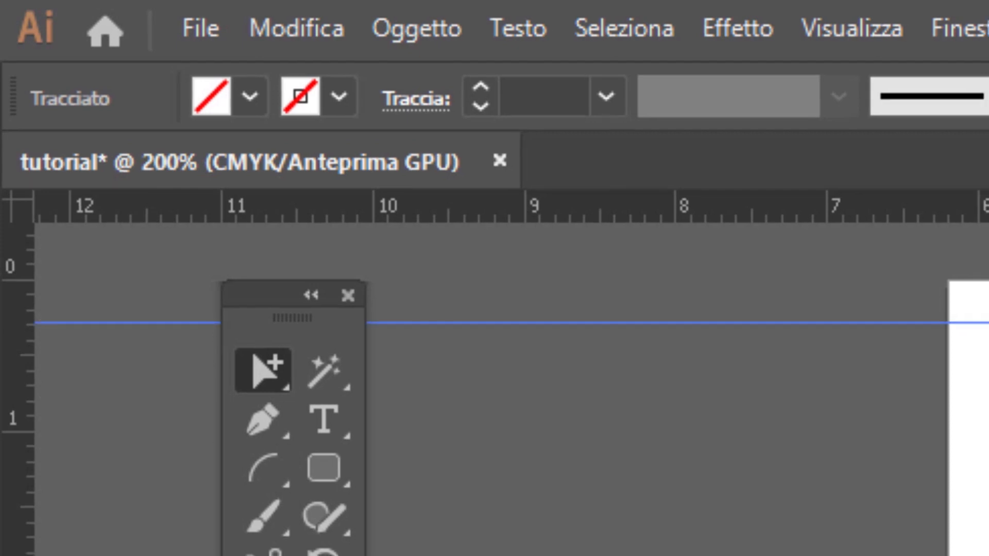
mouse_move(295, 407)
mouse_down()
mouse_move(295, 428)
mouse_move(298, 412)
mouse_up()
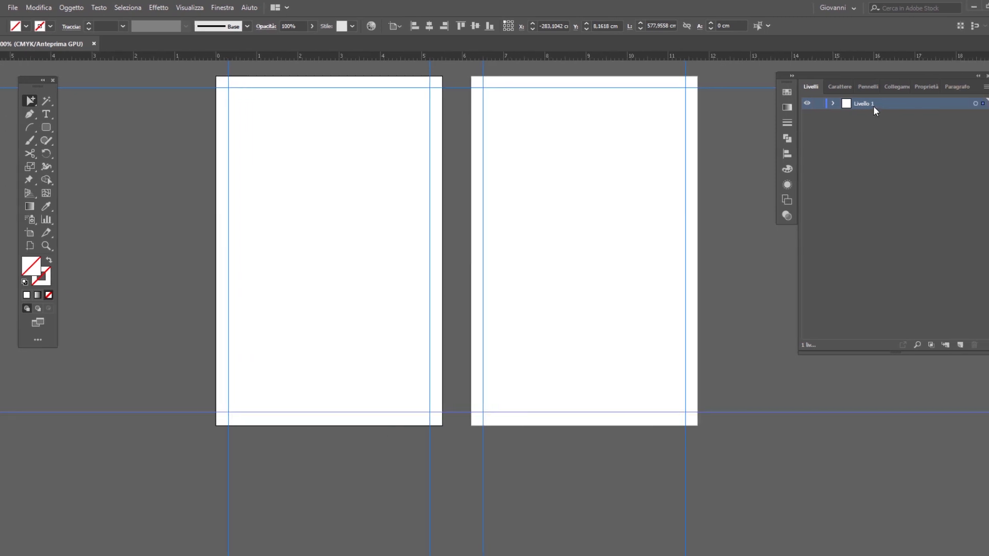
Step: Rename the layer holding the guides as GUIDE and lock it
double_click(838, 103)
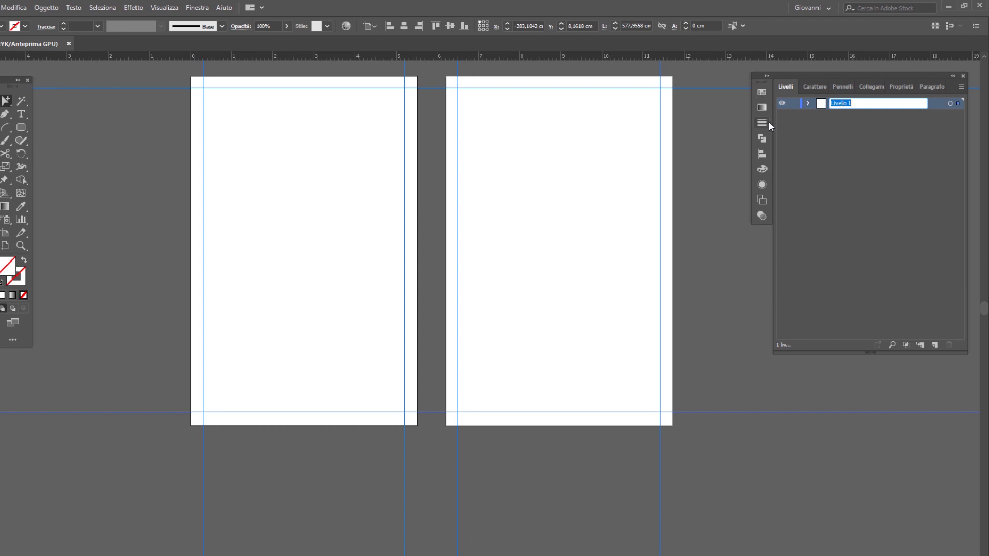
text(GUIDE)
key(Return)
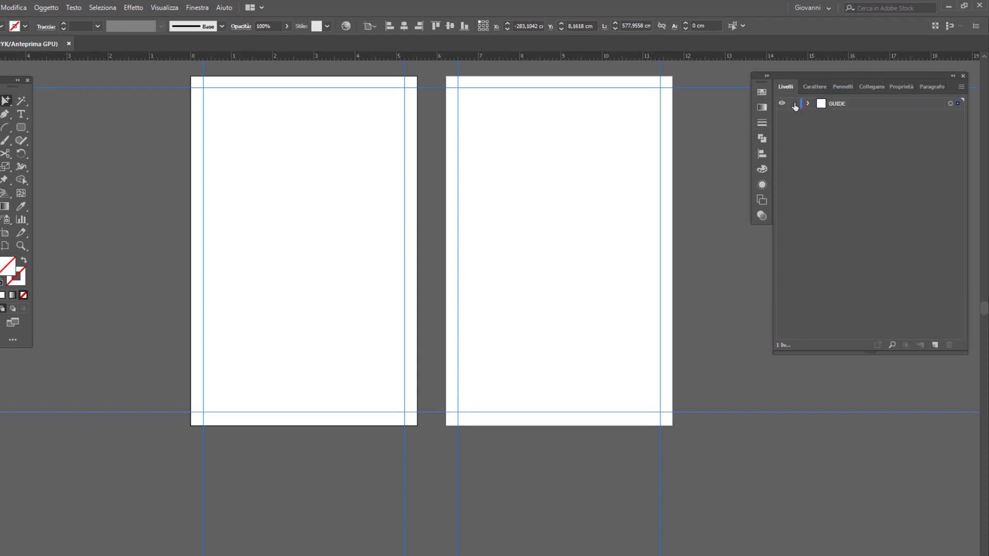
click(794, 105)
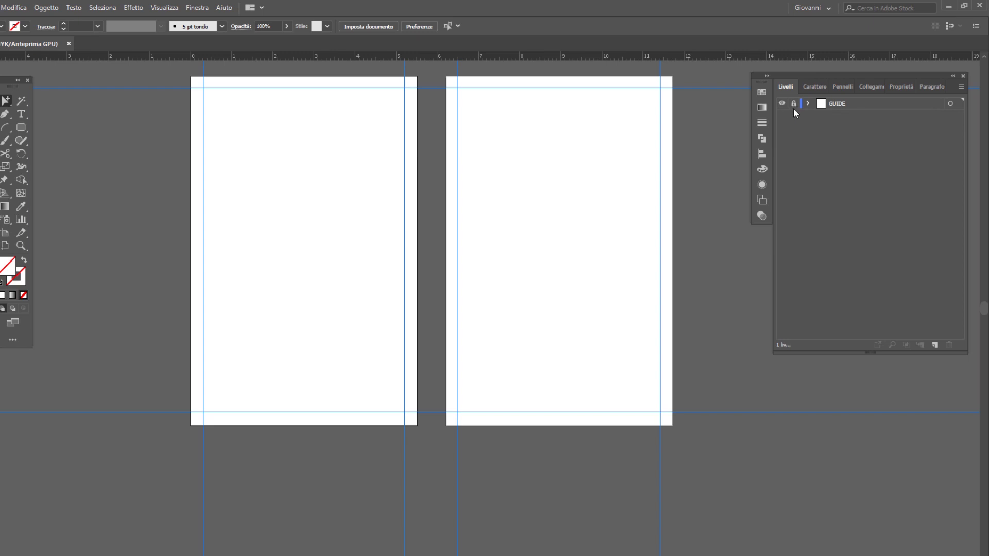
Step: Unlock the GUIDE layer, lock the guides themselves, and lock the layer again
click(793, 104)
right_click(588, 152)
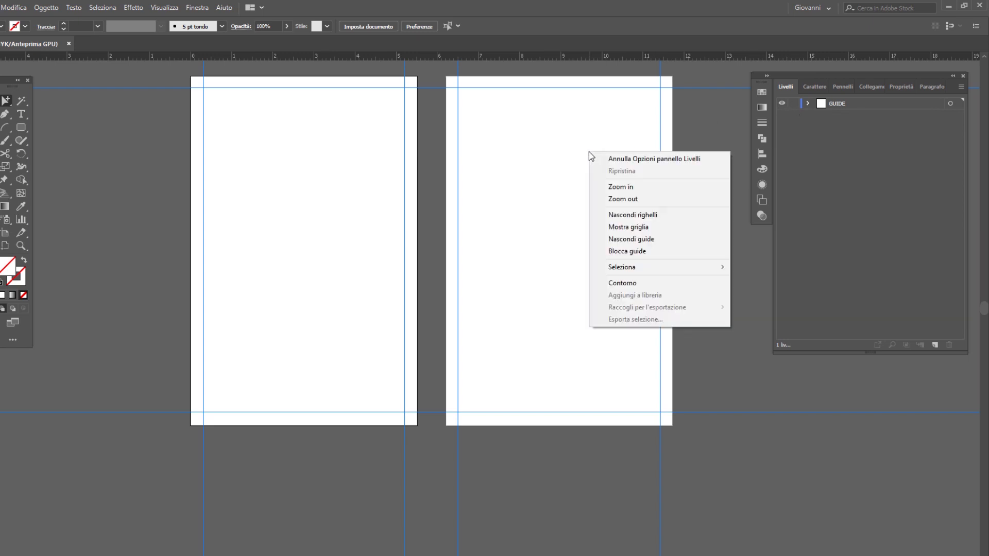
click(629, 252)
click(794, 104)
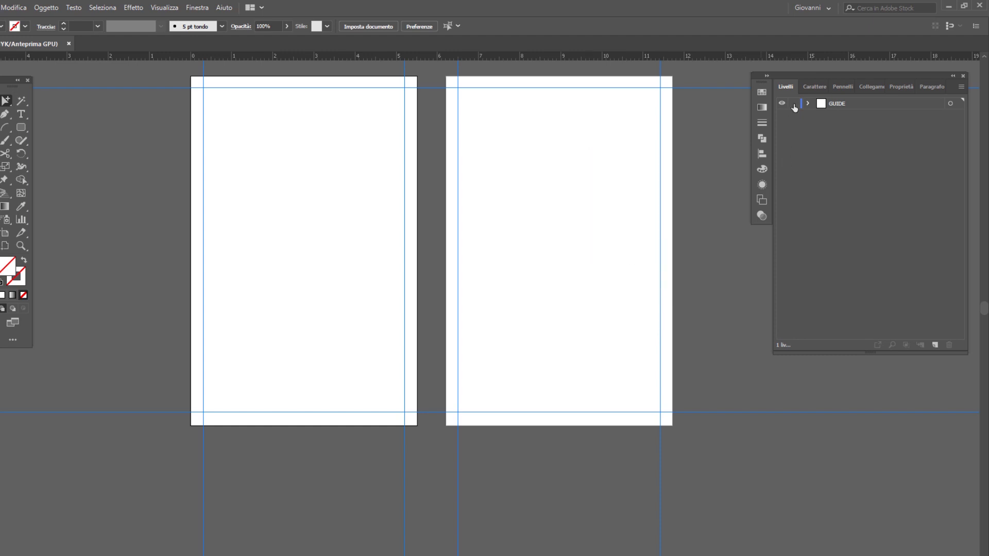
Step: Add a new layer above GUIDE and draw a rounded rectangle about 2.7 by 0.9 cm outside the first artboard, beside its left edge
click(847, 103)
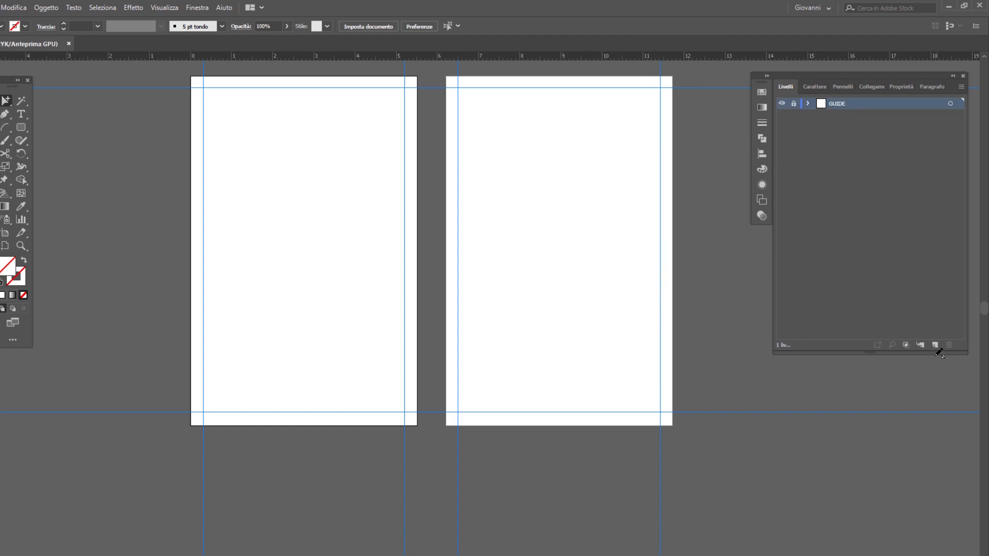
click(935, 345)
click(21, 128)
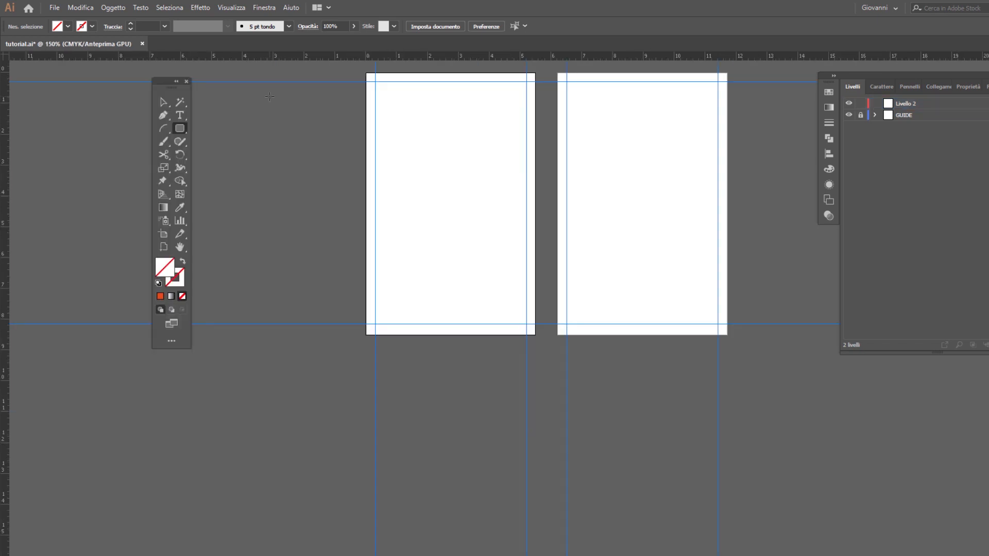
drag(269, 95, 352, 122)
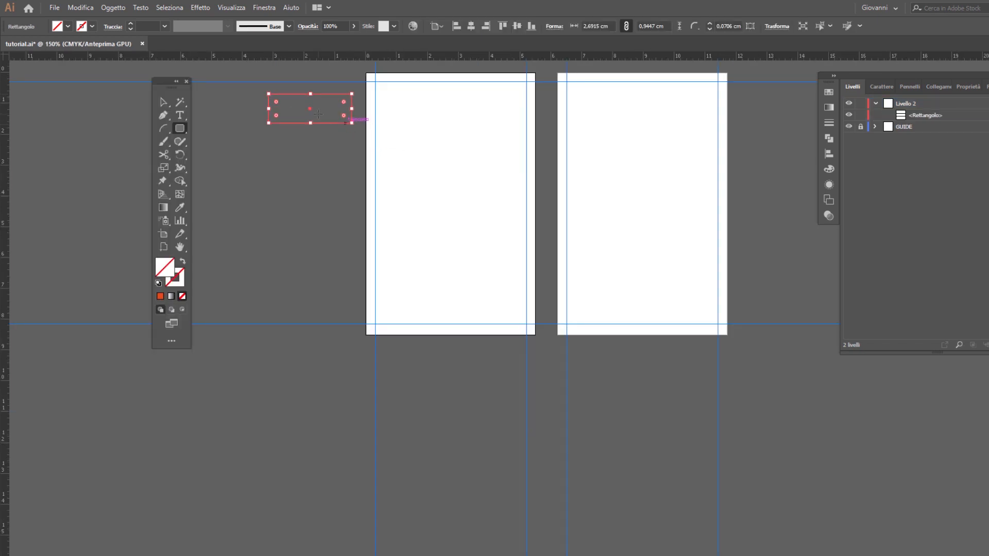
Step: Fill the rounded rectangle with the orange-red colour e24d30
double_click(165, 268)
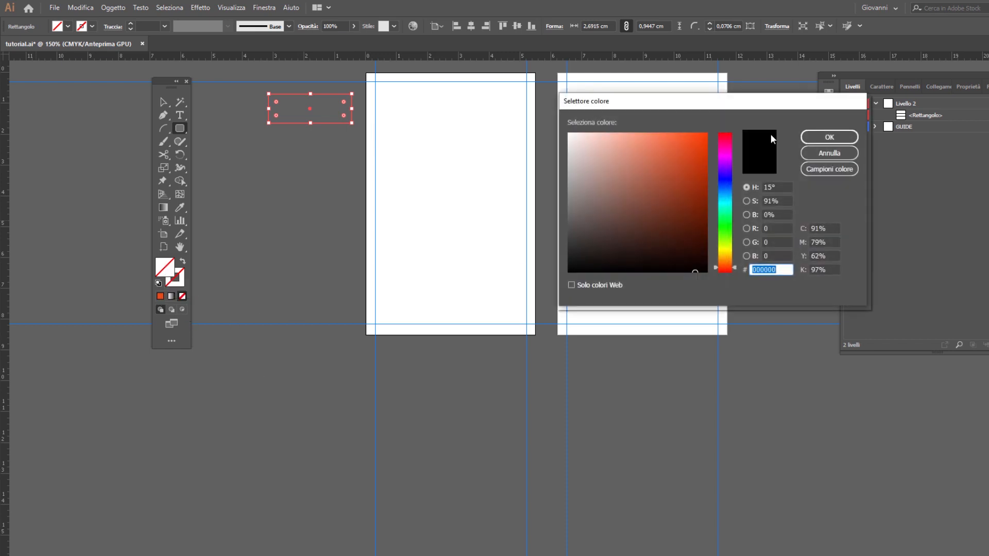
click(673, 160)
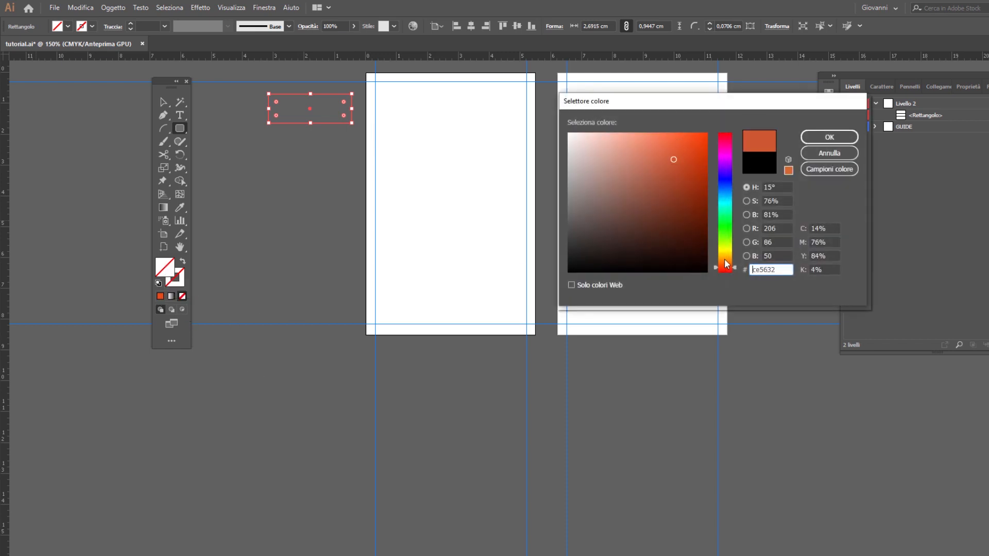
drag(725, 267, 725, 269)
click(679, 148)
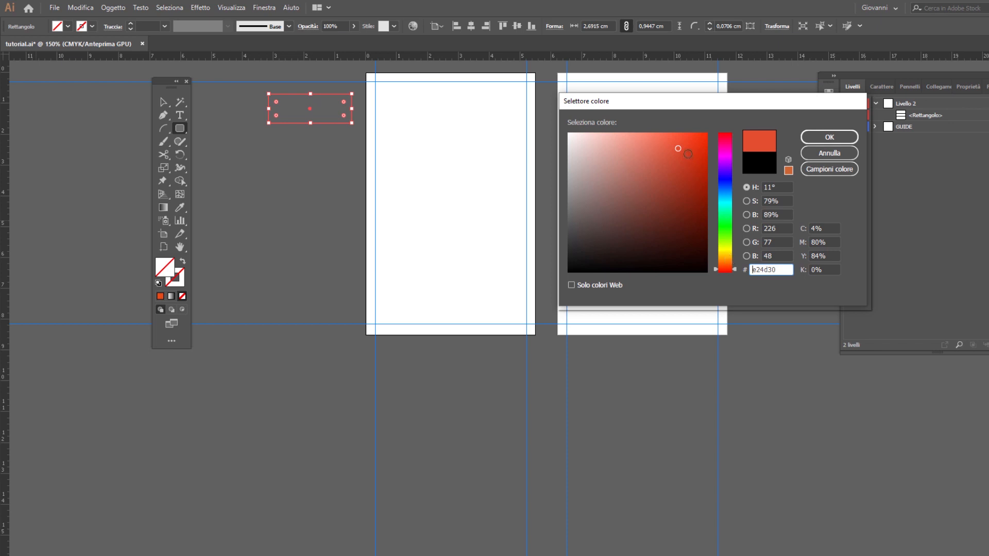
key(Return)
Step: Duplicate the orange-red rectangle just below itself and fill the copy with dark grey 282828
key(v)
drag(327, 110, 330, 154)
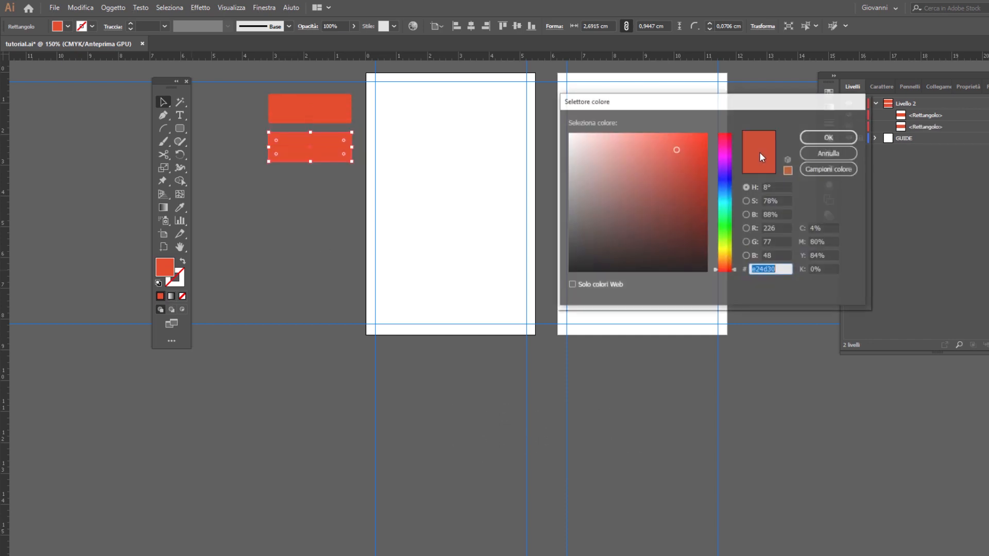
double_click(170, 273)
text(383838)
drag(569, 242, 567, 251)
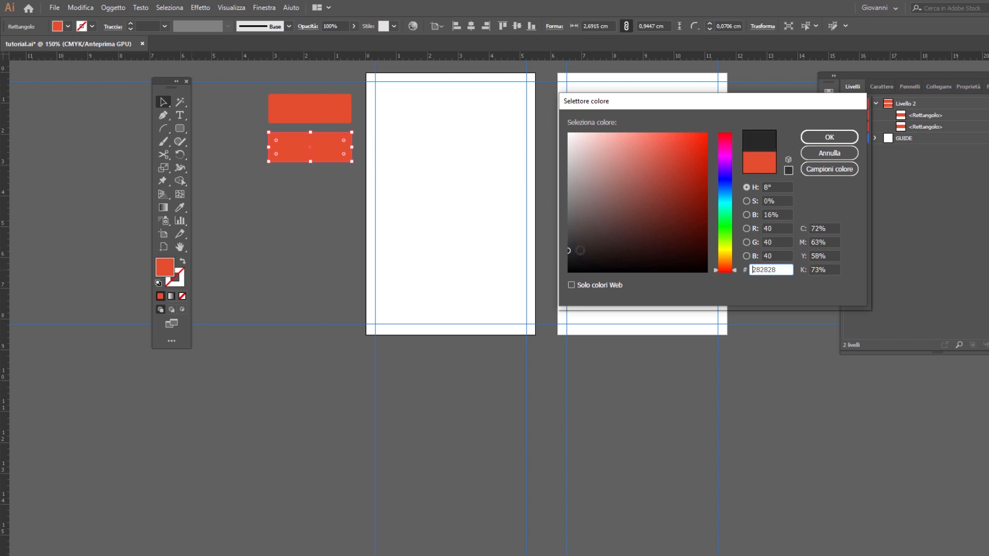
click(840, 133)
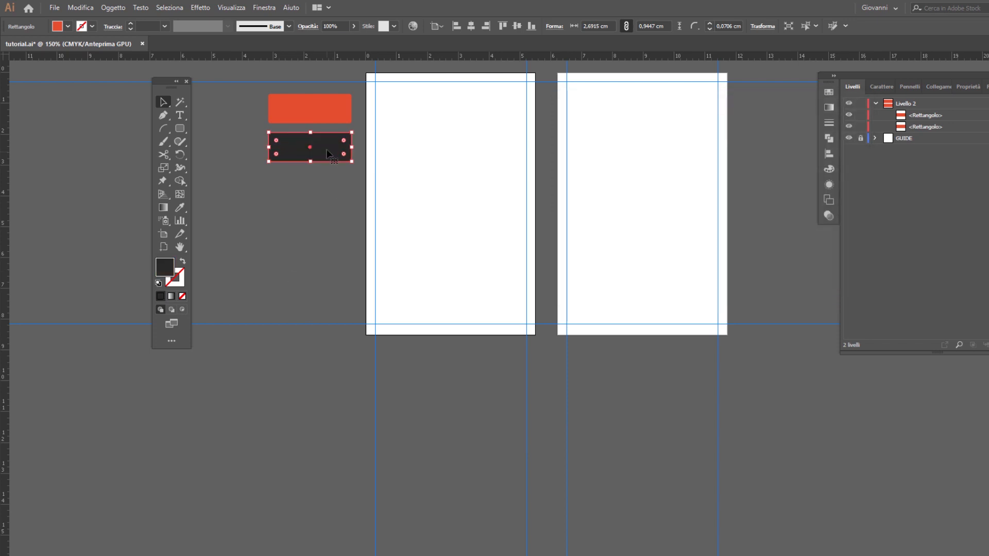
Step: Duplicate the dark grey rectangle just below itself and fill the copy with light grey f4f4f4
drag(328, 157, 328, 194)
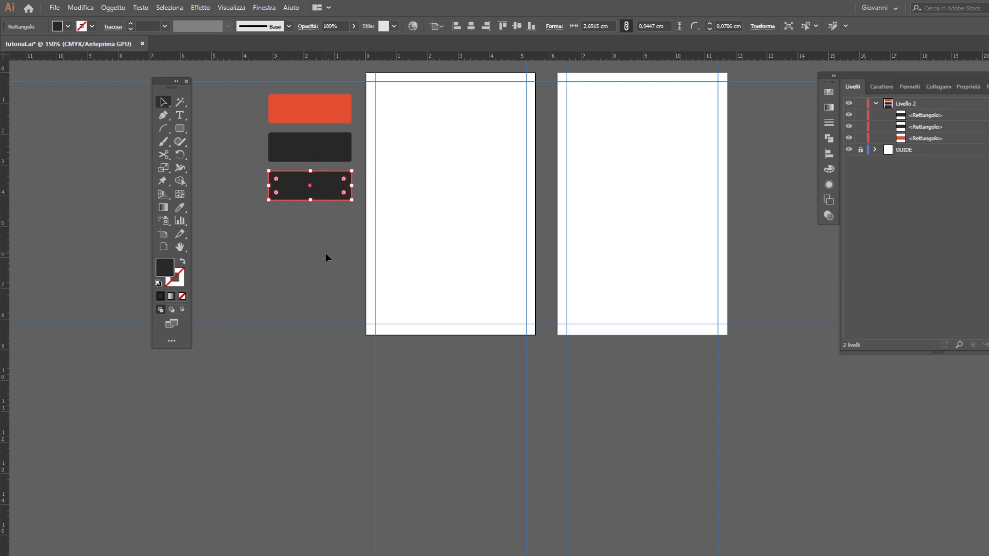
double_click(170, 272)
text(f4f4f4)
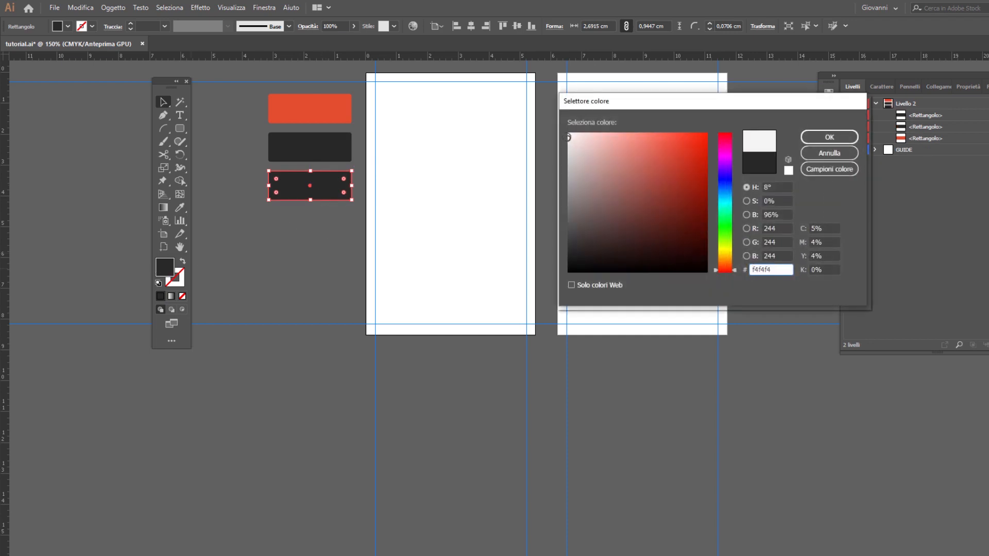
click(829, 137)
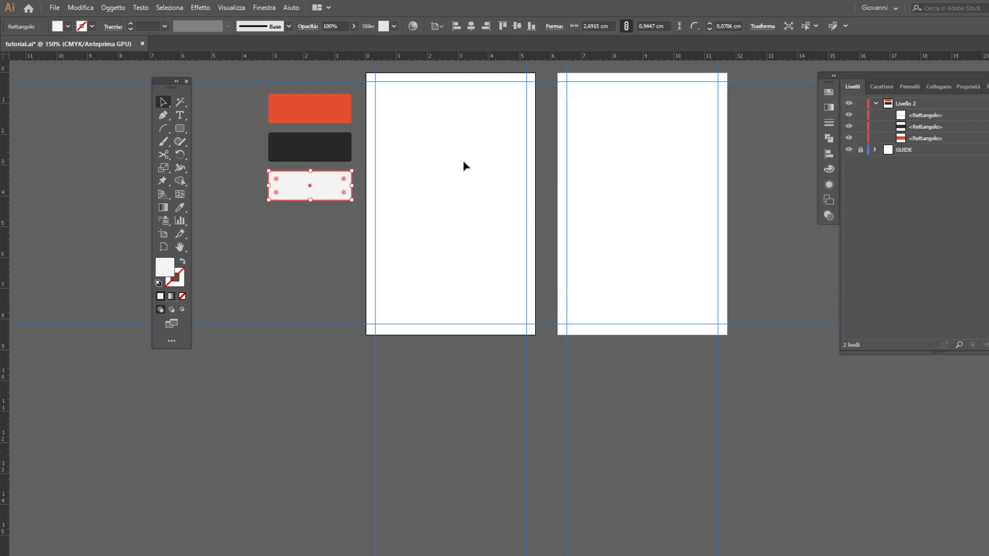
click(319, 214)
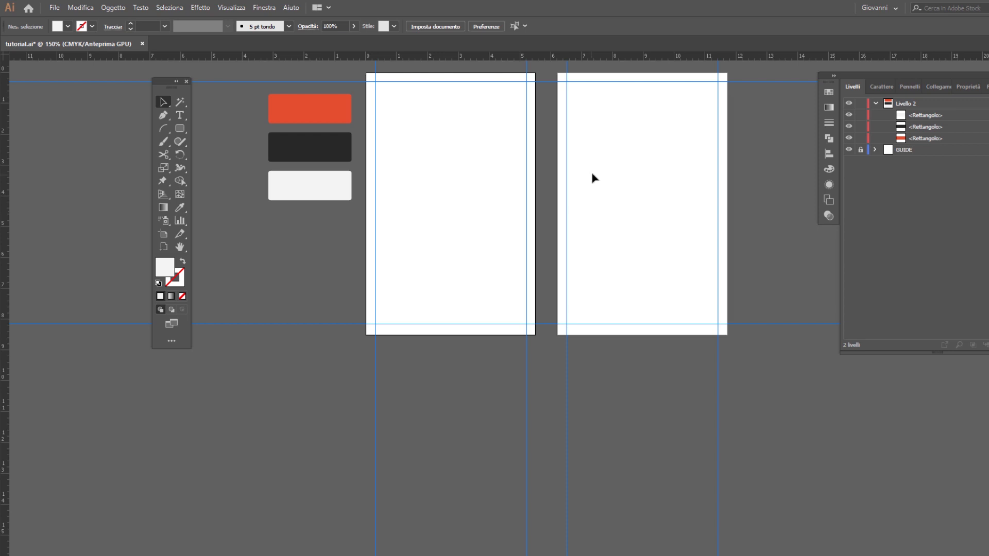
Step: Place the envelope, map pin, www globe and phone icons plus the W logo in a column below the colour swatches
click(55, 8)
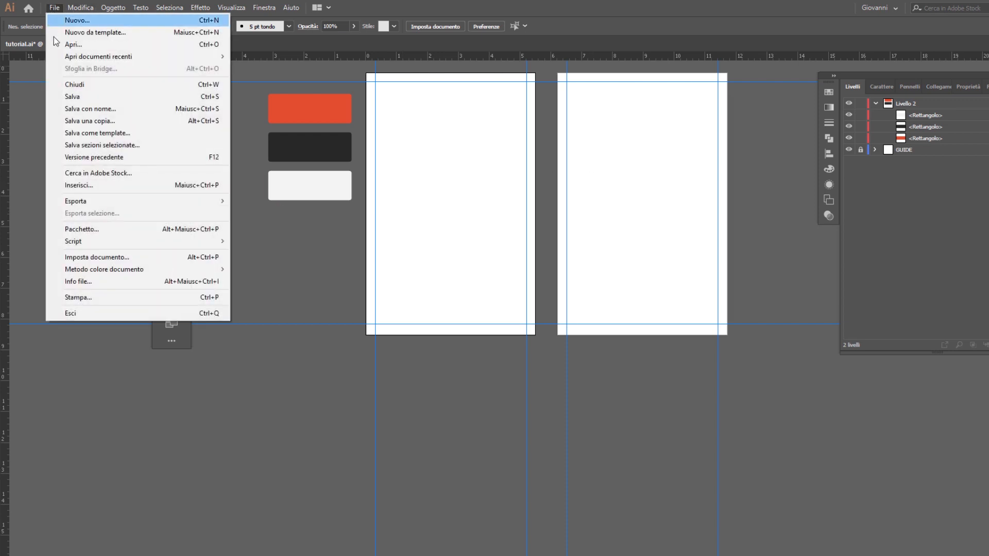
click(103, 184)
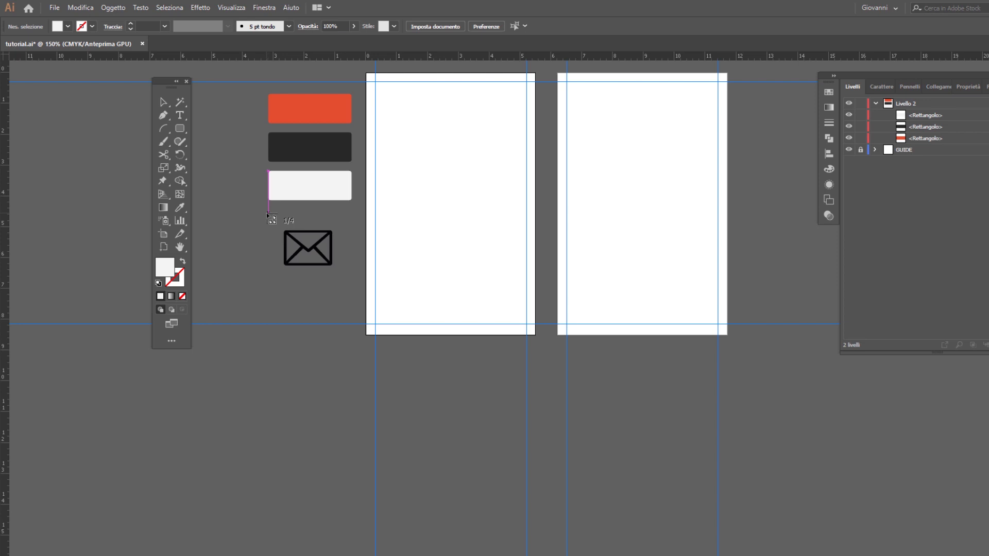
drag(267, 213, 308, 284)
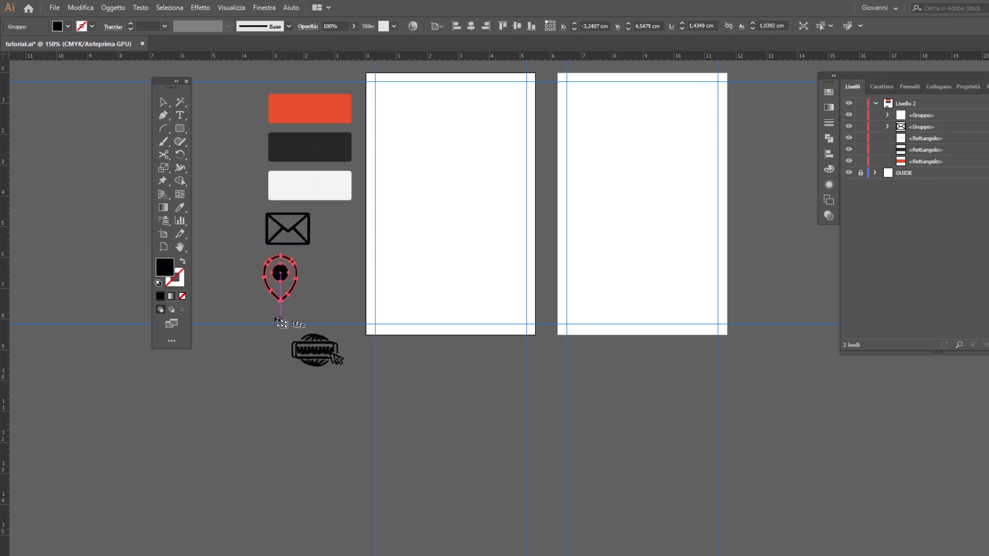
drag(258, 310, 308, 343)
drag(253, 356, 320, 411)
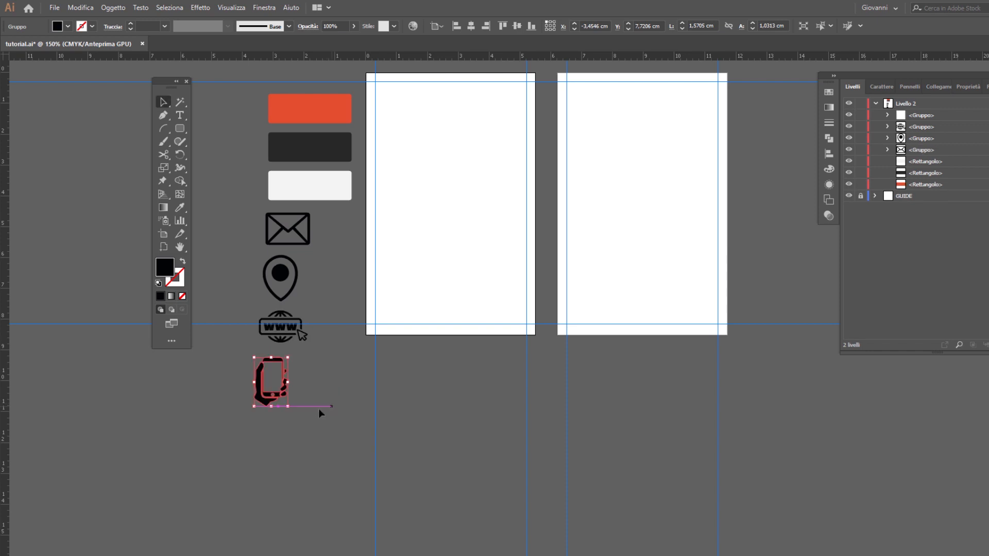
click(95, 177)
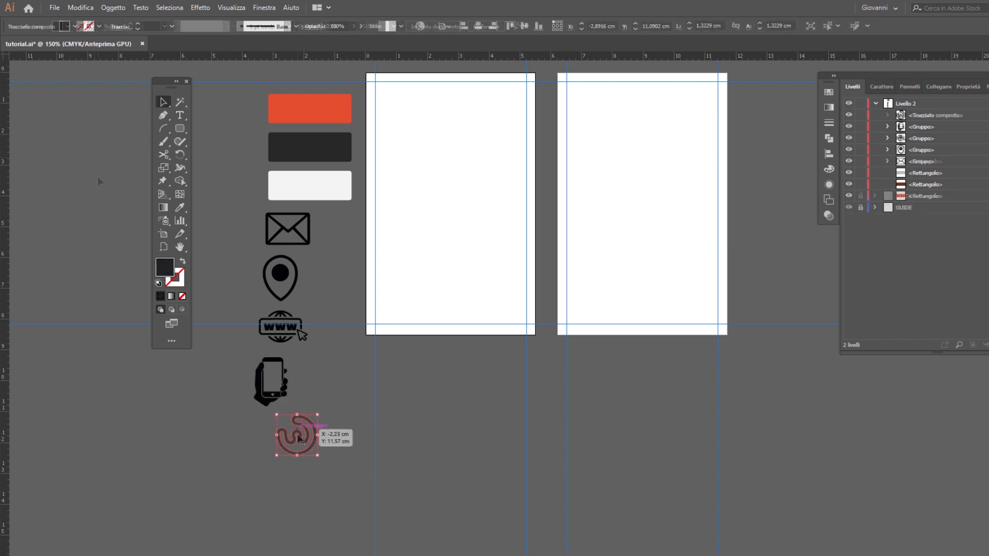
drag(277, 415, 318, 455)
Step: Recolour the four contact icons with the dark grey swatch and move the W logo beside the phone icon
click(309, 379)
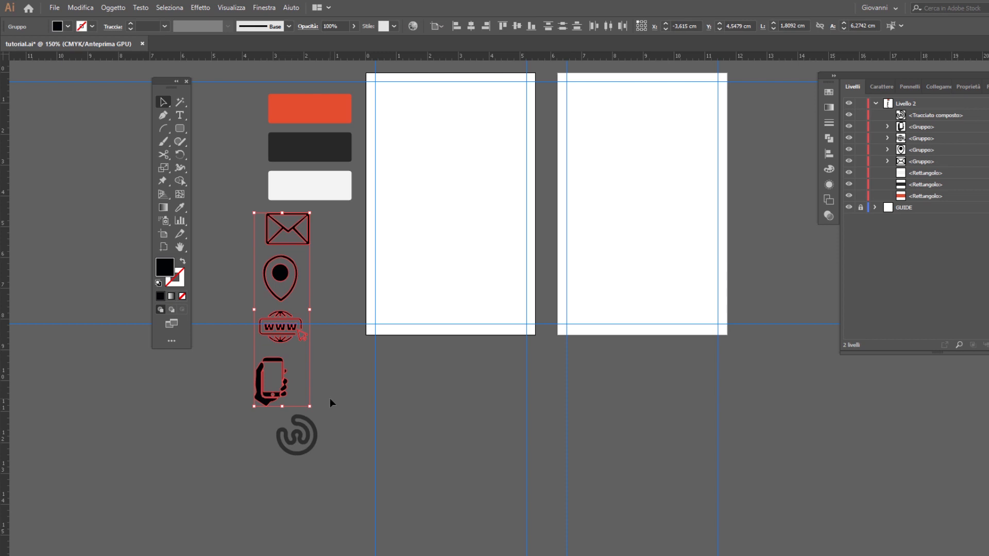
click(180, 207)
click(331, 146)
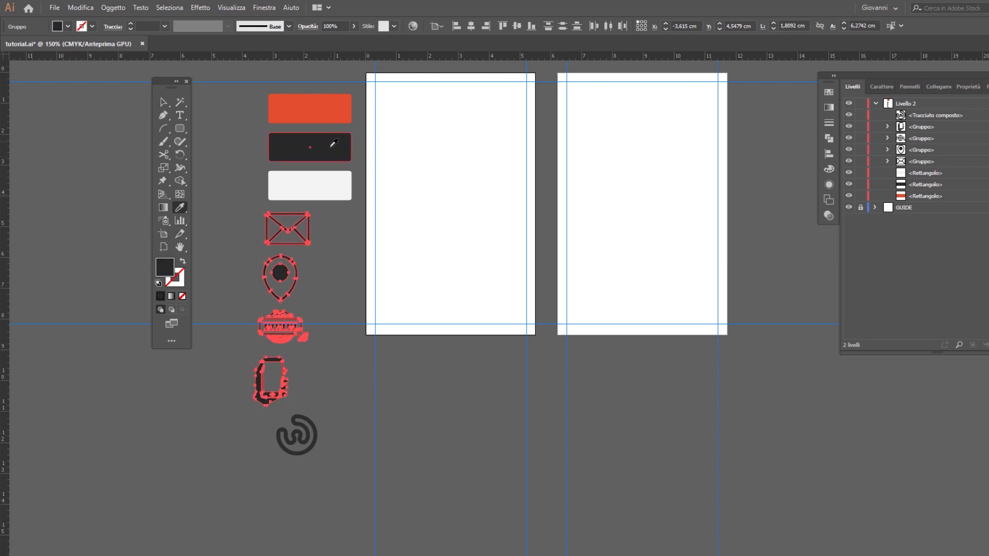
click(163, 102)
drag(306, 429, 332, 371)
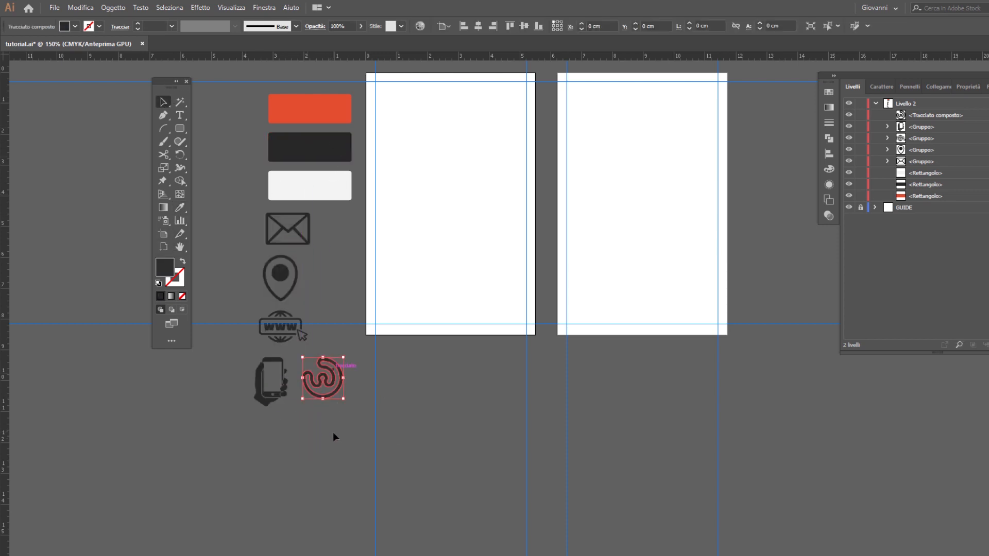
click(333, 432)
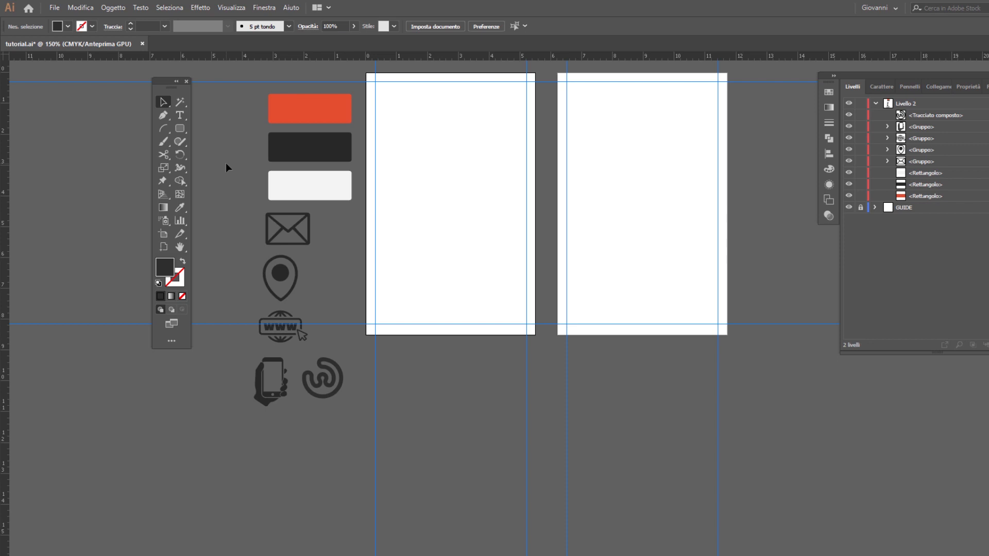
Step: Place the image creatività.jpg below the icons at about 8,3 by 4,7 cm and rotate it 90°
click(54, 7)
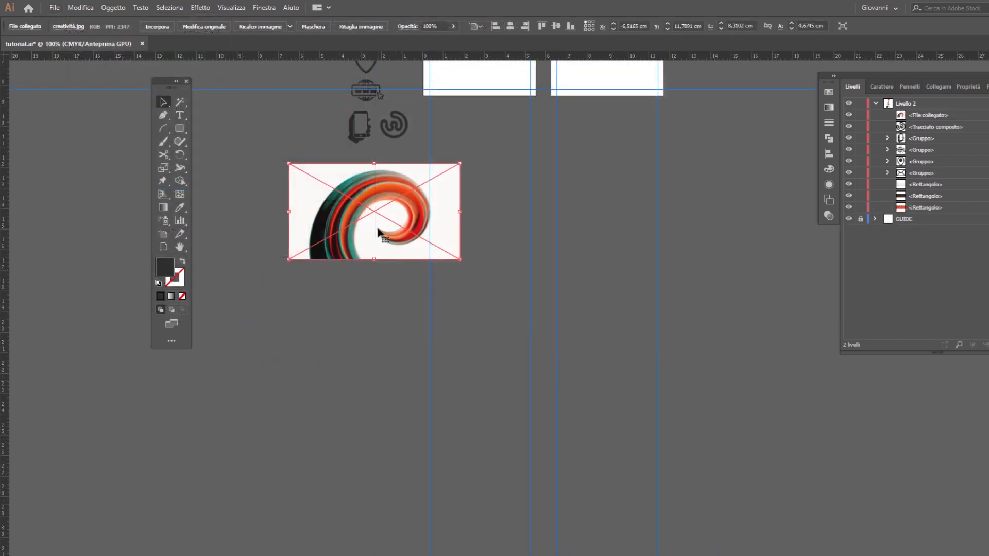
double_click(181, 153)
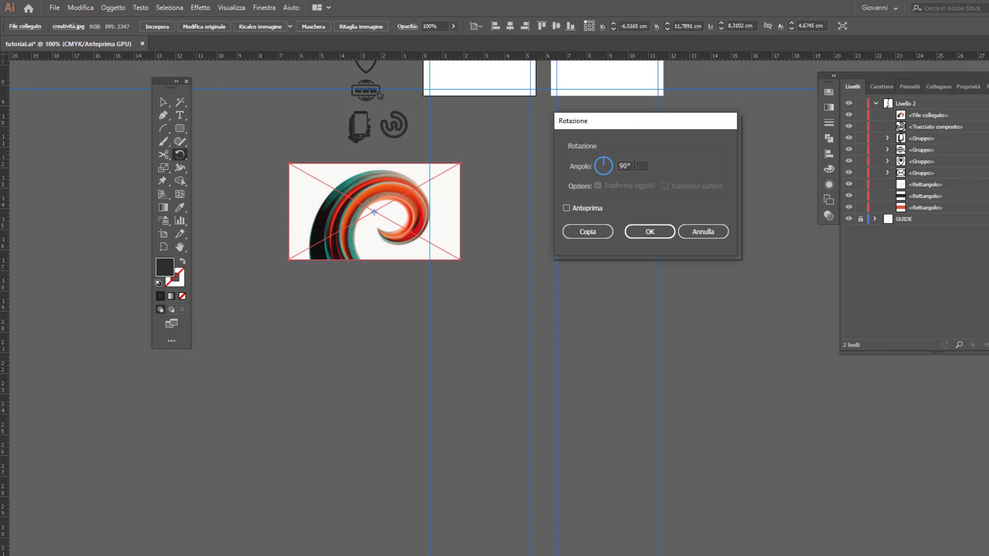
click(590, 208)
click(649, 231)
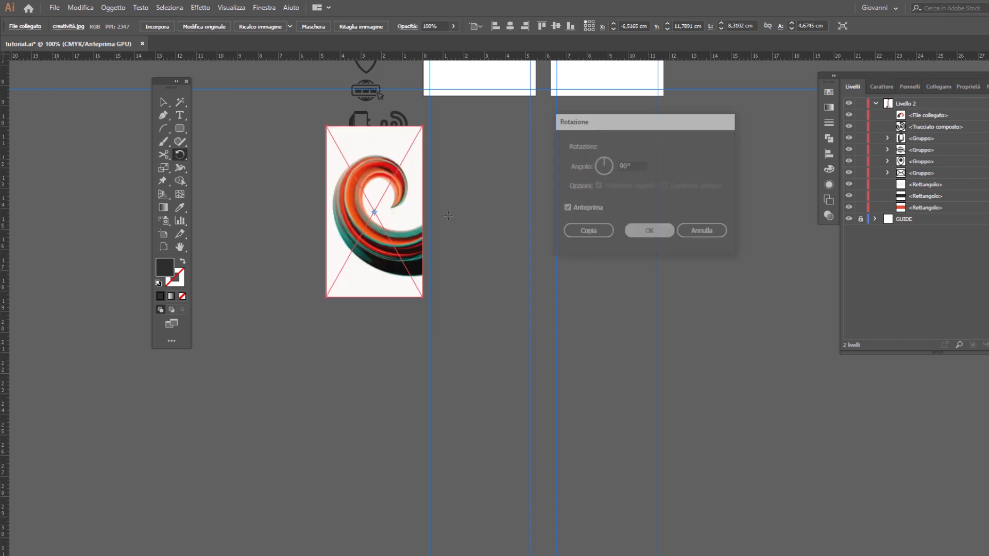
key(v)
drag(398, 214, 390, 244)
scroll(431, 293, up, 7)
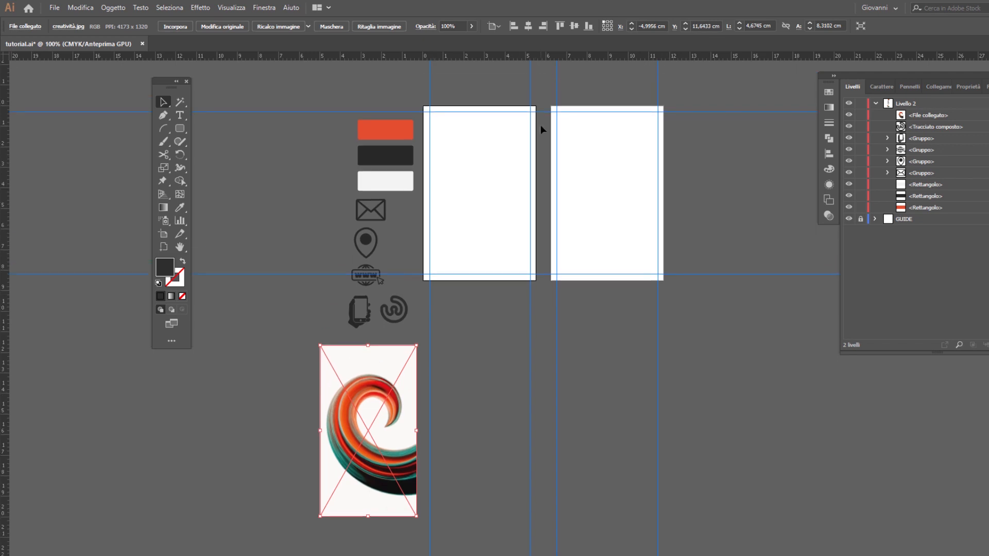
Step: Draw an orange-red shape with a wavy top edge over the first artboard's lower half, overlapping its sides, and straighten its right edge
scroll(539, 124, up, 1)
click(298, 146)
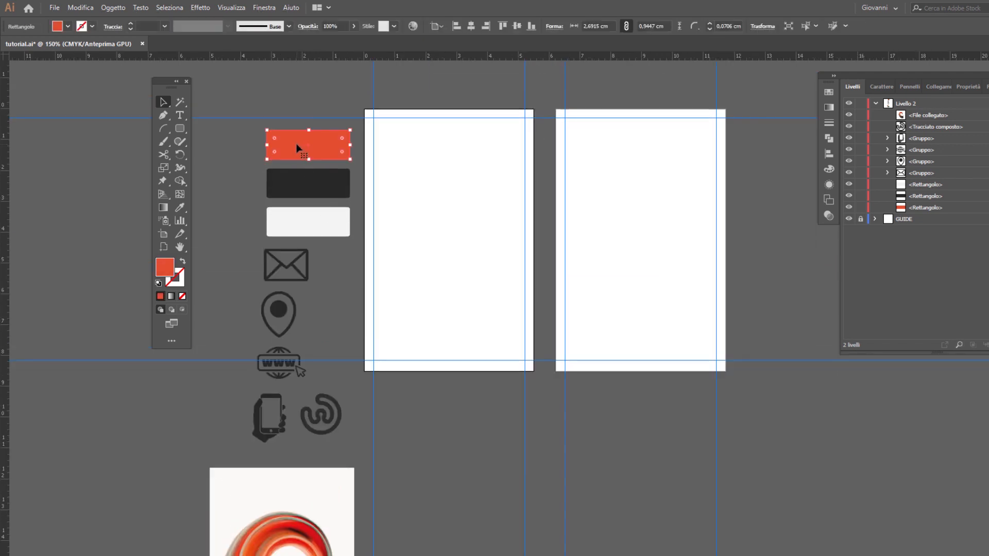
click(166, 116)
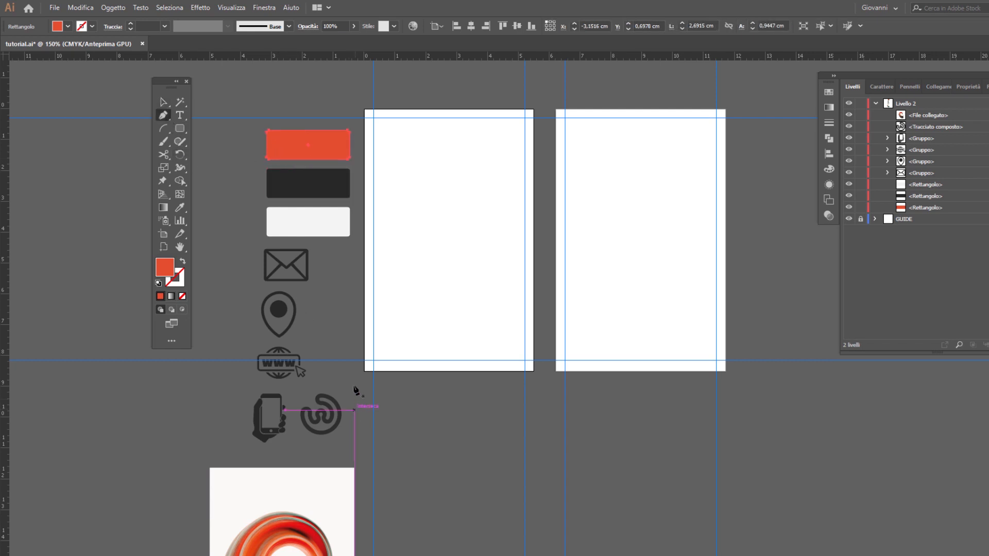
click(354, 371)
drag(383, 249, 425, 260)
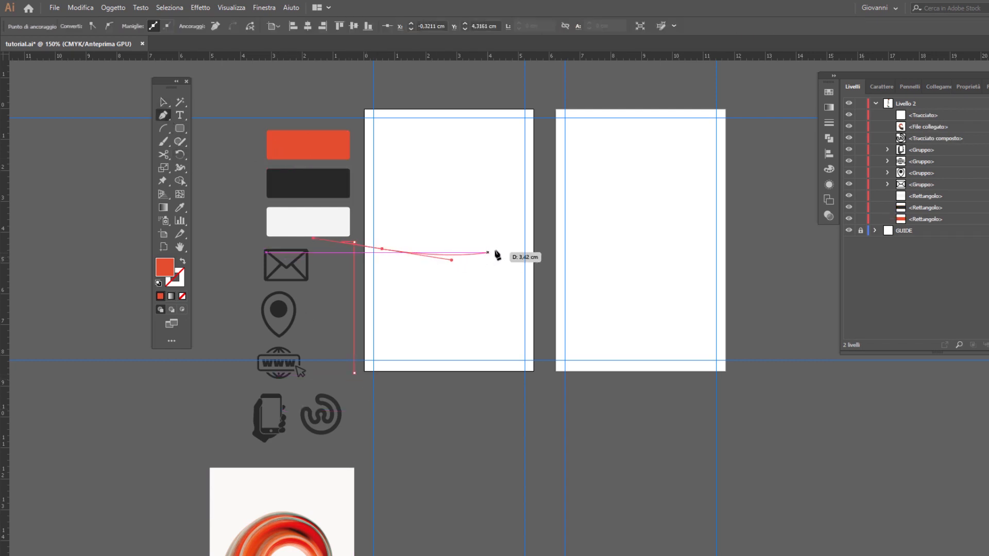
drag(500, 249, 540, 231)
click(544, 344)
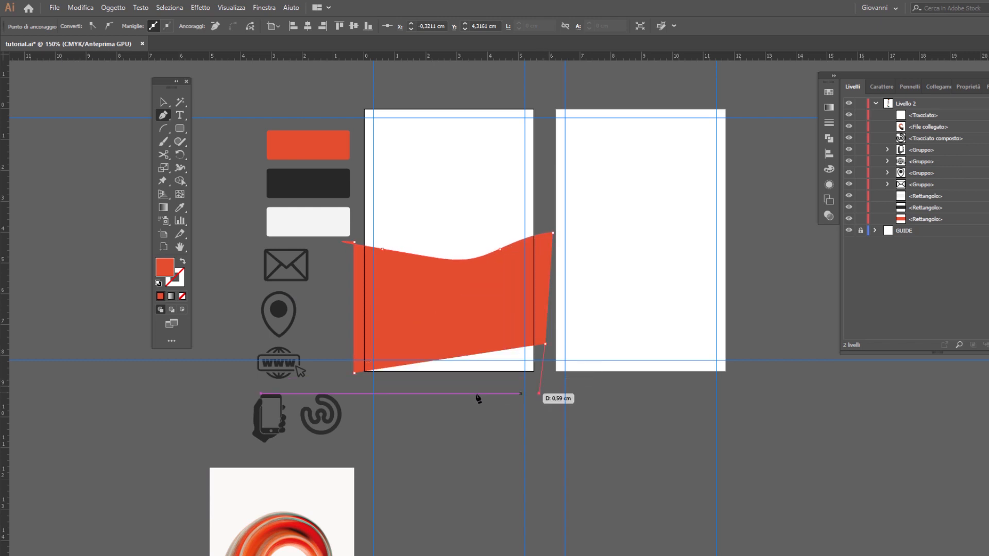
click(539, 394)
click(354, 371)
key(v)
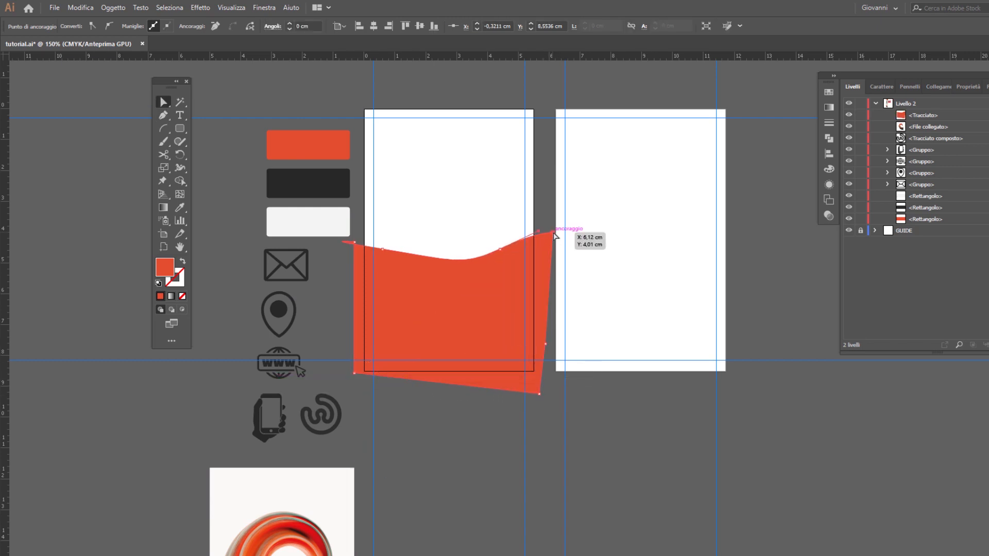
drag(553, 233, 537, 234)
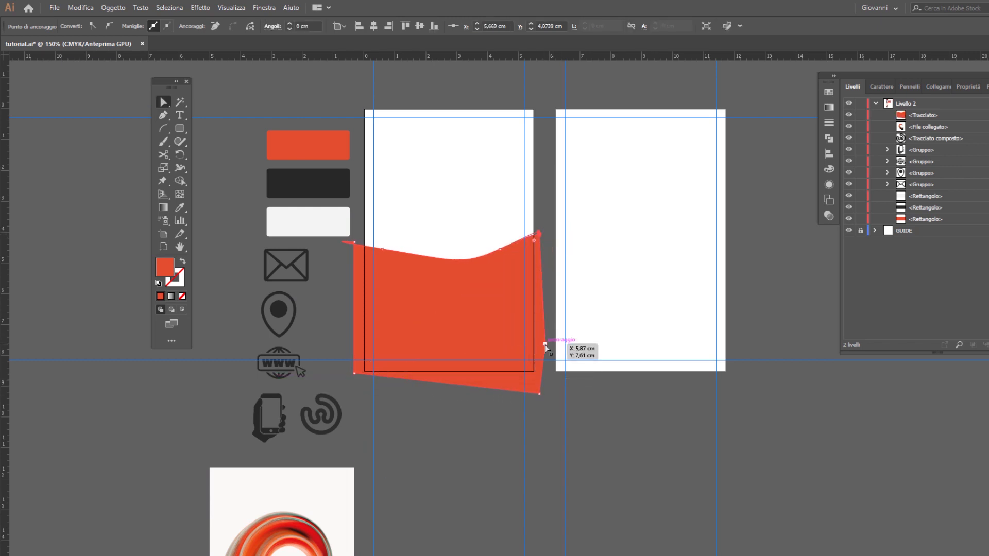
drag(544, 344, 540, 343)
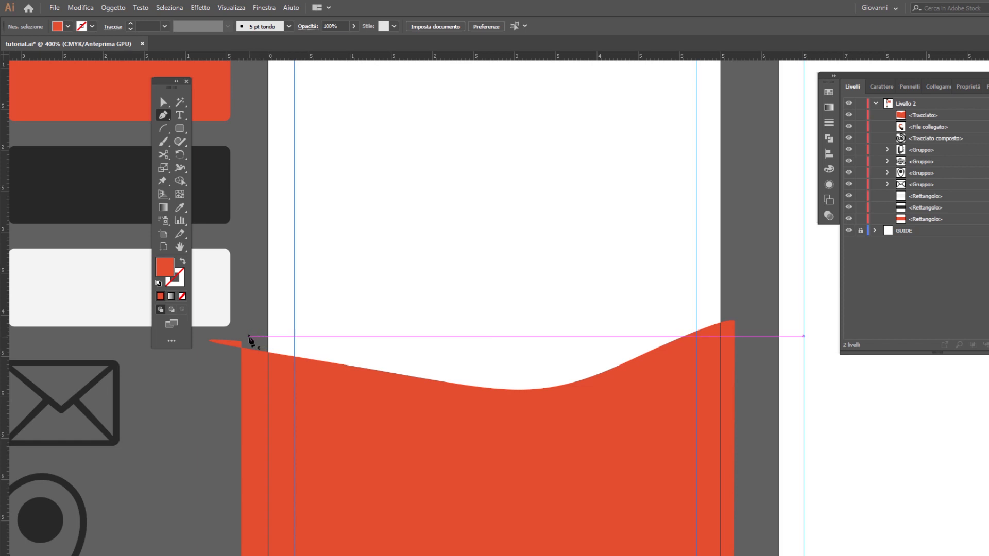
Step: Draw a thin orange-red wavy band about 6 cm wide and 0,8 cm high just above the large shape's wavy edge
click(244, 336)
drag(382, 358, 423, 362)
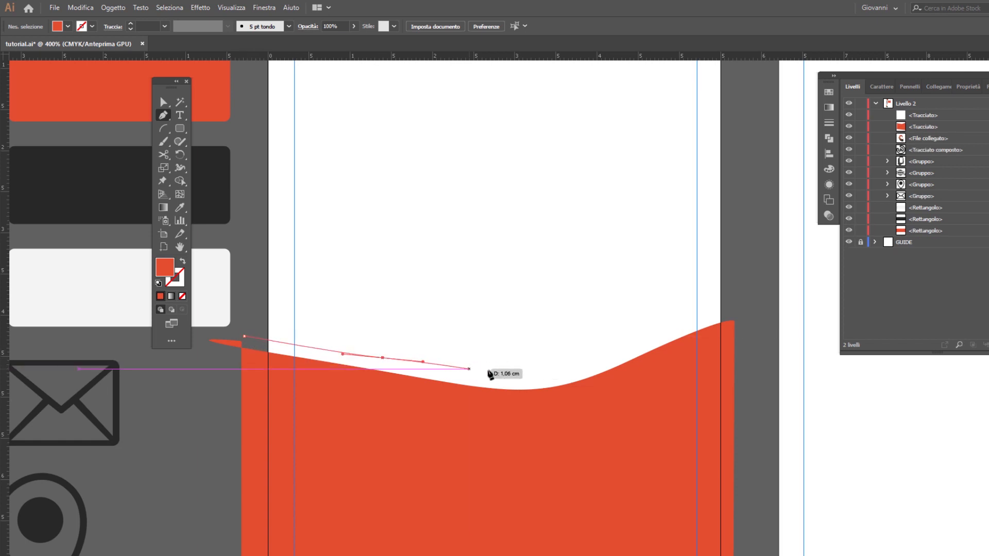
drag(532, 369, 556, 365)
drag(610, 346, 655, 329)
drag(734, 304, 738, 302)
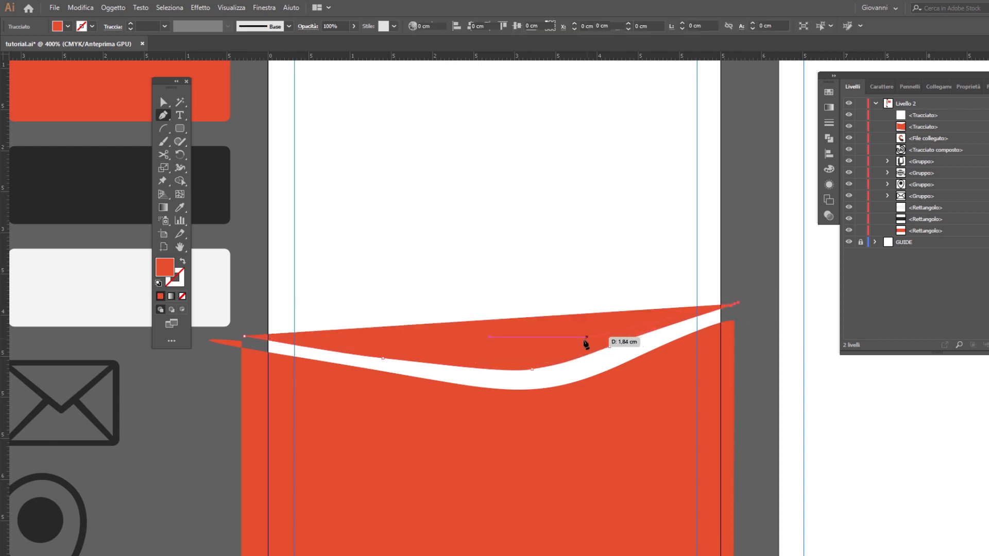
drag(552, 353, 438, 353)
click(244, 336)
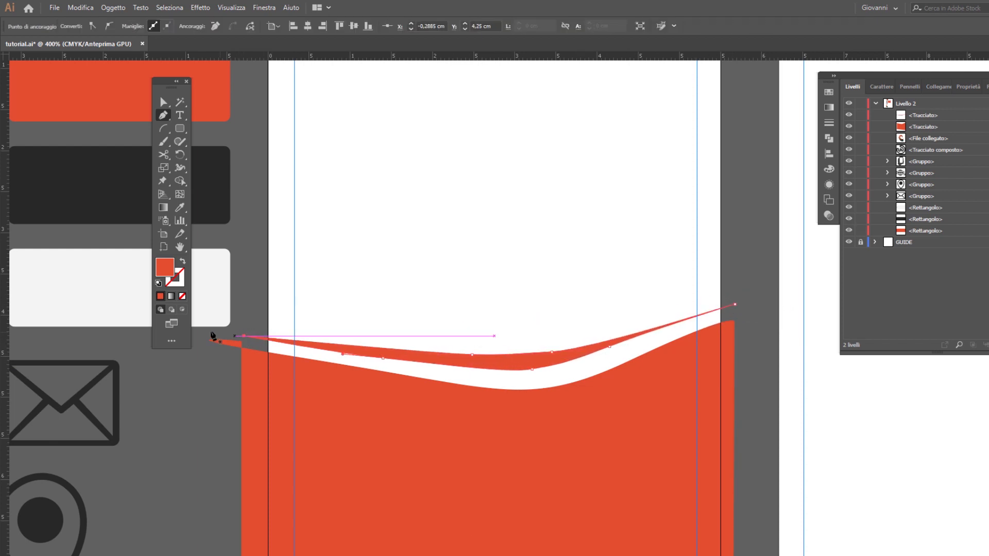
Step: Move the thin wavy band slightly down and to the right, closer to the large shape's edge
key(v)
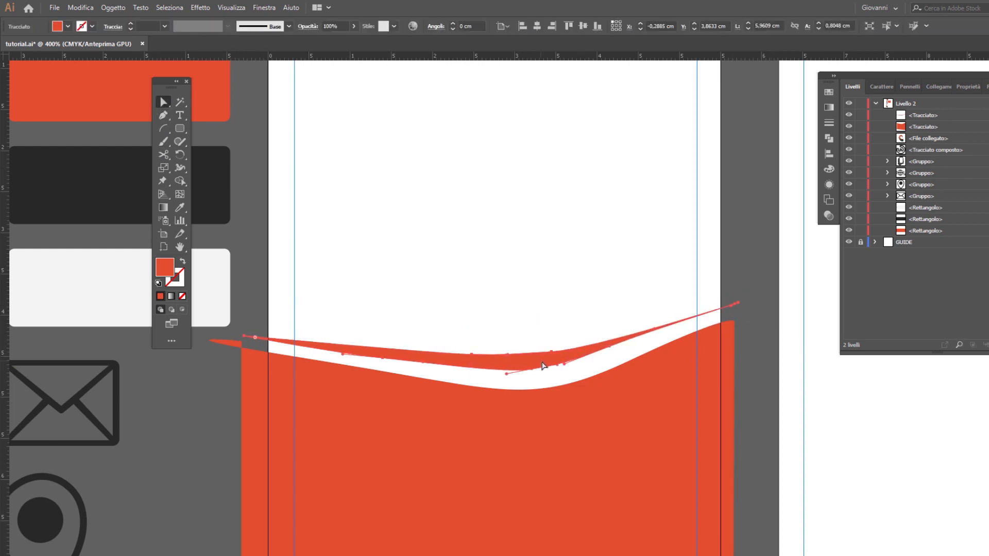
drag(542, 365, 547, 370)
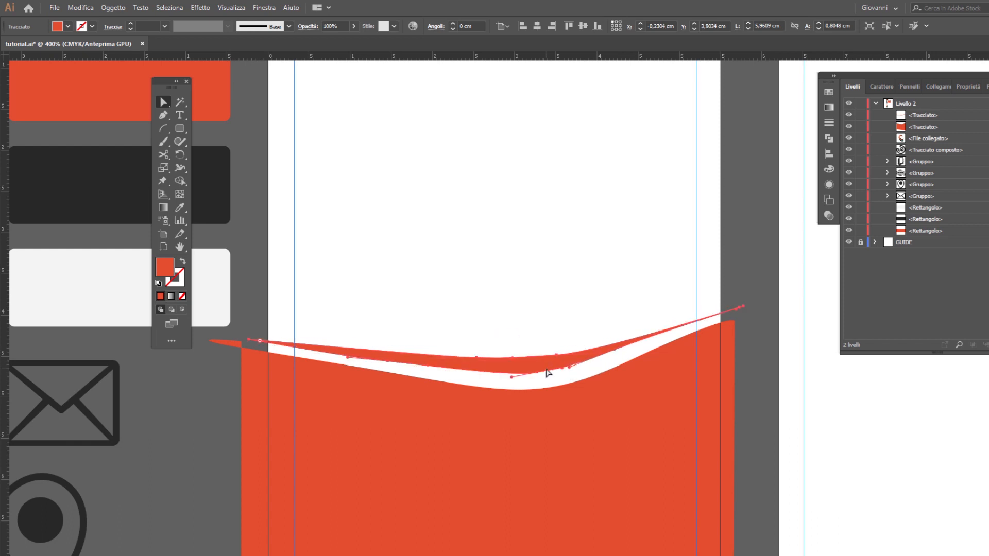
click(746, 325)
scroll(742, 326, down, 2)
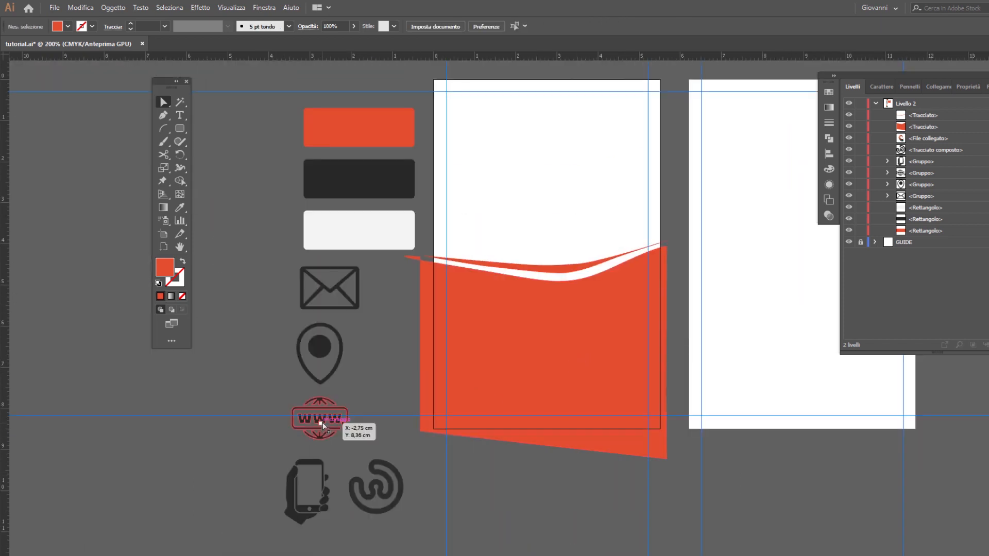
Step: Duplicate the W logo onto the large orange-red shape and bring the copy to the front
click(383, 488)
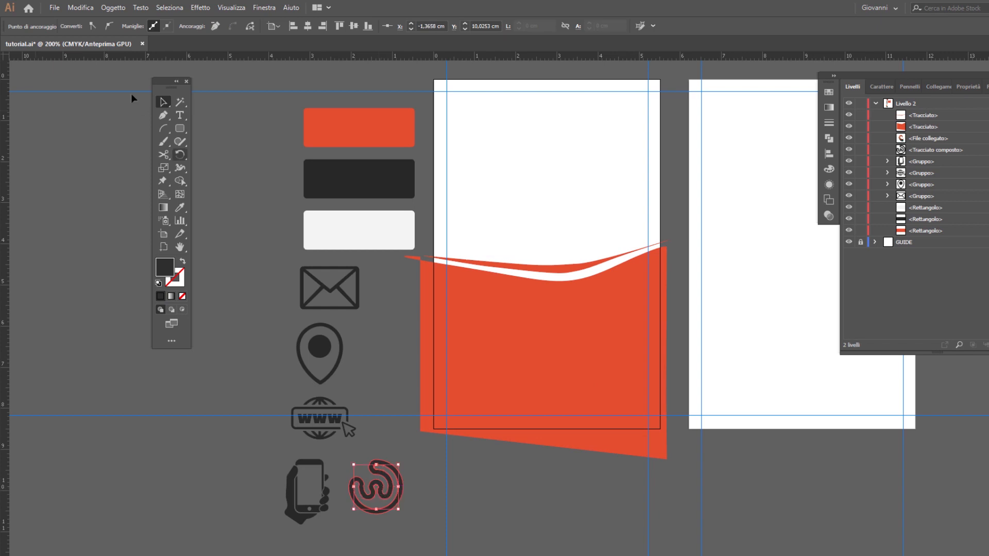
click(85, 7)
click(85, 8)
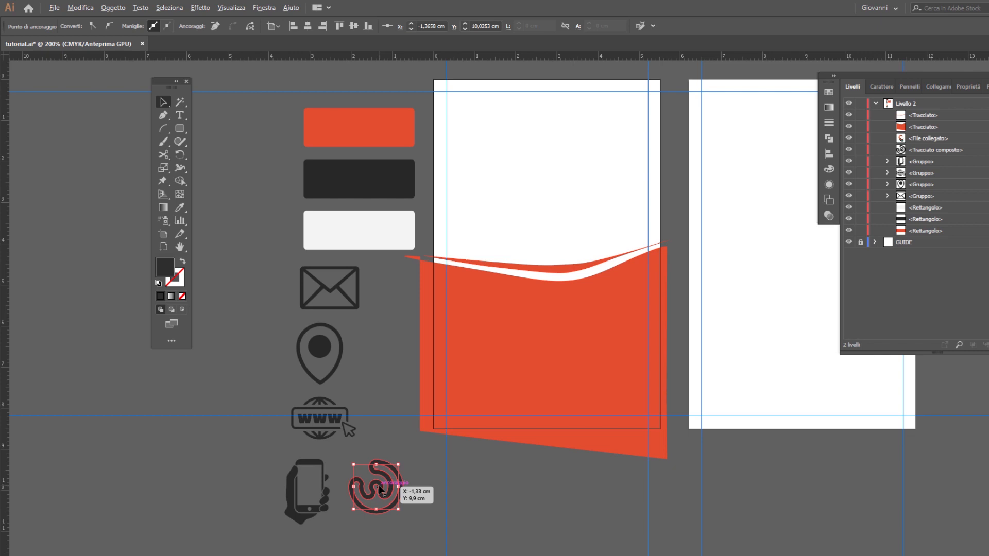
alt+click(381, 490)
drag(381, 490, 552, 345)
right_click(553, 345)
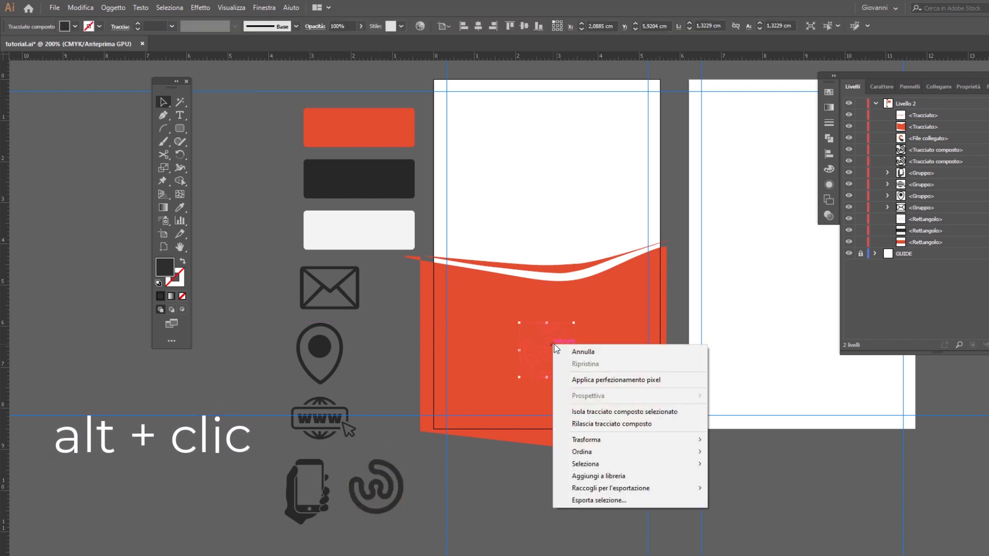
mouse_move(664, 452)
click(752, 449)
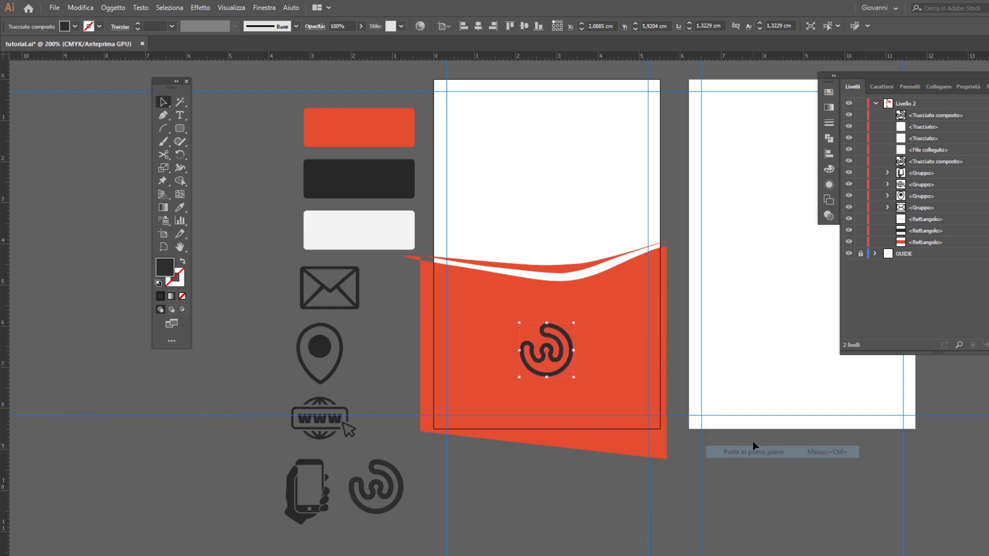
Step: Enlarge the W logo copy to about 1,58 cm and centre it horizontally on the first artboard
click(481, 26)
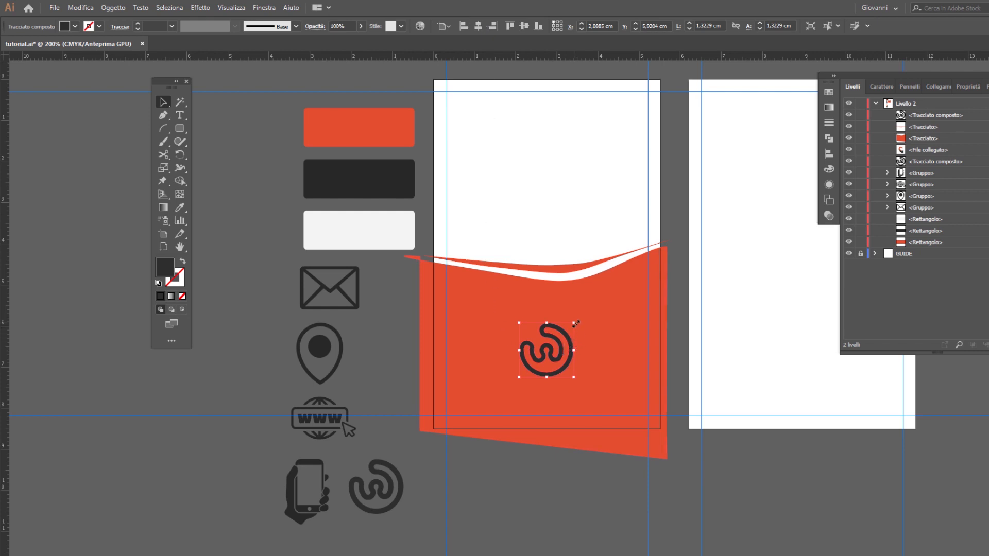
mouse_move(575, 323)
mouse_down()
mouse_move(592, 320)
mouse_move(585, 312)
mouse_up()
click(479, 26)
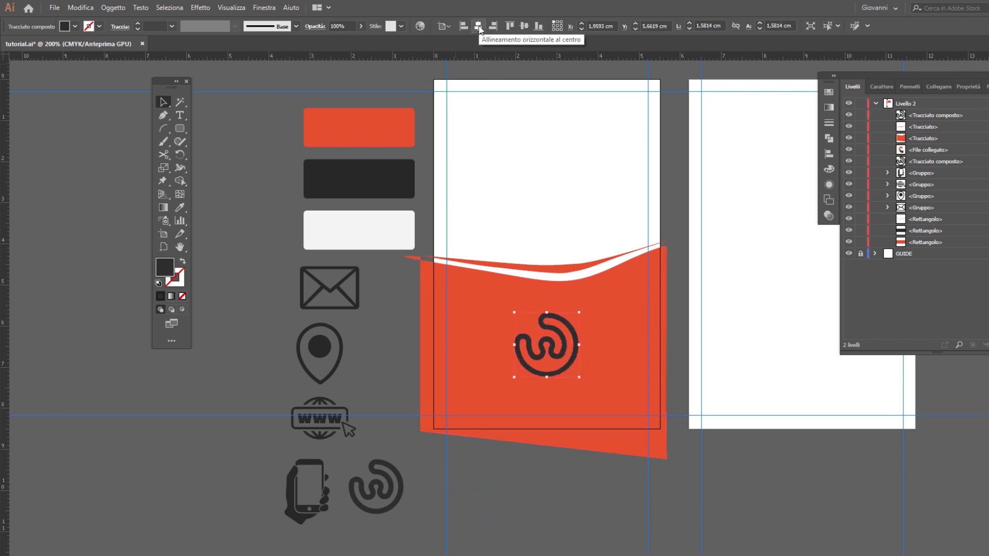
Step: Recolour the W logo copy with the light grey of the palette swatch and deselect it
click(180, 207)
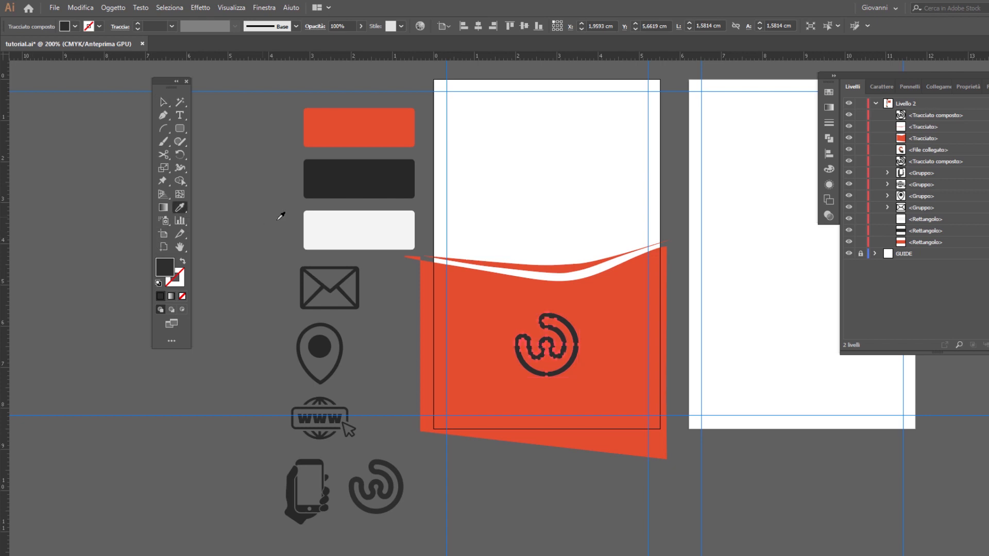
click(379, 229)
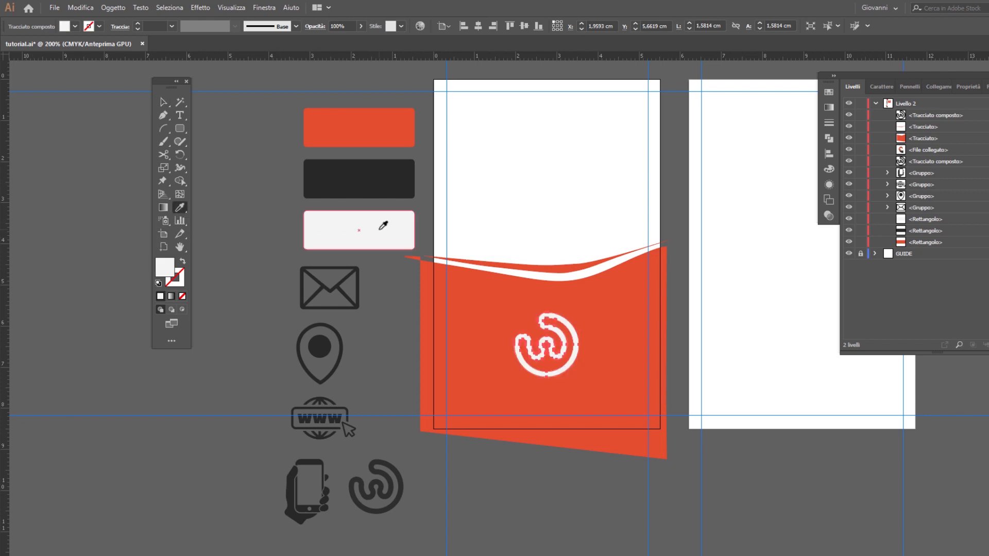
click(162, 102)
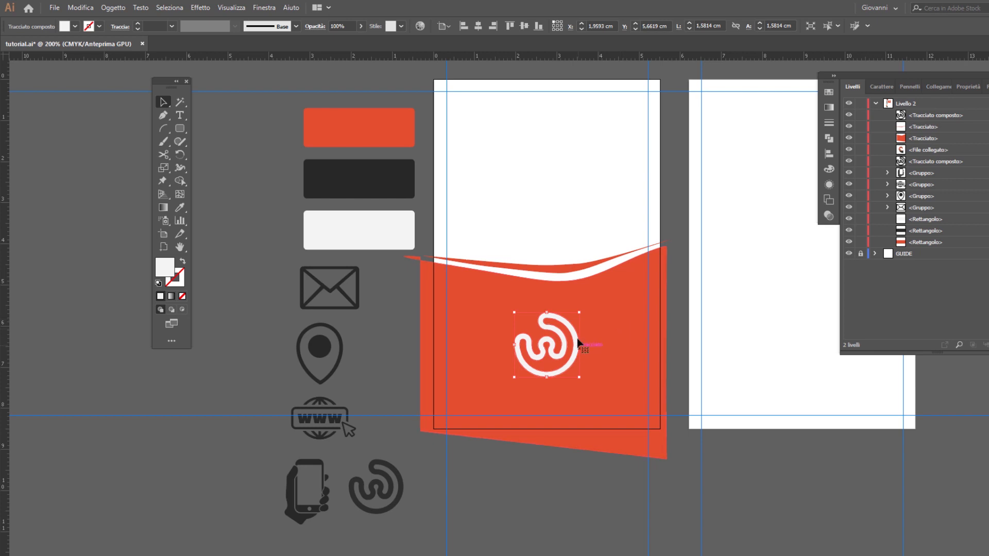
key(ctrl+shift+a)
Step: Draw a light grey rectangle about 5,5 × 8,51 cm covering the first artboard and place it directly behind the large orange-red shape
drag(179, 131, 240, 184)
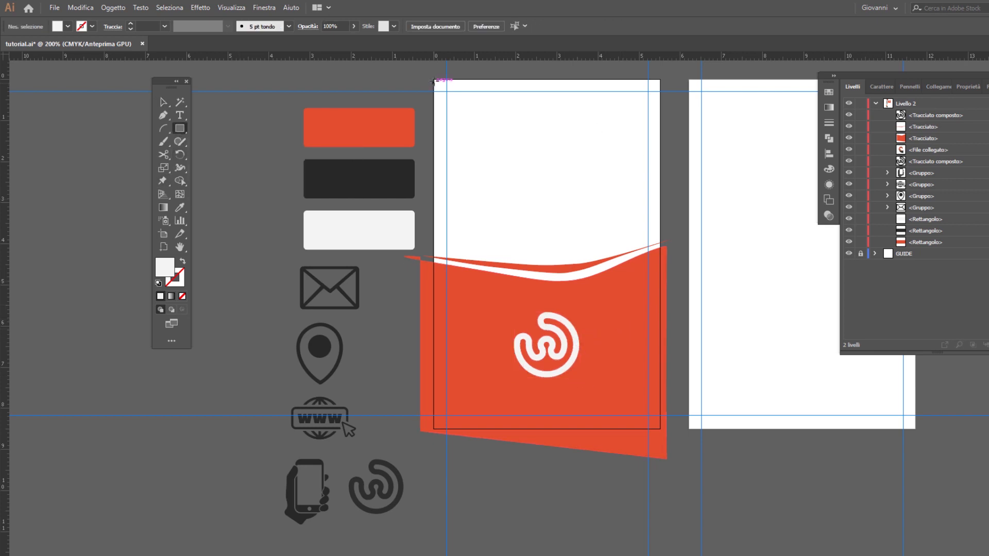
drag(434, 80, 660, 429)
right_click(566, 176)
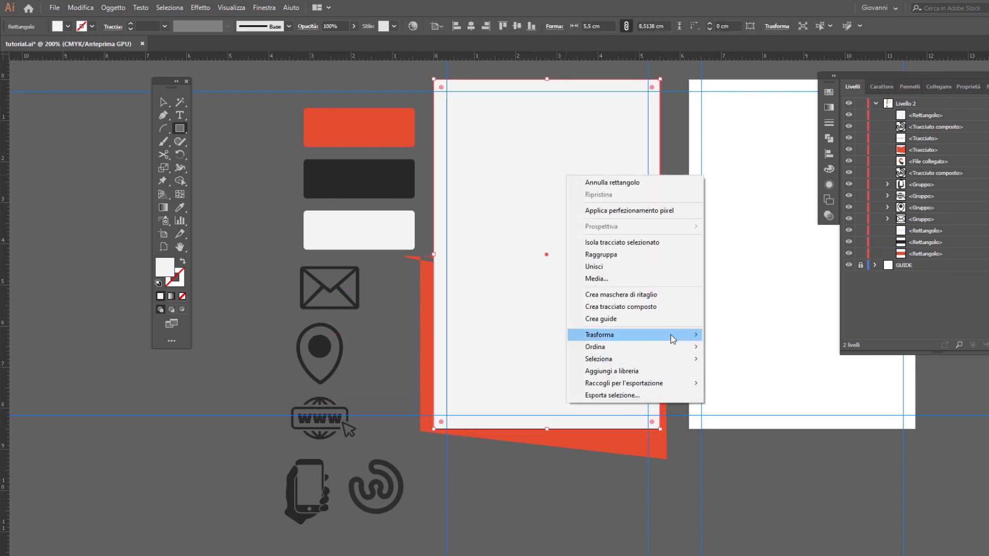
mouse_move(679, 351)
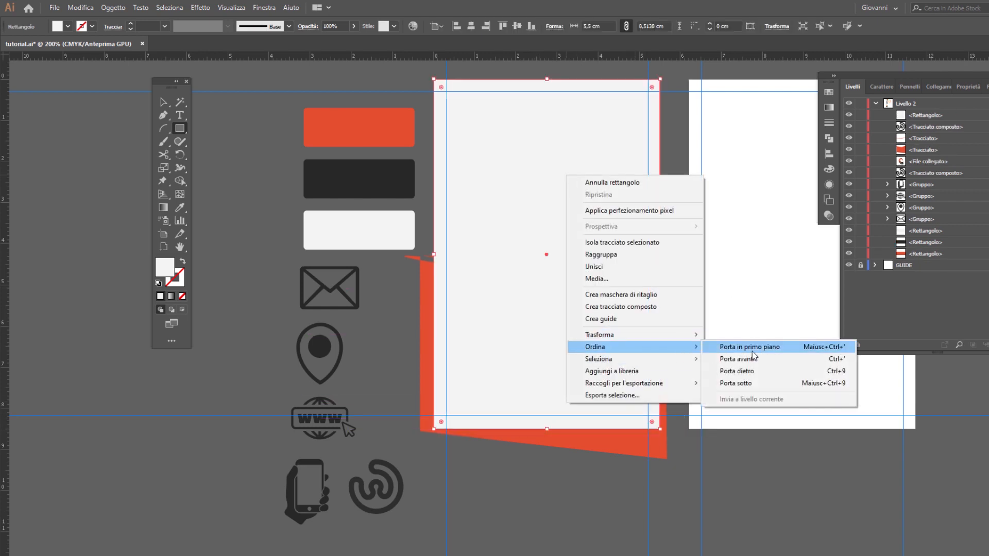
click(750, 382)
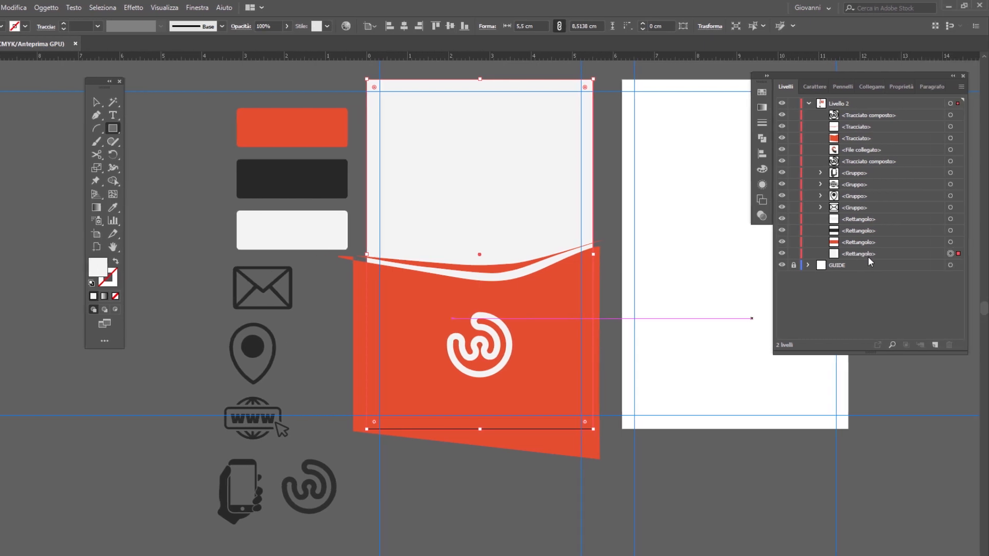
drag(868, 254, 877, 144)
Step: Duplicate the spiral image onto the first artboard and order the copy just in front of the light grey rectangle
key(v)
scroll(188, 230, down, 4)
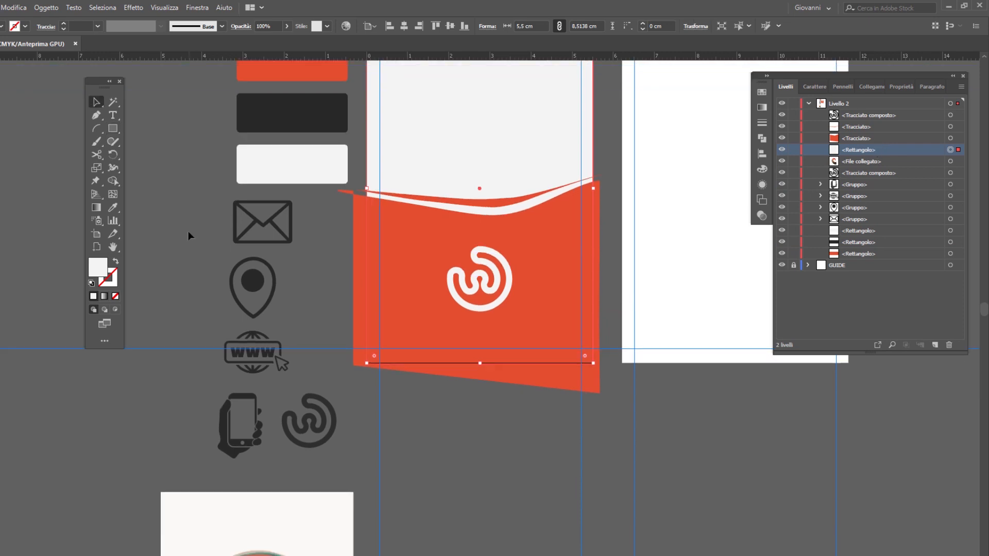
click(290, 461)
scroll(314, 455, down, 5)
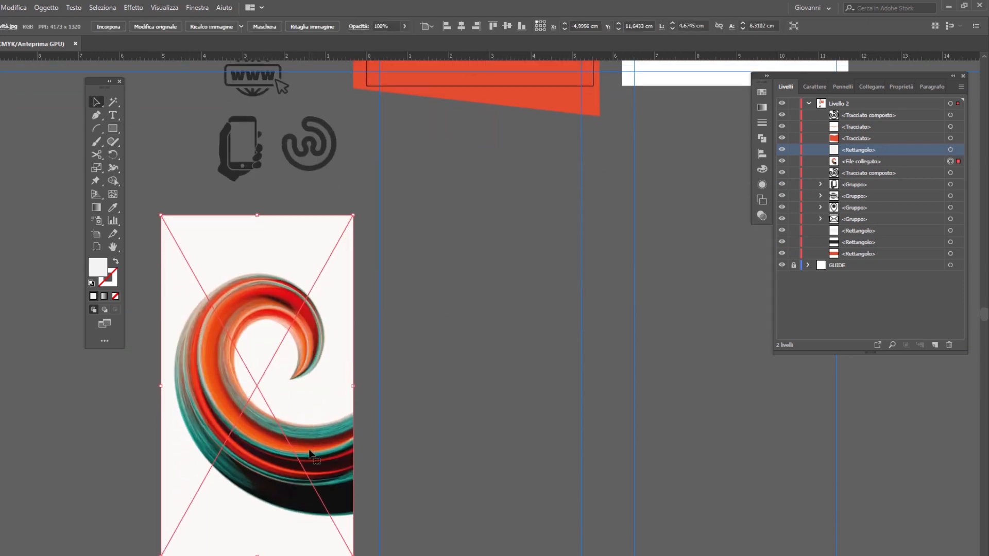
scroll(244, 393, down, 3)
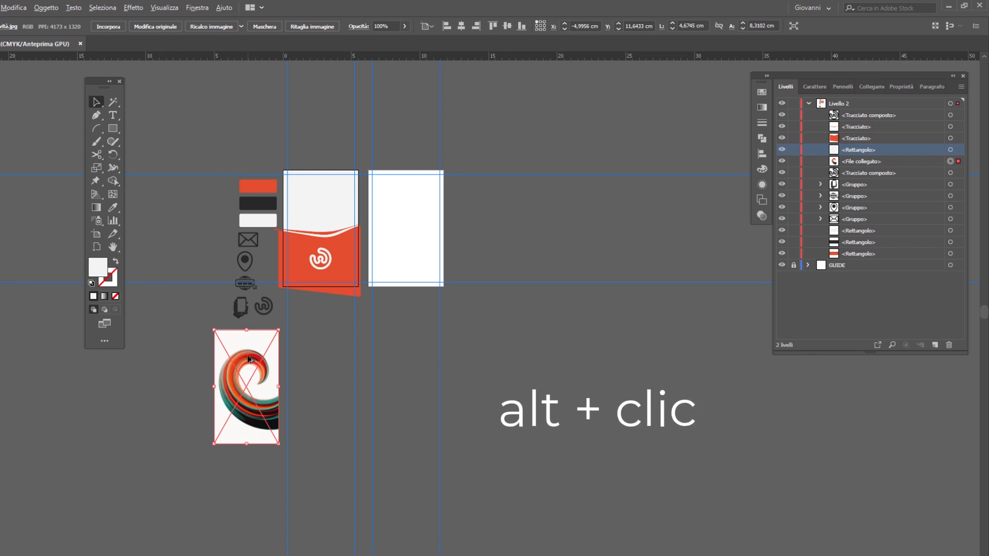
drag(249, 359, 320, 198)
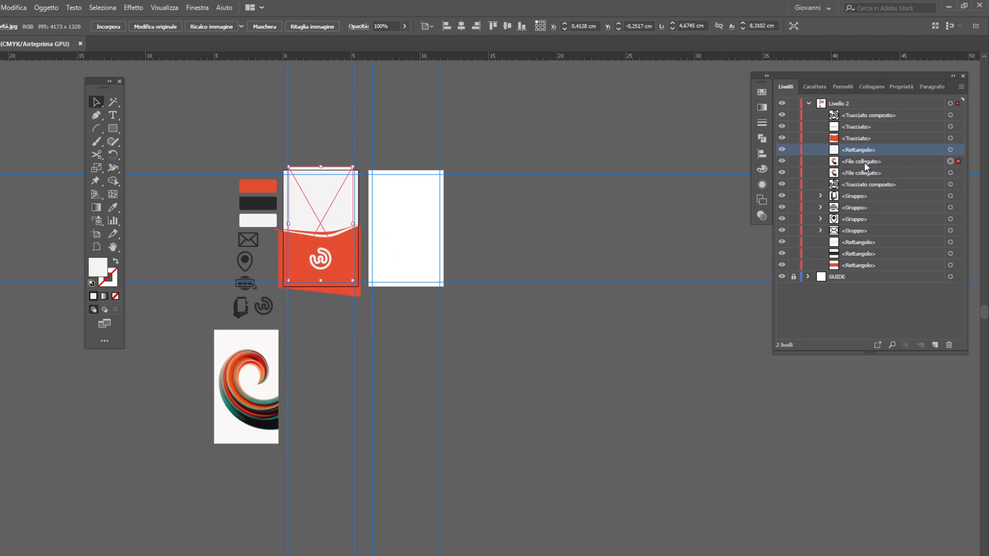
drag(866, 165, 866, 146)
Step: Fit the image copy to the first artboard's width at about 5,52 × 9,82 cm and shift it up to about Y -2,96 cm
scroll(299, 186, up, 2)
drag(313, 247, 304, 207)
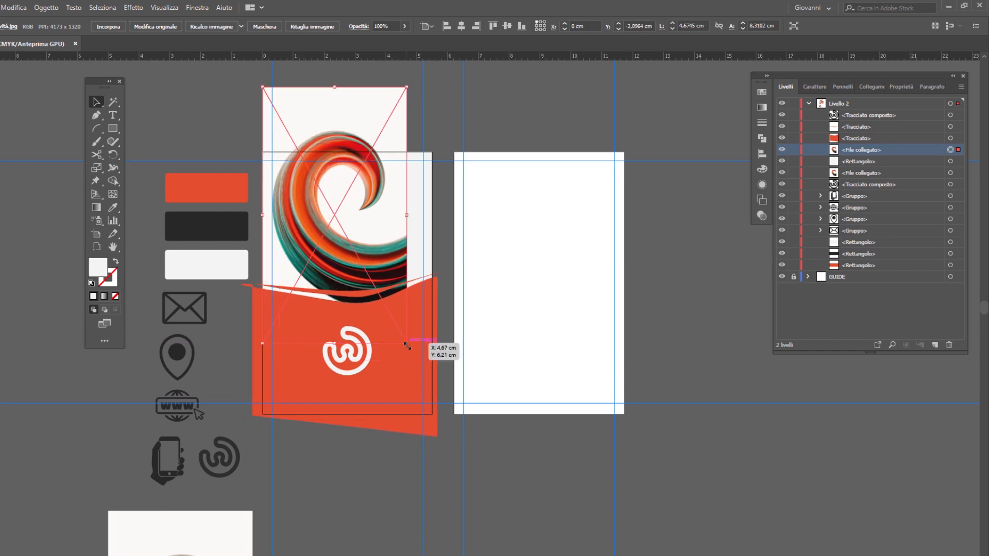
drag(406, 343, 446, 389)
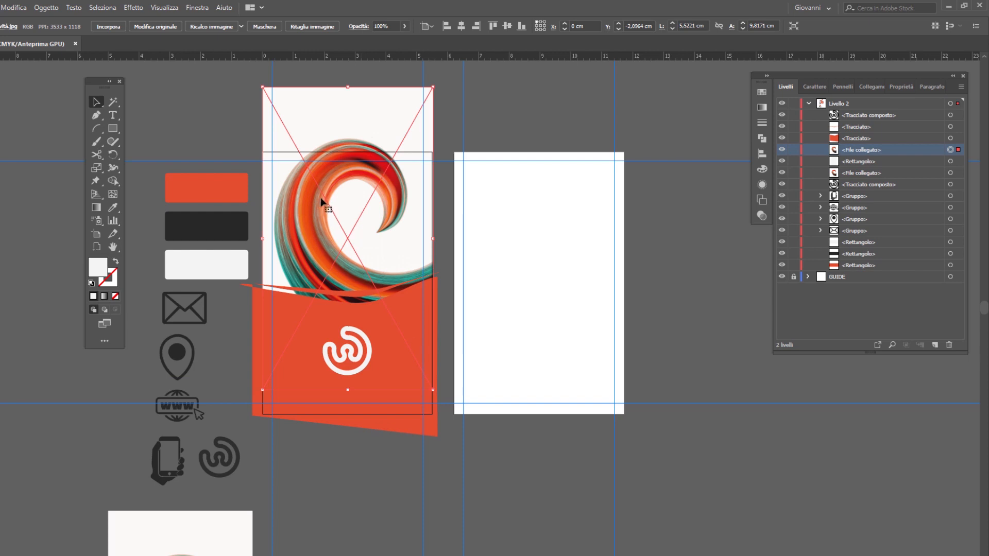
drag(321, 196, 320, 184)
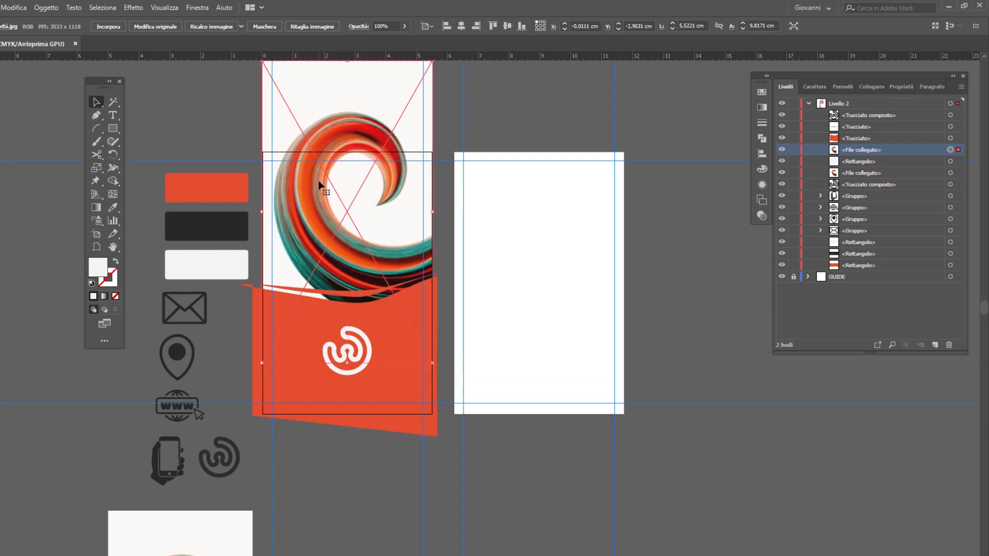
Step: Set the image copy's blending mode to Luce intensa and its opacity to 60%
click(361, 27)
click(270, 44)
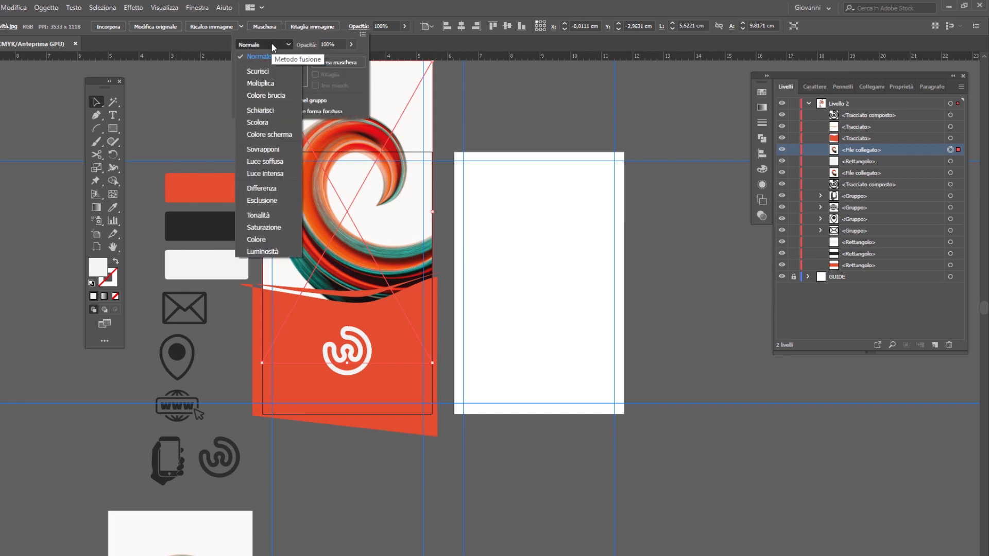
click(264, 173)
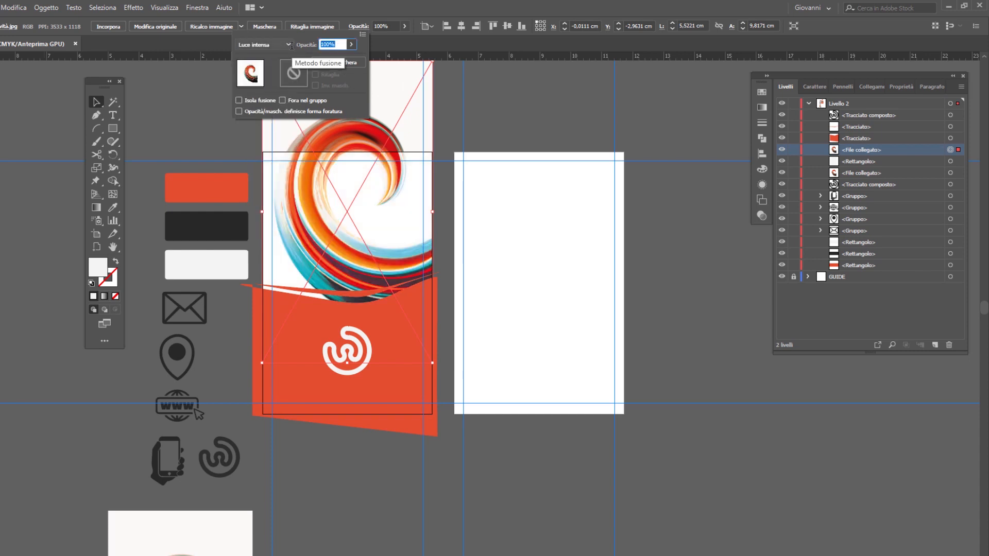
text(60)
key(Return)
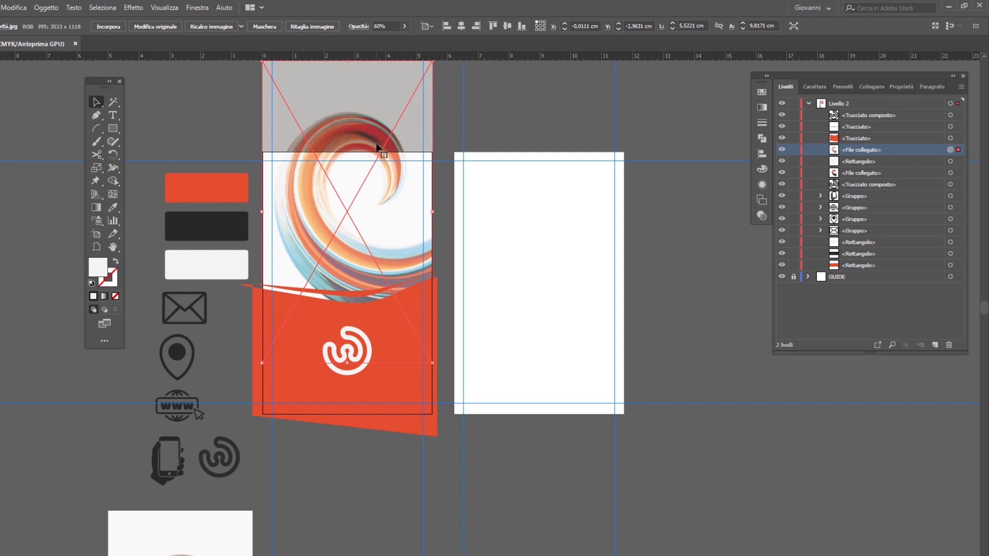
Step: Reduce the image copy's opacity to 40% and deselect it
drag(387, 26, 324, 32)
text(40)
key(Return)
click(441, 115)
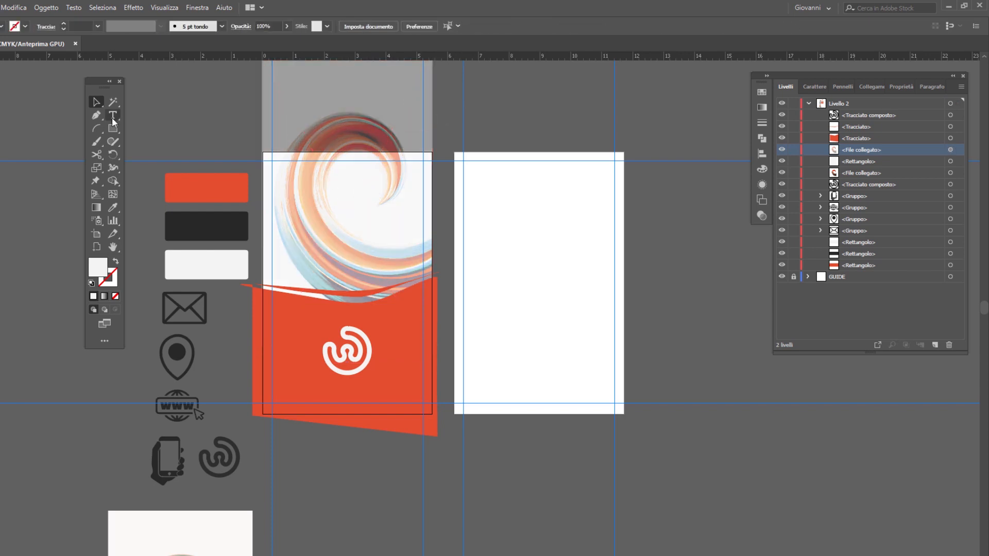
Step: Lock the image copy and the light grey background rectangle, and start a point-text line inside the spiral on the first artboard
key(t)
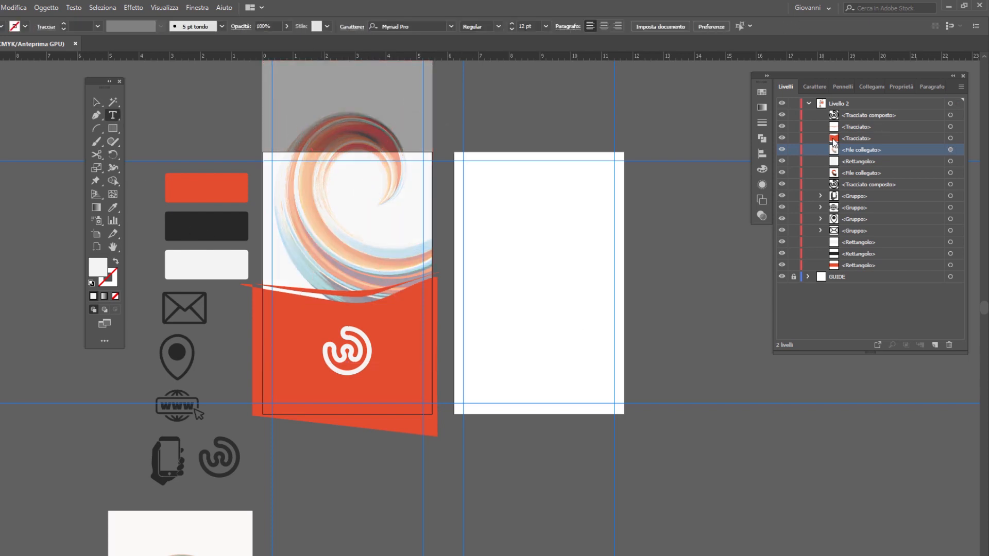
drag(793, 149, 793, 161)
click(319, 196)
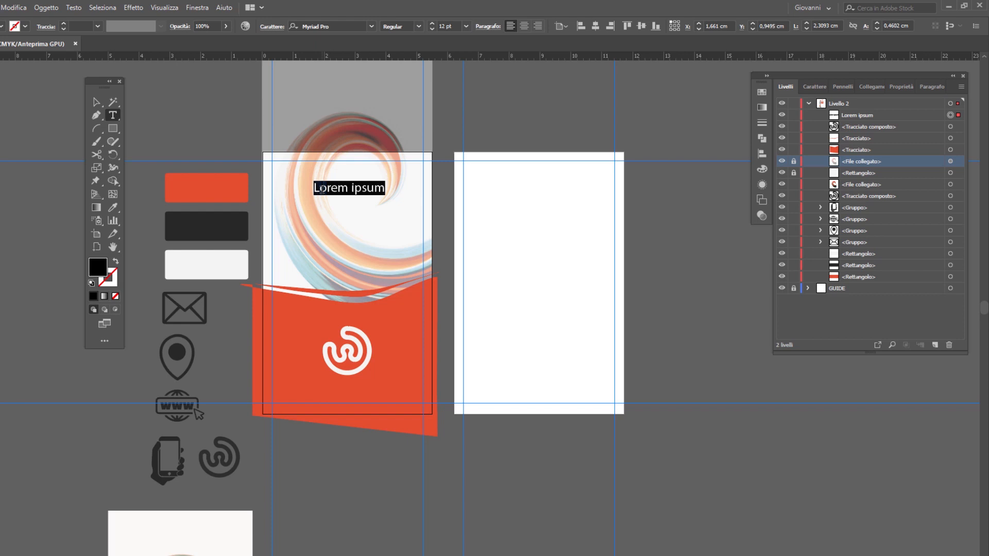
Step: Set the placeholder text's font to Roboto Black
click(337, 26)
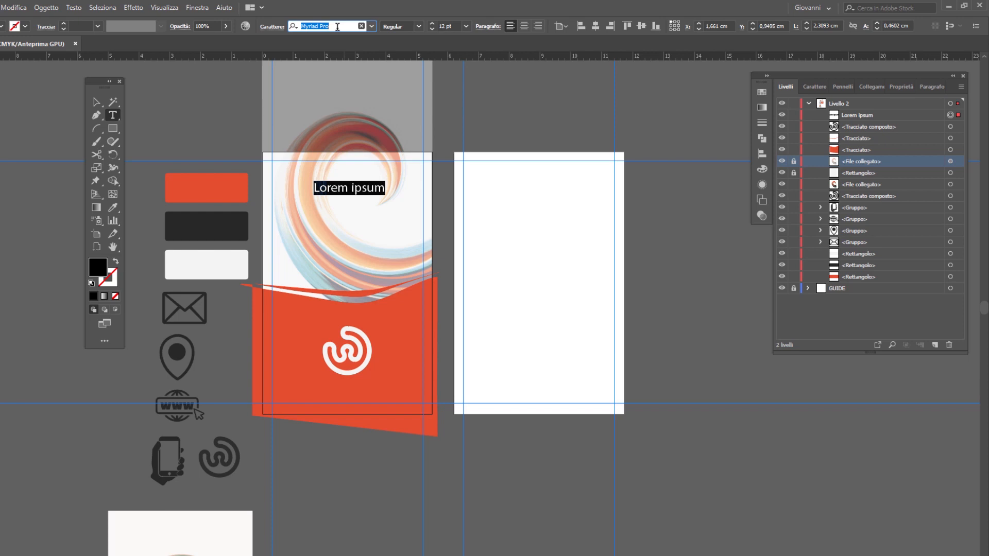
text(ROBOT)
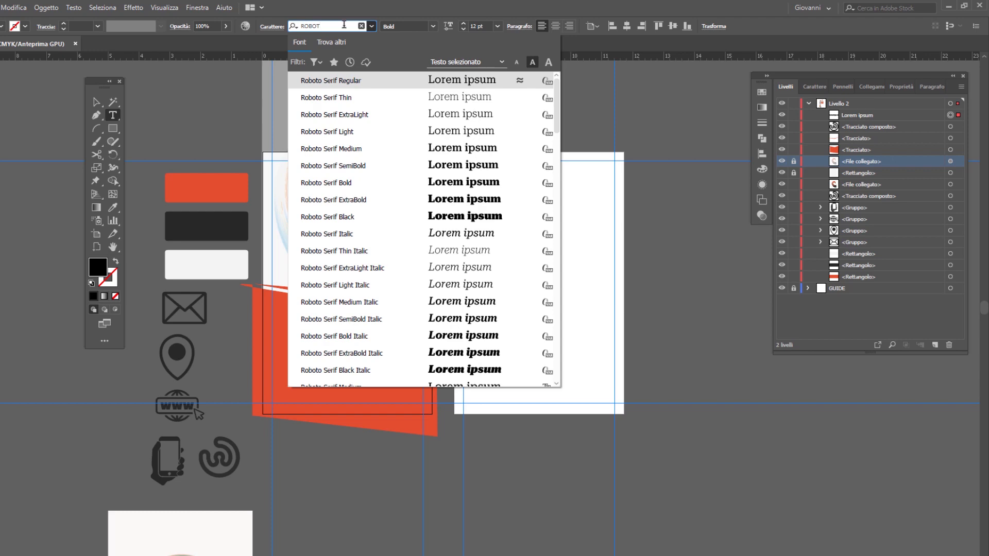
scroll(343, 227, down, 10)
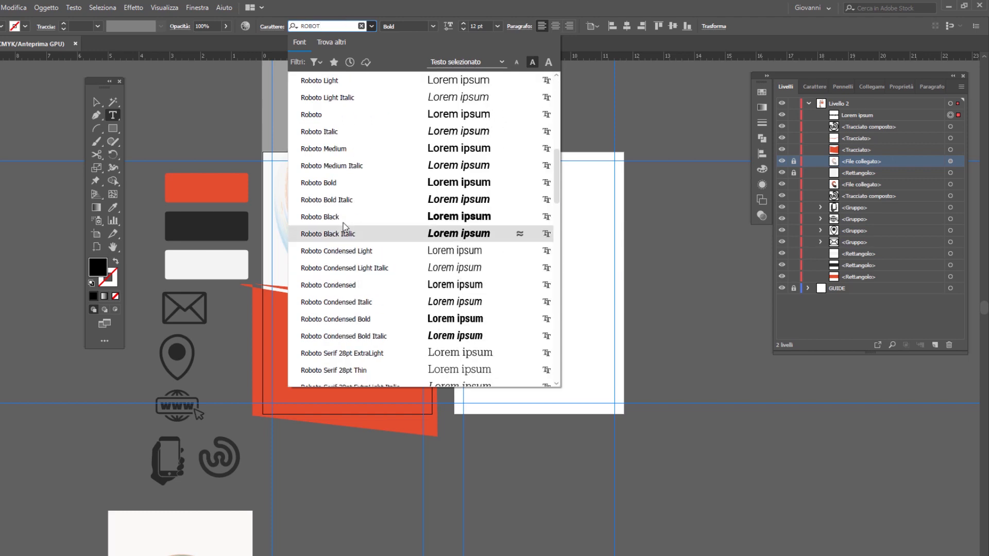
click(343, 219)
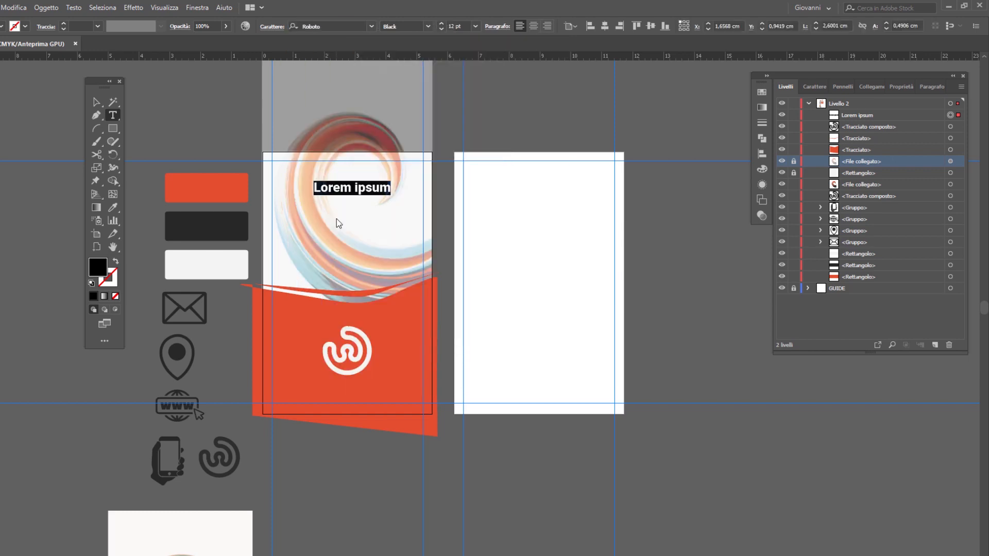
Step: Set the placeholder text's size to 16 pt and centre it horizontally on the first artboard
triple_click(365, 188)
click(456, 26)
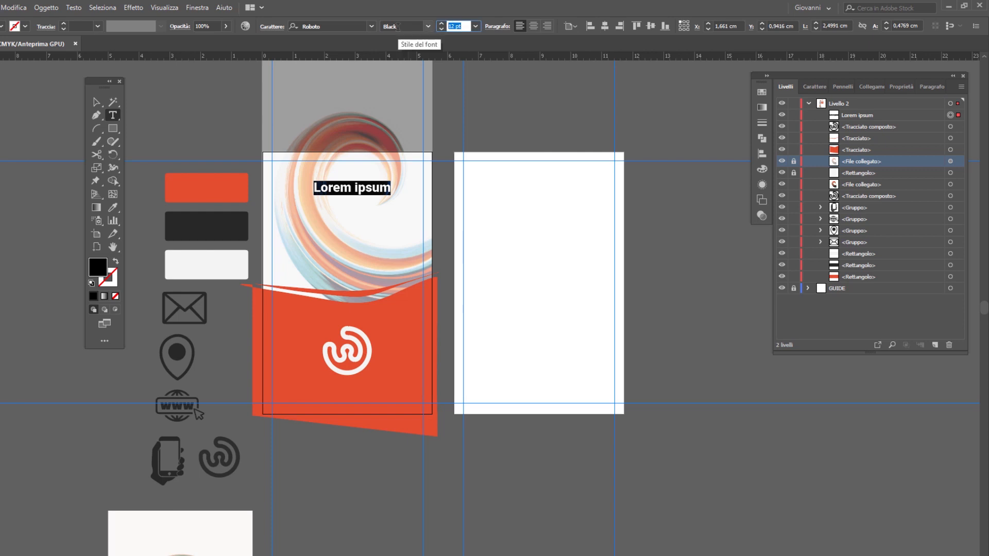
text(16)
key(Return)
key(Escape)
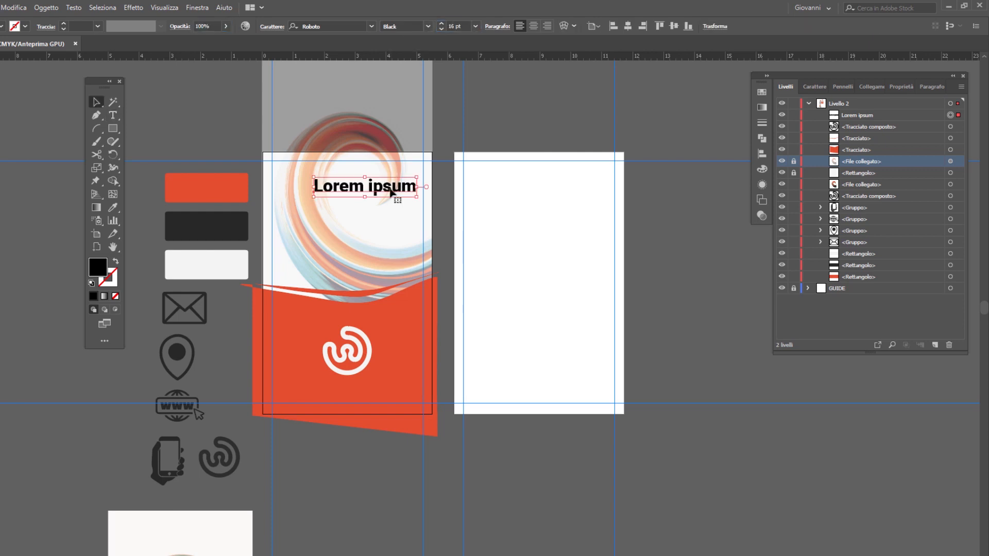
click(628, 27)
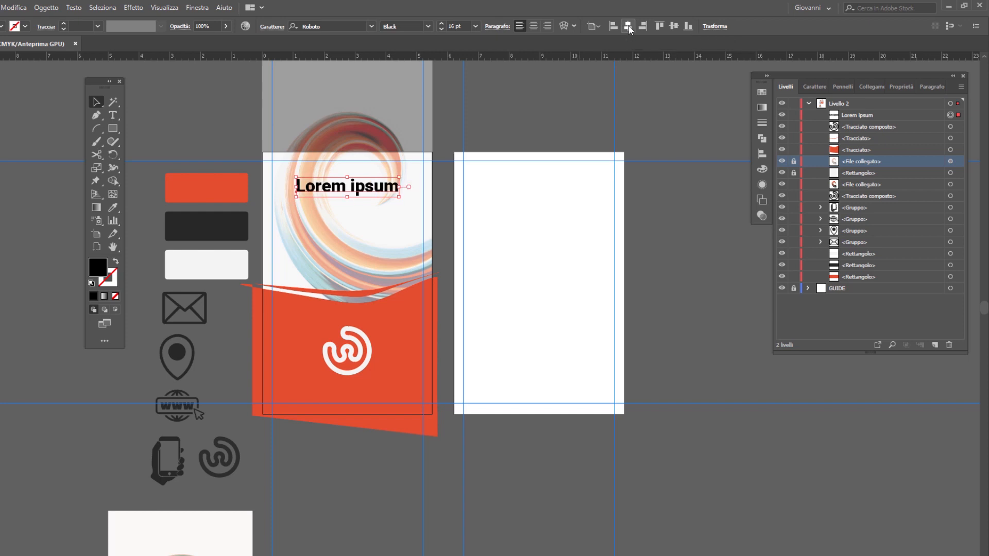
Step: Replace the placeholder text with the cardholder's full name and centre the line horizontally on the artboard again
double_click(358, 187)
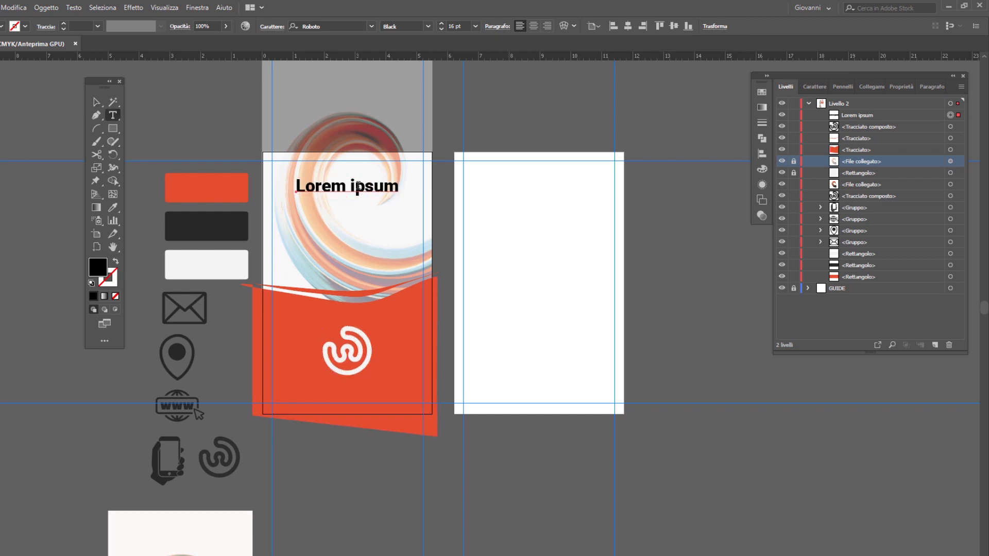
double_click(357, 186)
triple_click(358, 186)
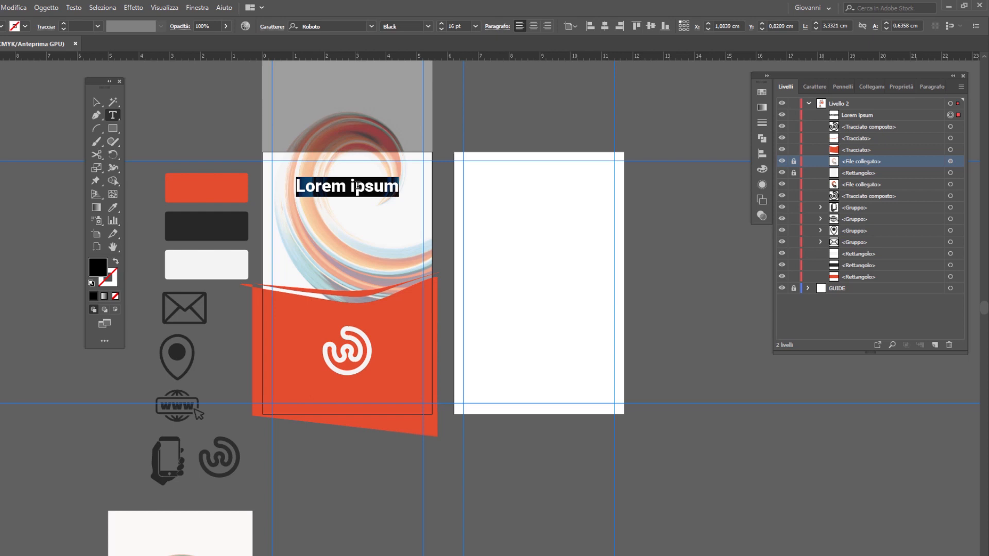
text(Mario Rossi)
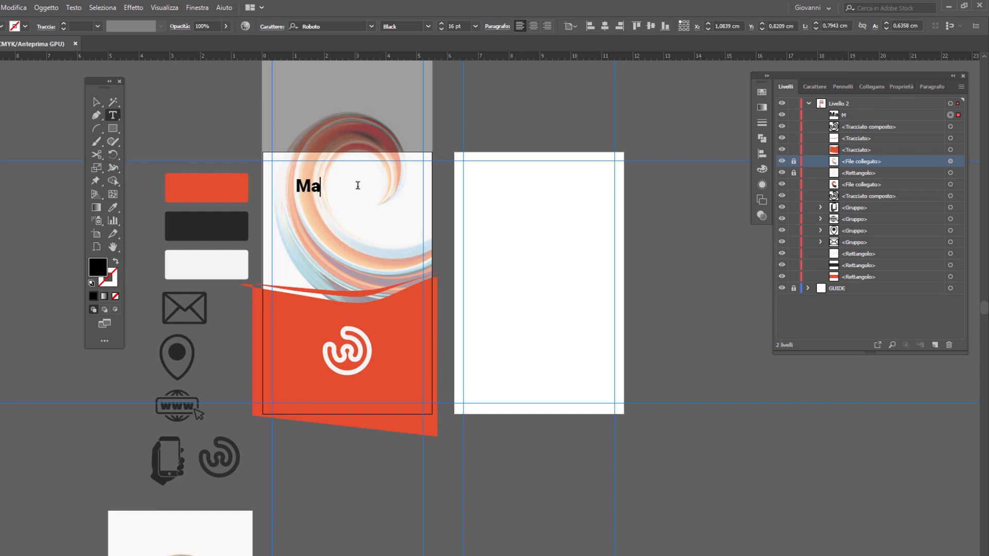
click(96, 102)
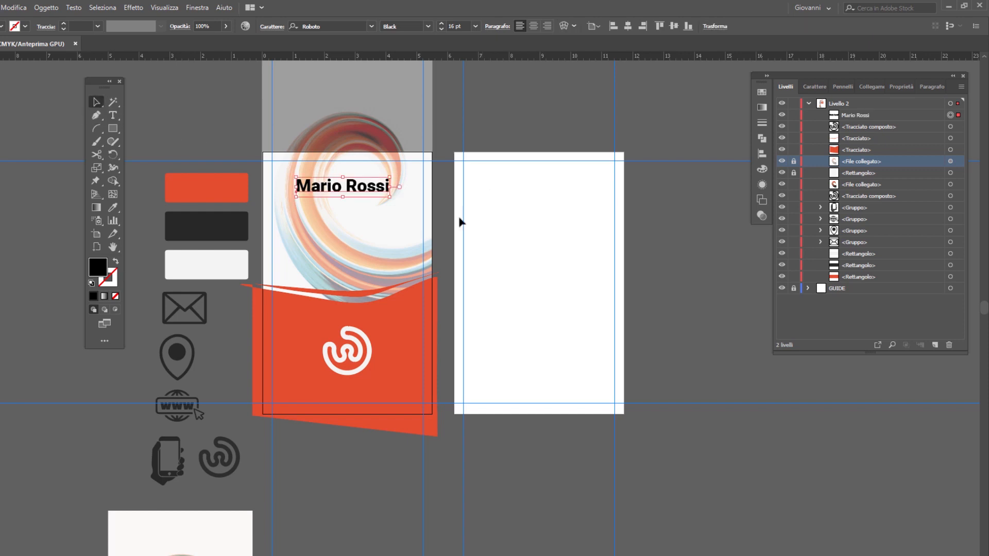
click(628, 26)
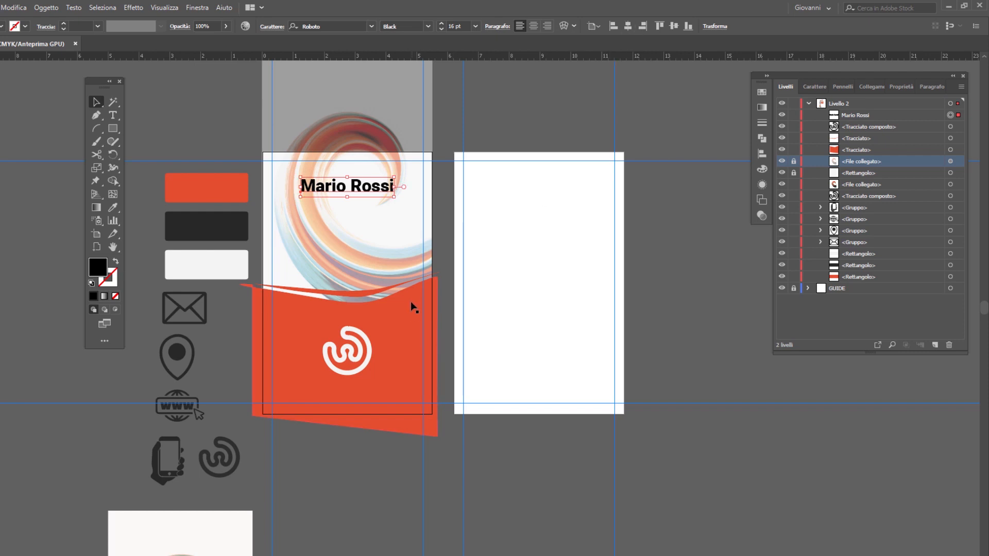
Step: Add a second placeholder text line below the name, set in Roboto Regular at 11 pt
key(t)
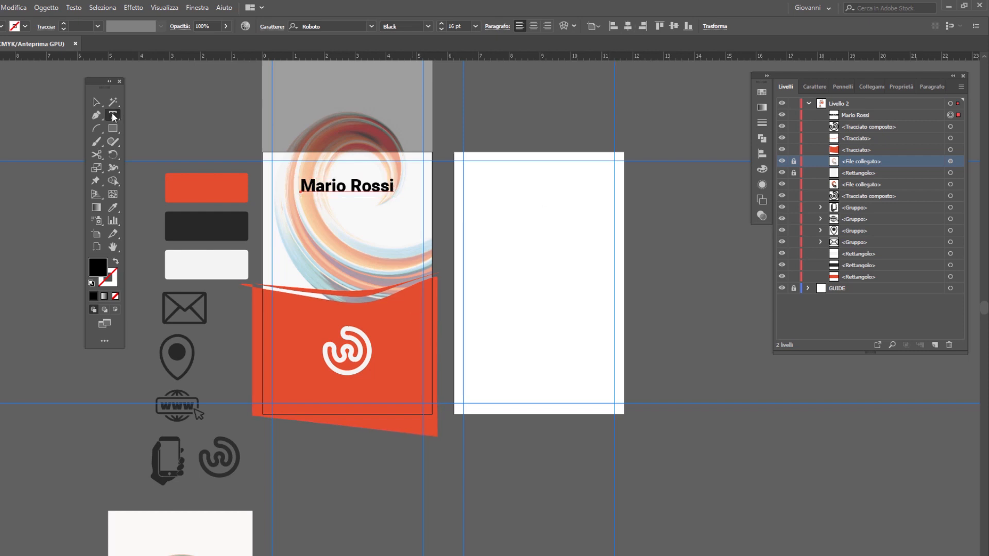
click(321, 221)
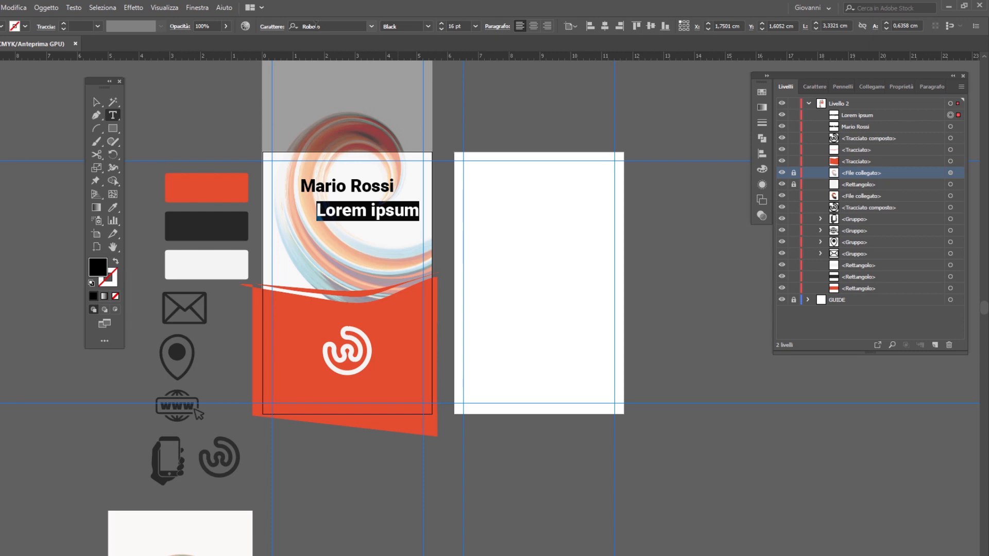
click(426, 27)
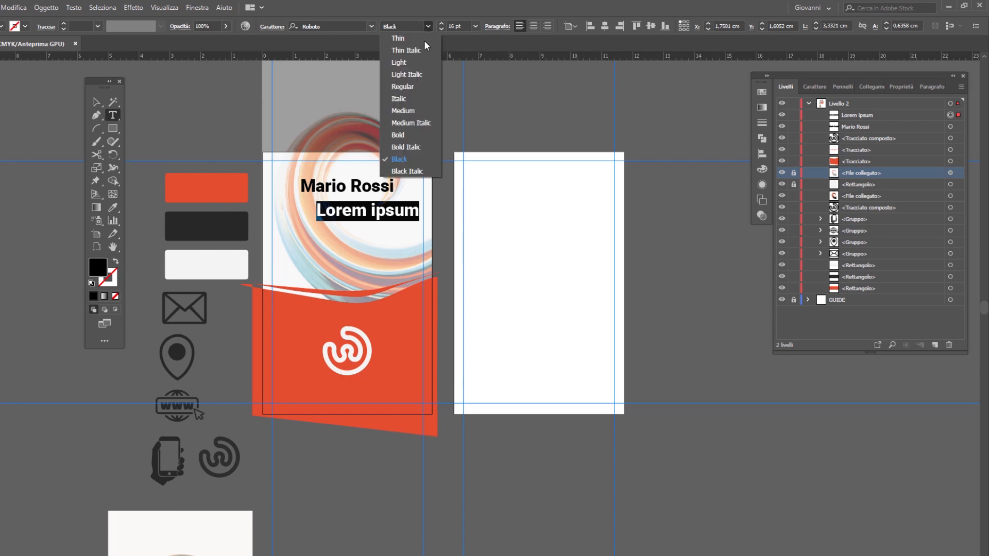
click(426, 85)
click(456, 26)
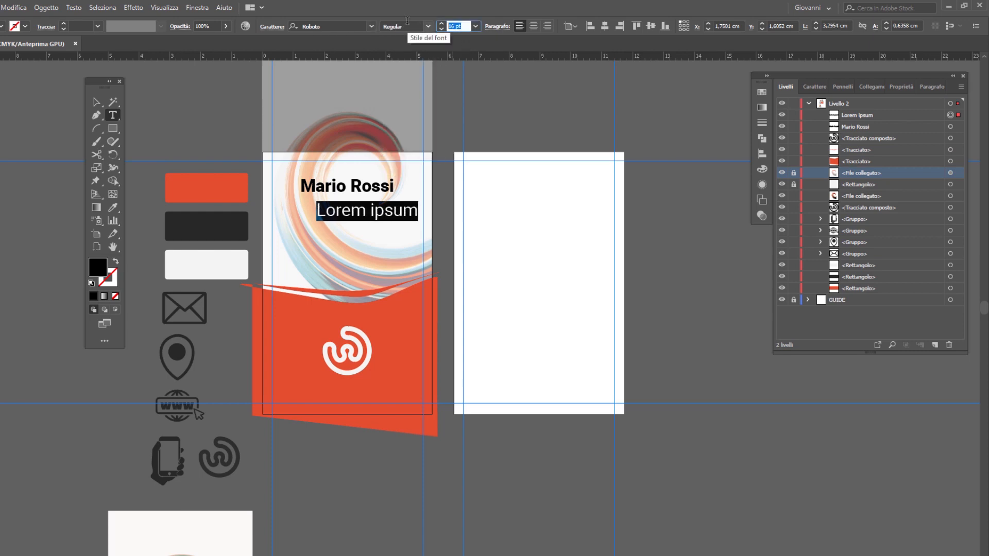
text(11)
key(Tab)
Step: Centre the second line under the name on the artboard and replace its text with "content creator"
click(96, 102)
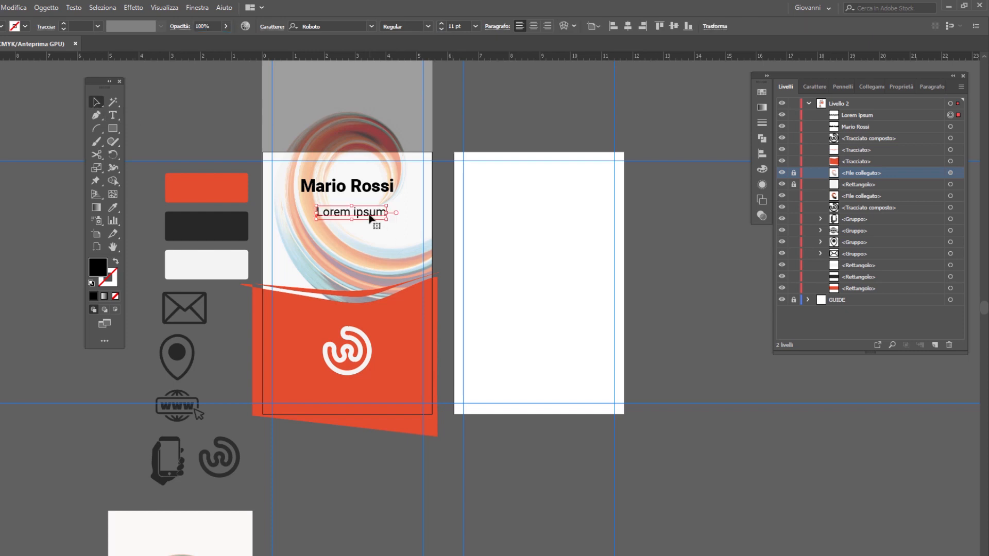
drag(369, 217, 366, 217)
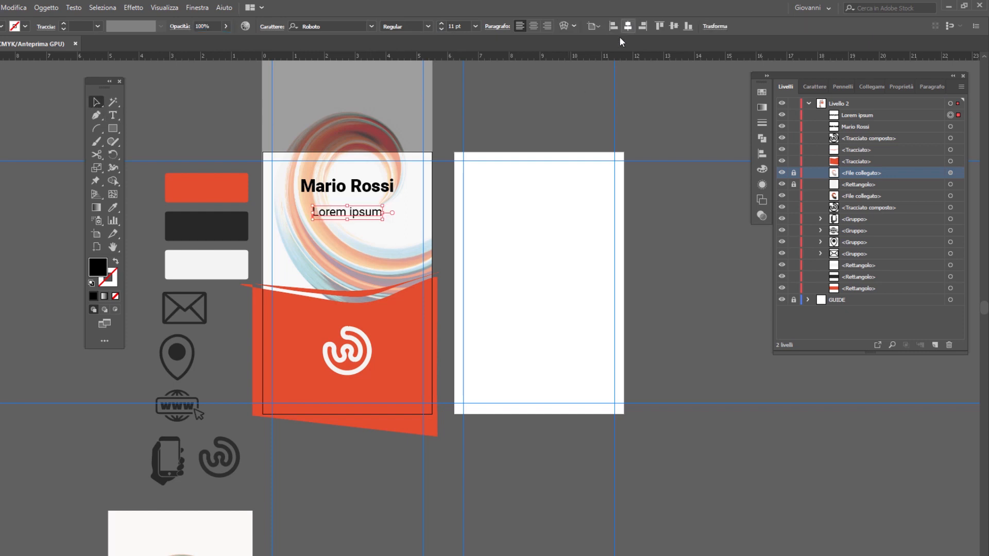
key(t)
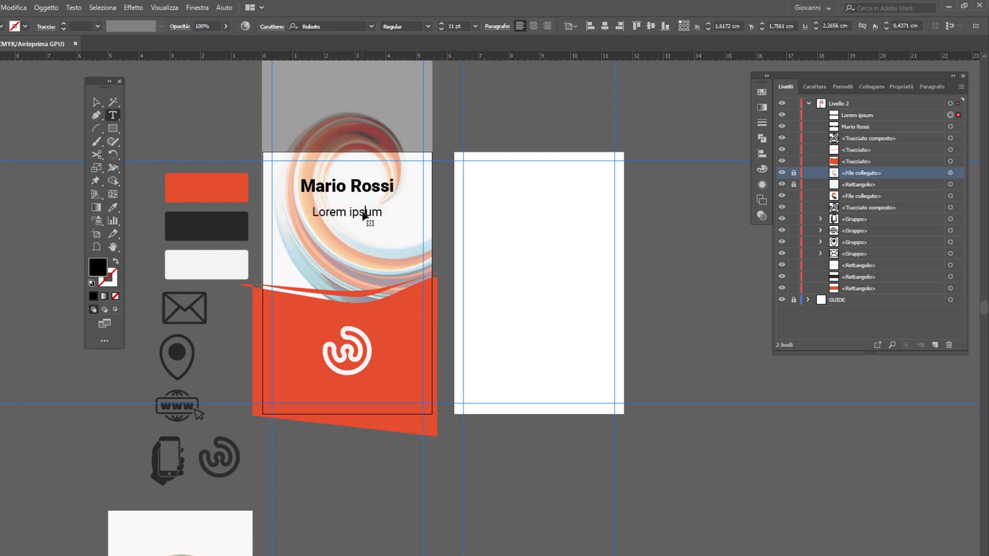
triple_click(364, 213)
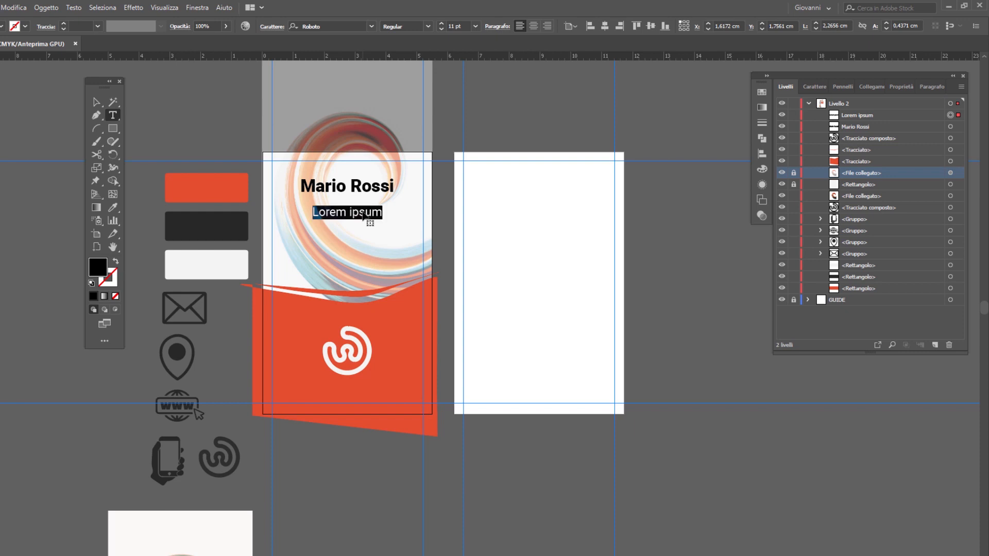
text(content creator)
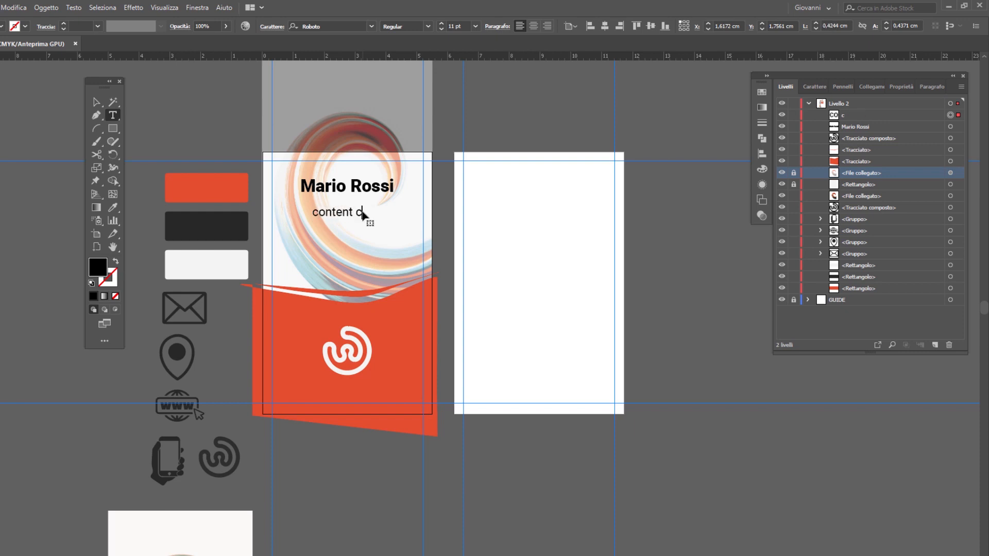
click(97, 102)
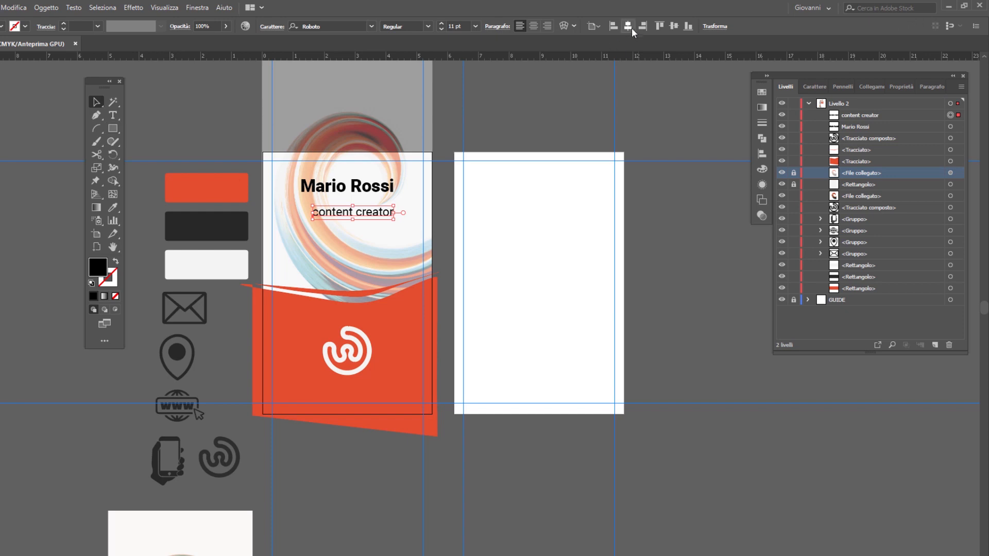
Step: Move the name slightly down, closer to the "content creator" line
click(369, 192)
drag(369, 188, 369, 194)
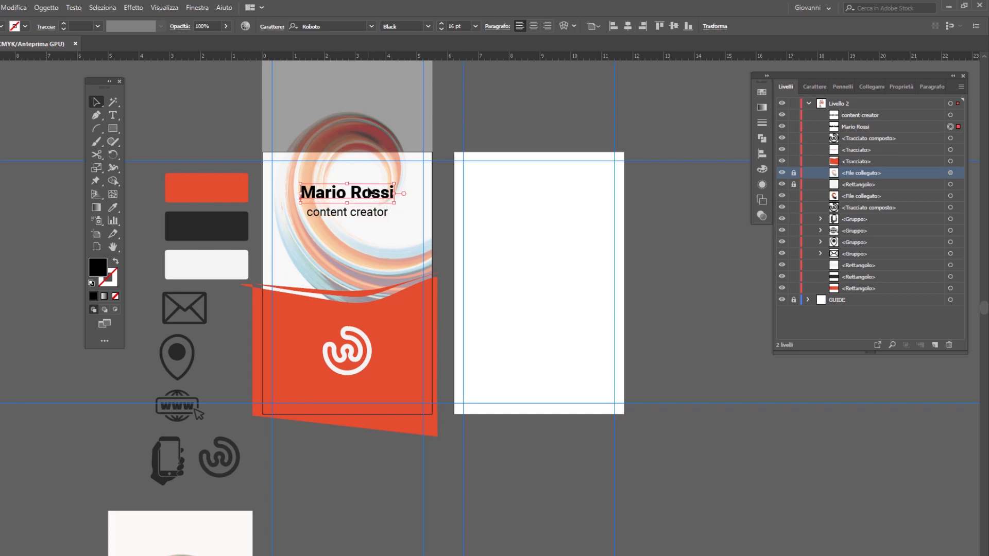
click(369, 217)
click(453, 459)
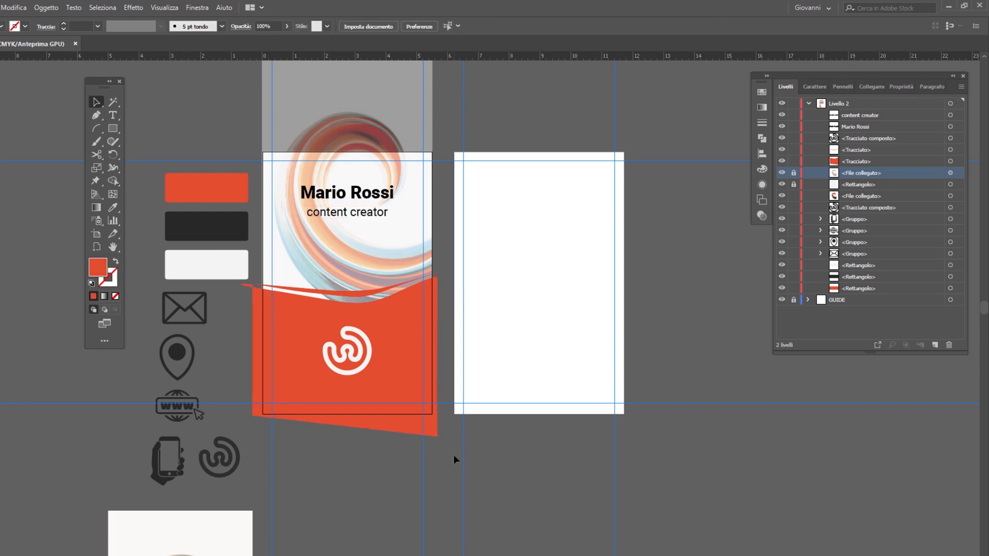
Step: Select all artwork on the first artboard, unlocking the faded image and the light grey background rectangle and including them in the selection
drag(437, 460, 301, 122)
click(794, 173)
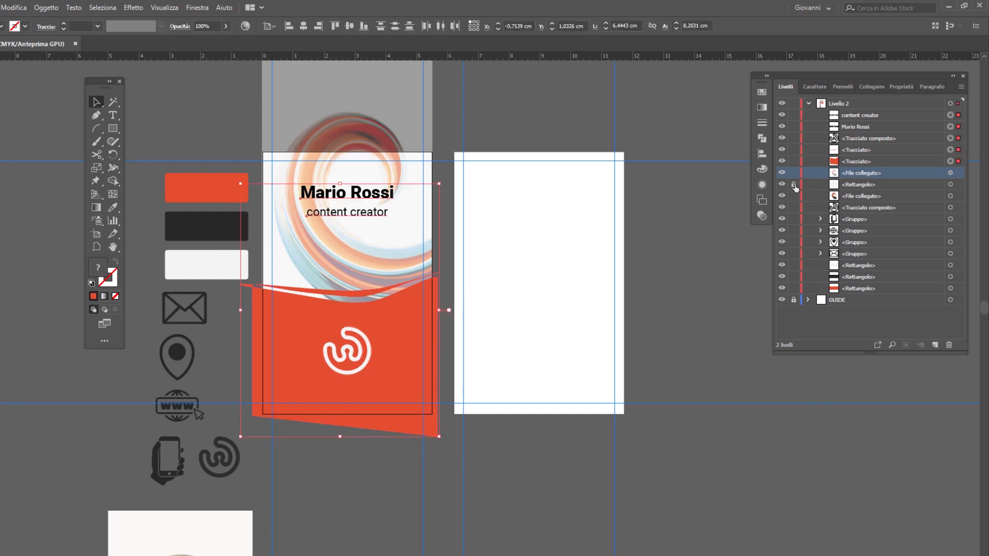
click(793, 184)
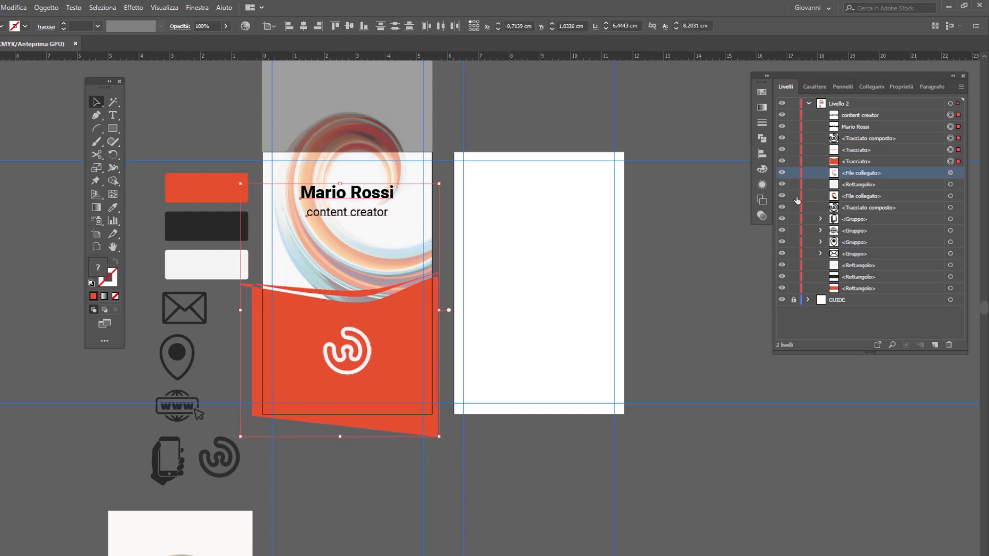
shift+click(954, 175)
shift+click(952, 186)
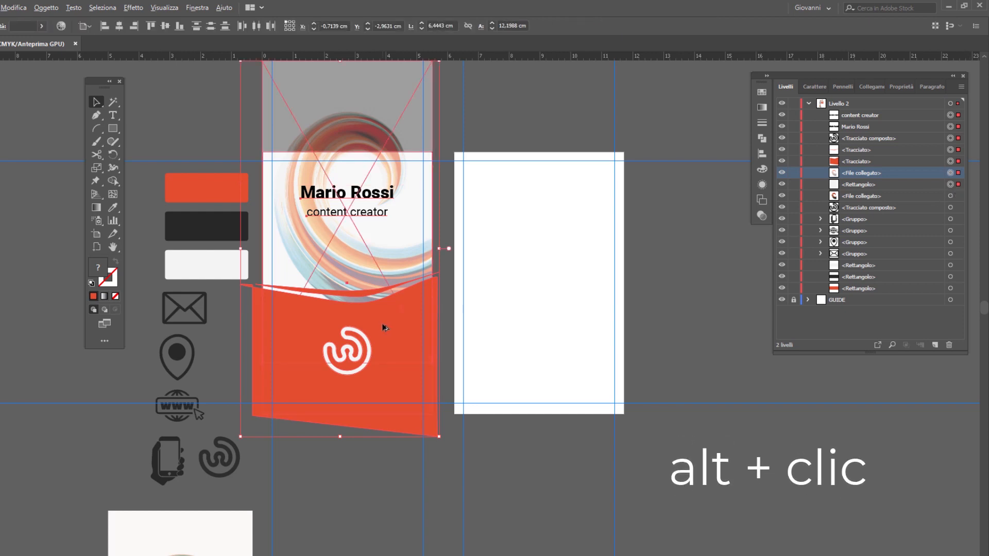
Step: Duplicate the selected card artwork onto the second artboard
click(15, 8)
click(17, 7)
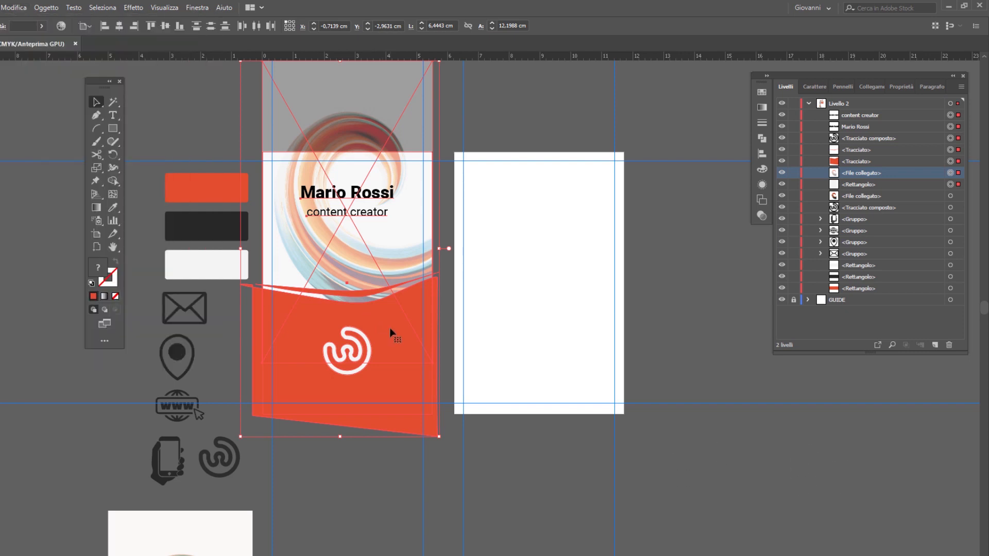
drag(389, 328, 590, 334)
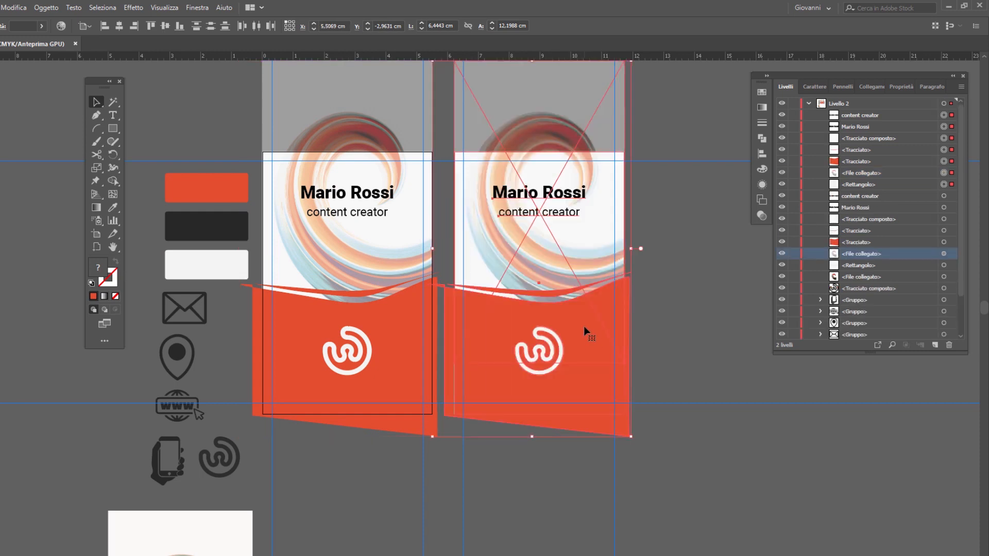
Step: Rotate the duplicated spiral image on the second artboard to a nearly horizontal, landscape orientation and shift it slightly to the right
click(582, 326)
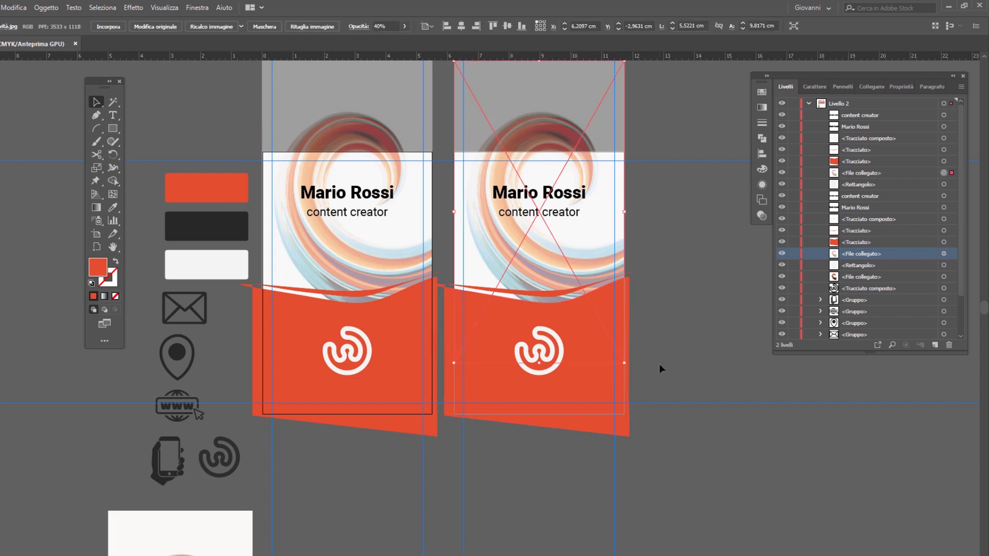
scroll(661, 369, up, 4)
drag(626, 161, 721, 314)
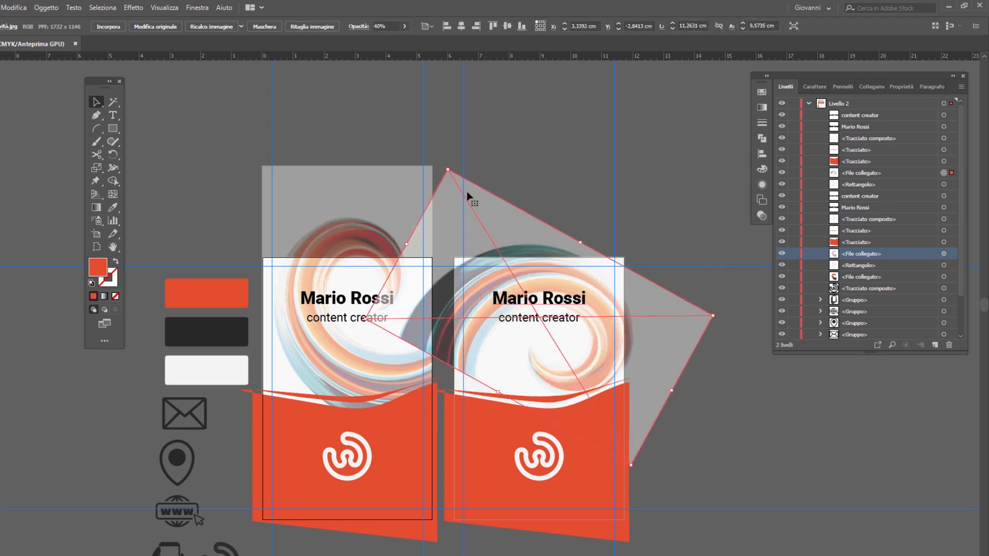
drag(453, 164, 390, 227)
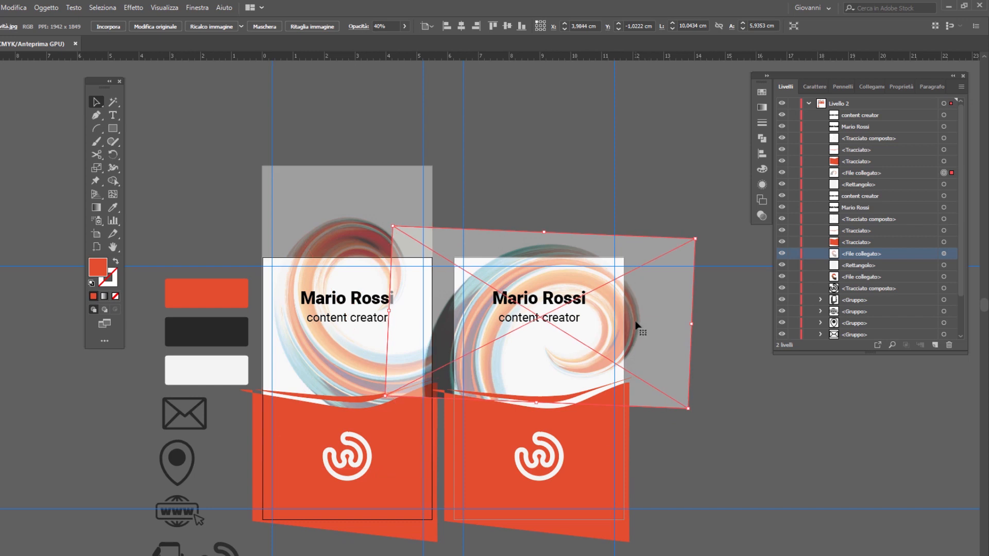
key(Right)
key(Right)
key(Right)
key(Right)
key(Right)
key(Right)
key(Right)
key(Right)
key(Right)
key(Right)
key(Right)
key(Right)
key(Right)
key(Right)
Step: Fill the second artboard's background rectangle with the colour of the orange-red swatch
click(616, 326)
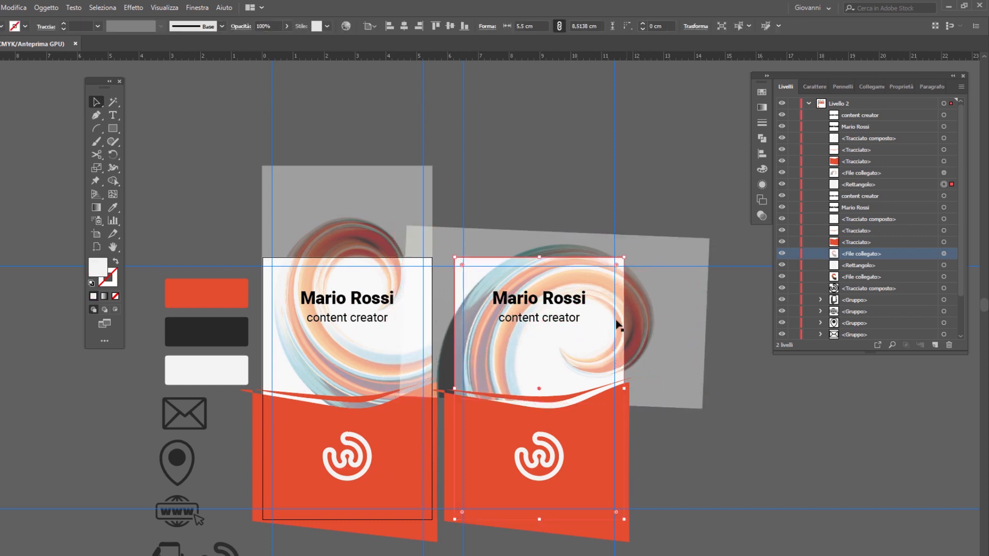
click(942, 185)
click(220, 292)
key(v)
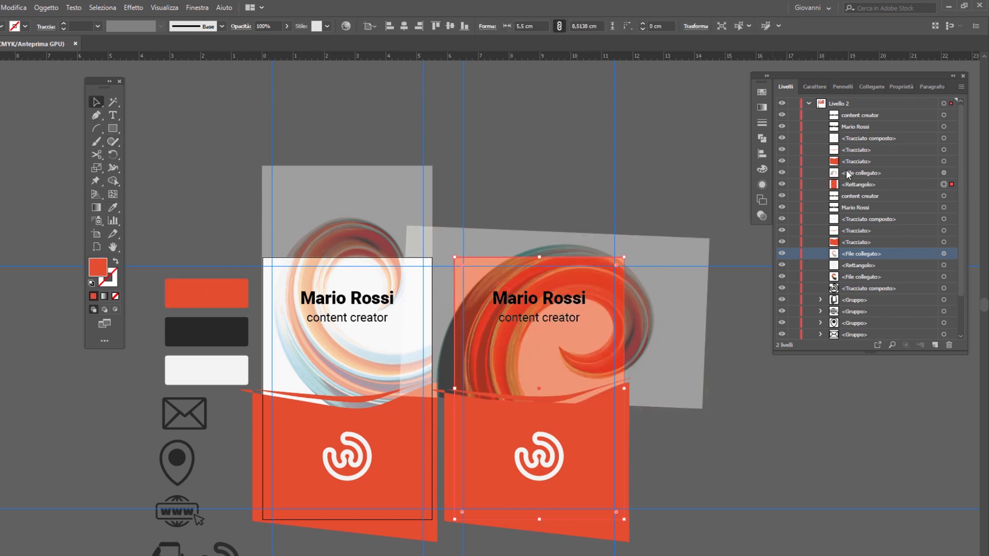
Step: Set the opacity of the second artboard's spiral image to 16%
click(540, 274)
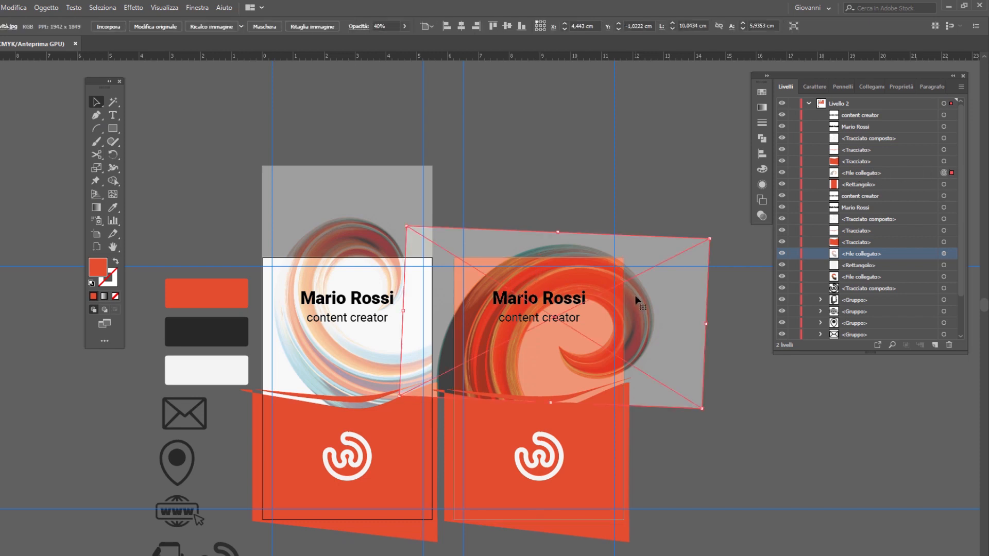
click(386, 26)
text(16)
key(Tab)
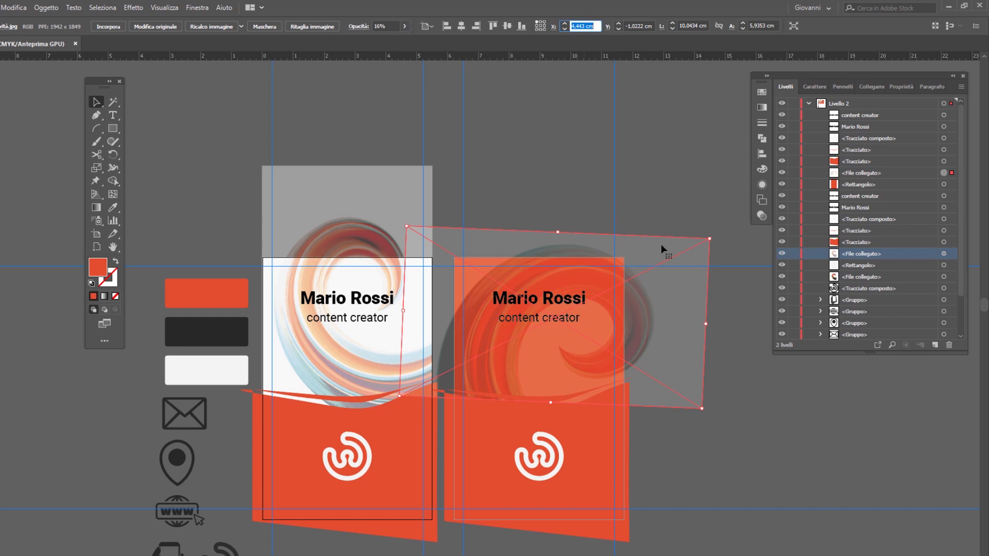
Step: Set the name text on the second artboard to 9 pt in Roboto Bold
click(545, 304)
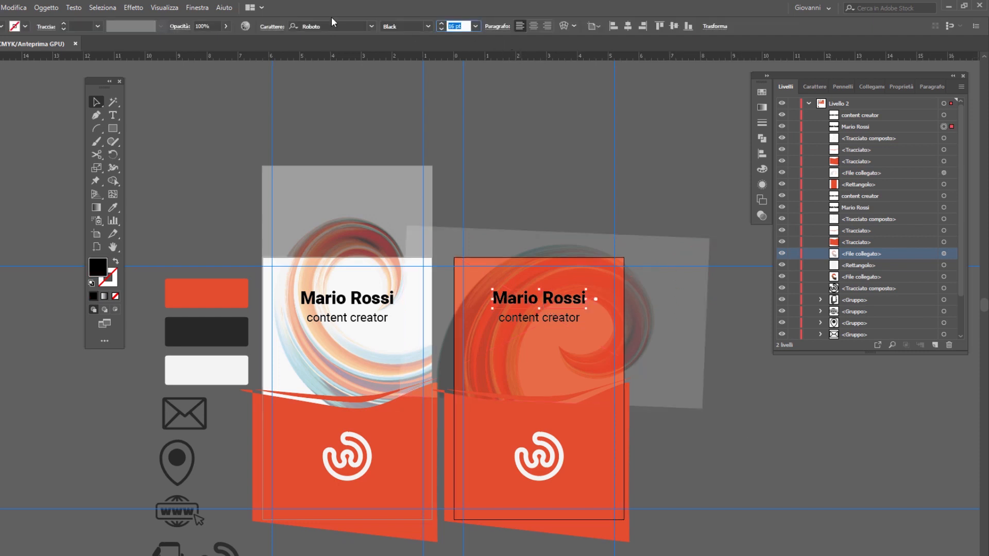
text(9)
key(Return)
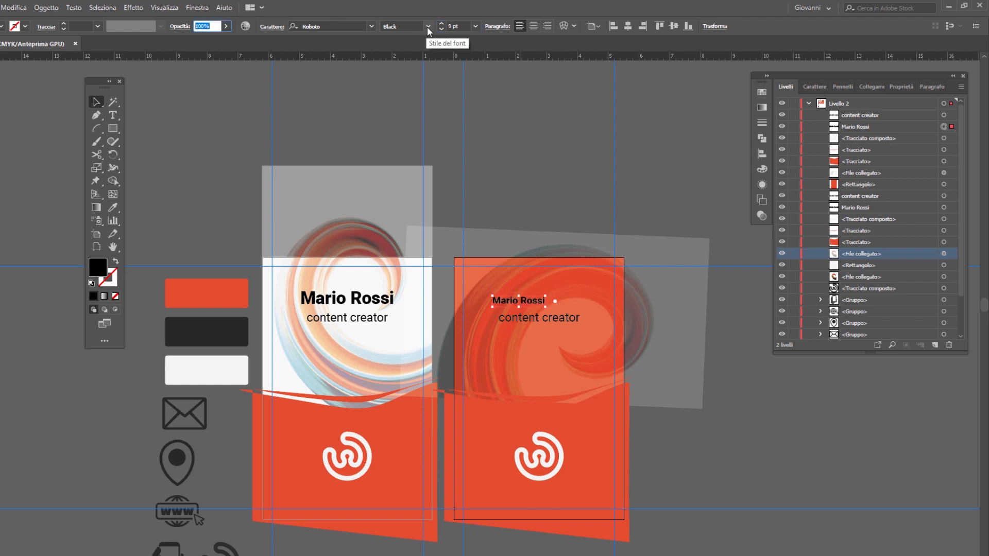
click(428, 26)
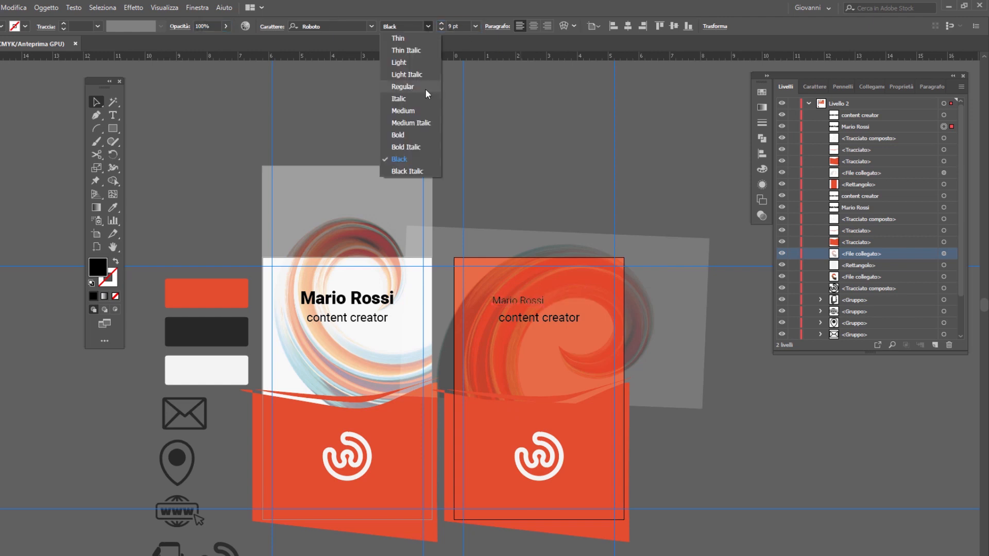
click(424, 135)
Step: Delete the "content creator" line on the second artboard and centre the remaining name line horizontally
click(573, 320)
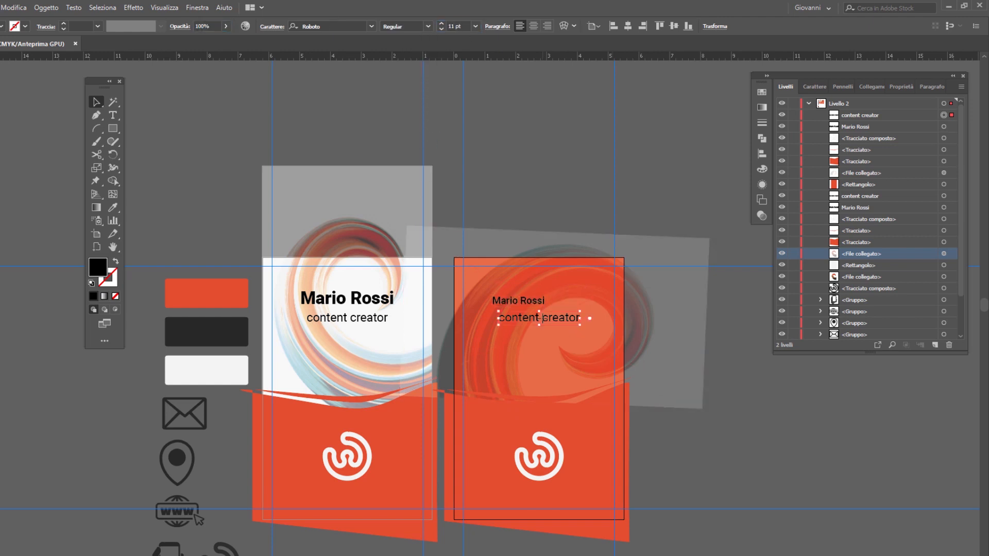
key(Delete)
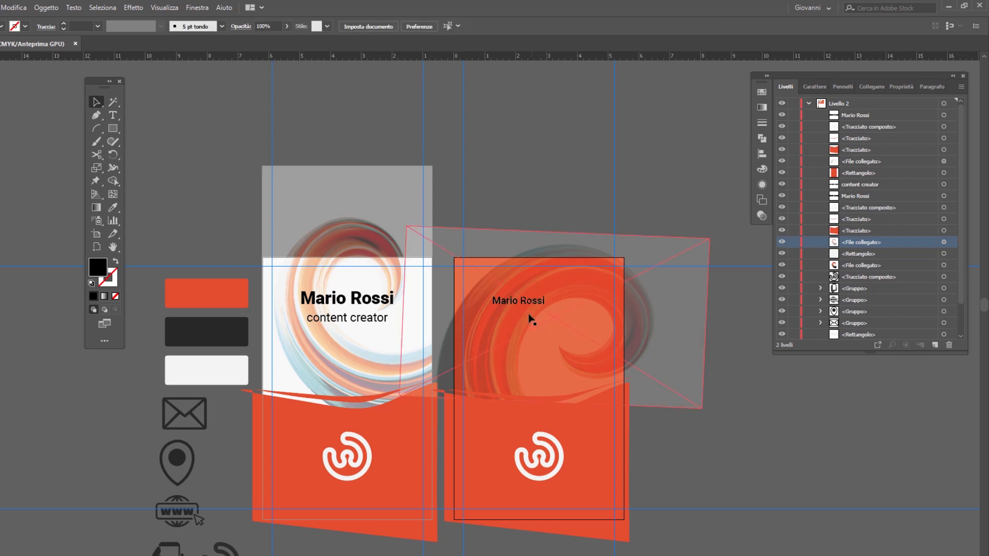
click(555, 308)
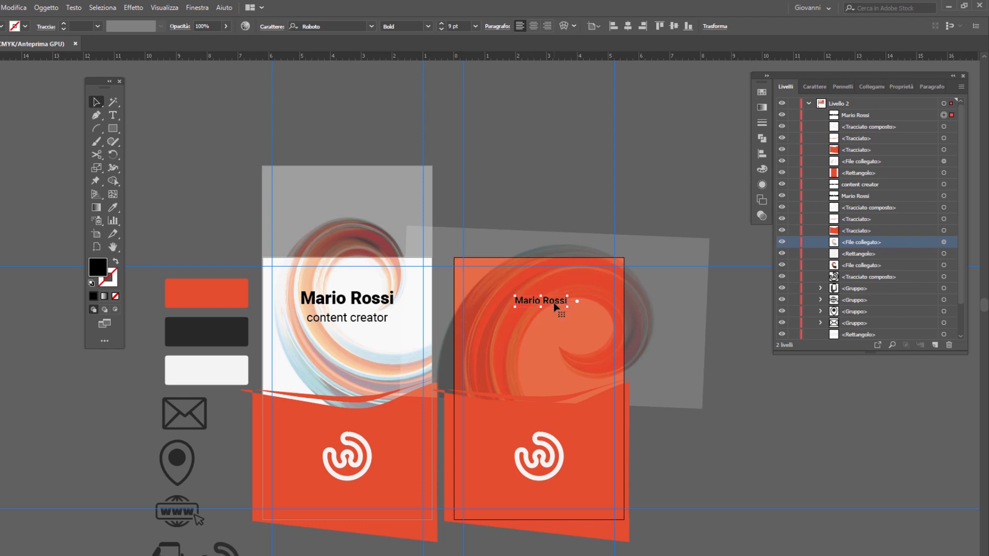
Step: Replace the name text on the second artboard with the contact's e-mail address
scroll(554, 303, up, 3)
double_click(554, 303)
drag(586, 299, 447, 297)
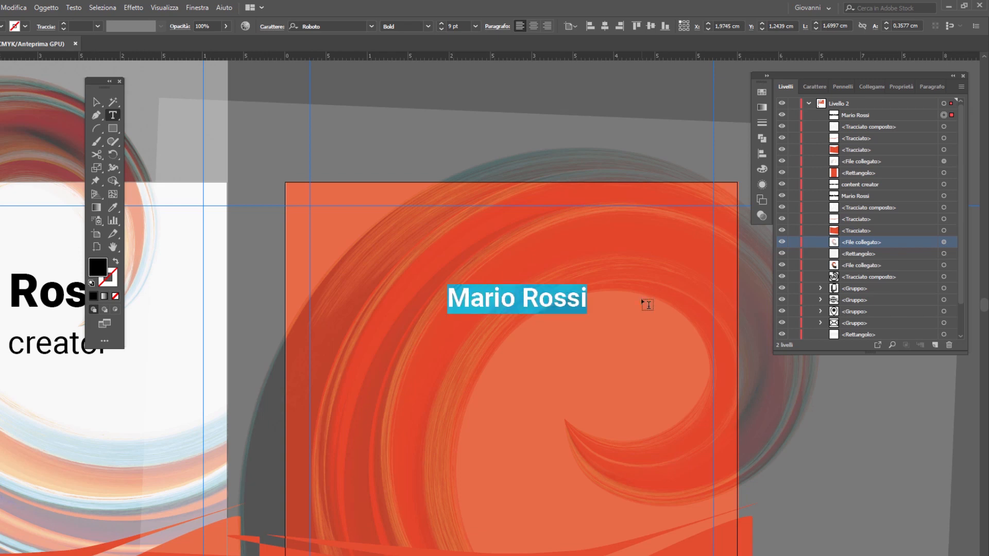
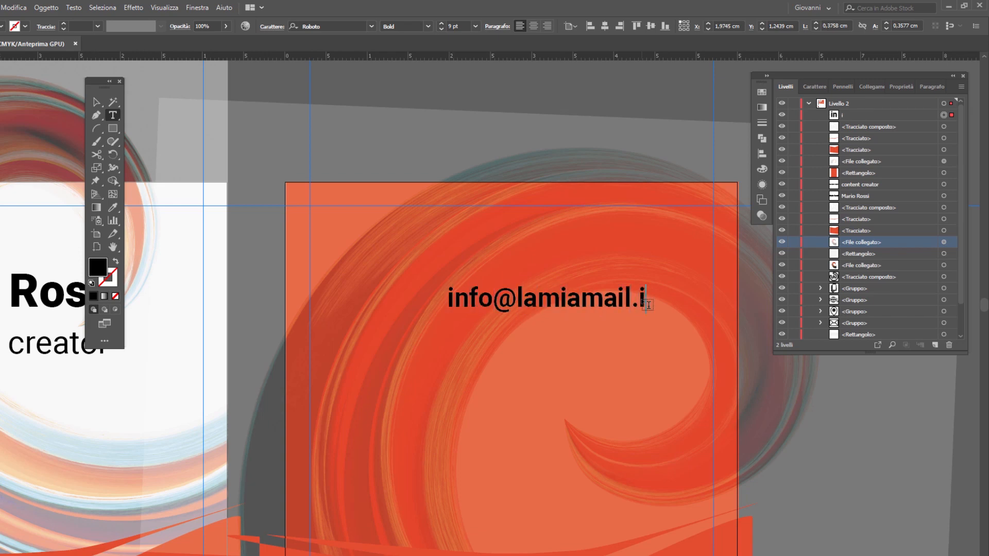
Step: Add the phone number on a second line below the e-mail address and remove the surplus digit from its country prefix
key(Return)
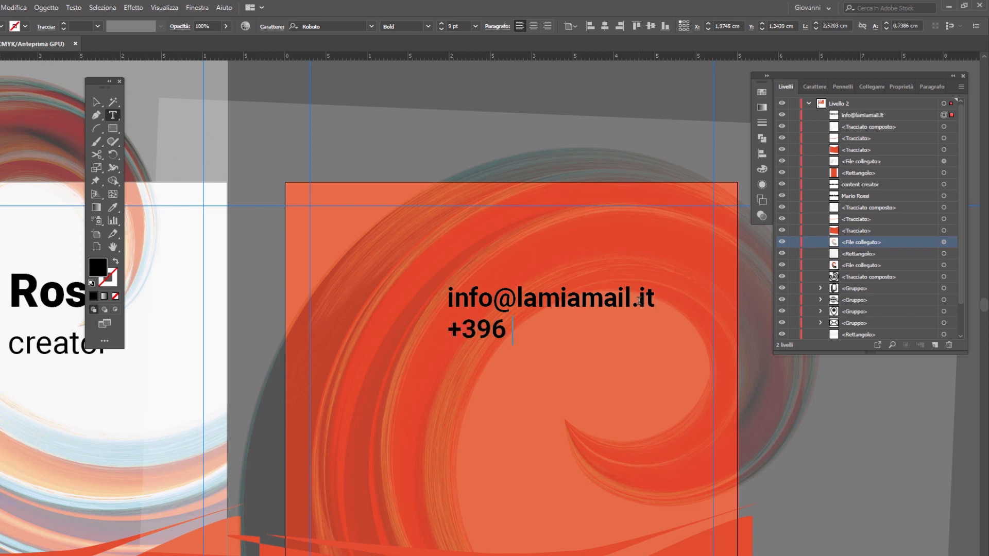
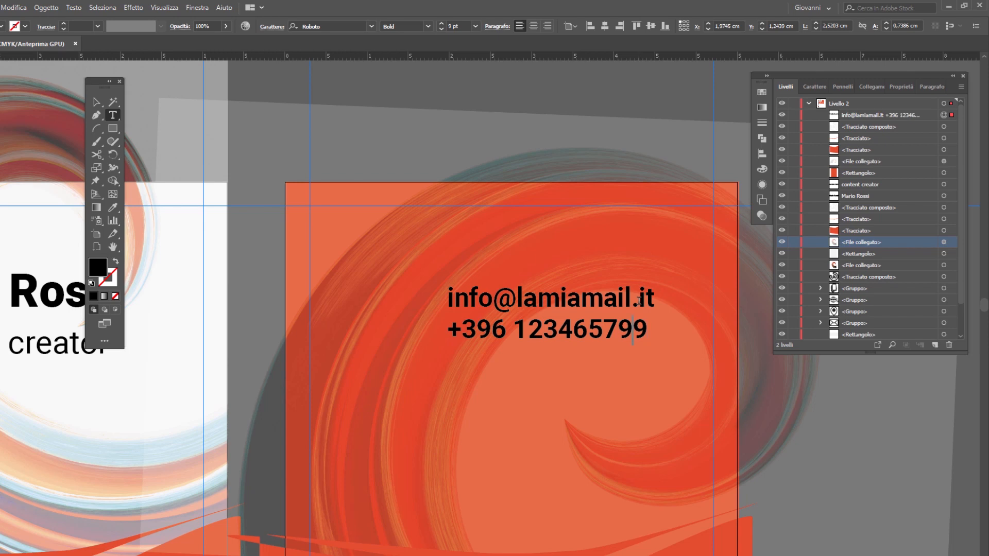
key(Left)
key(Left)
key(BackSpace)
click(634, 329)
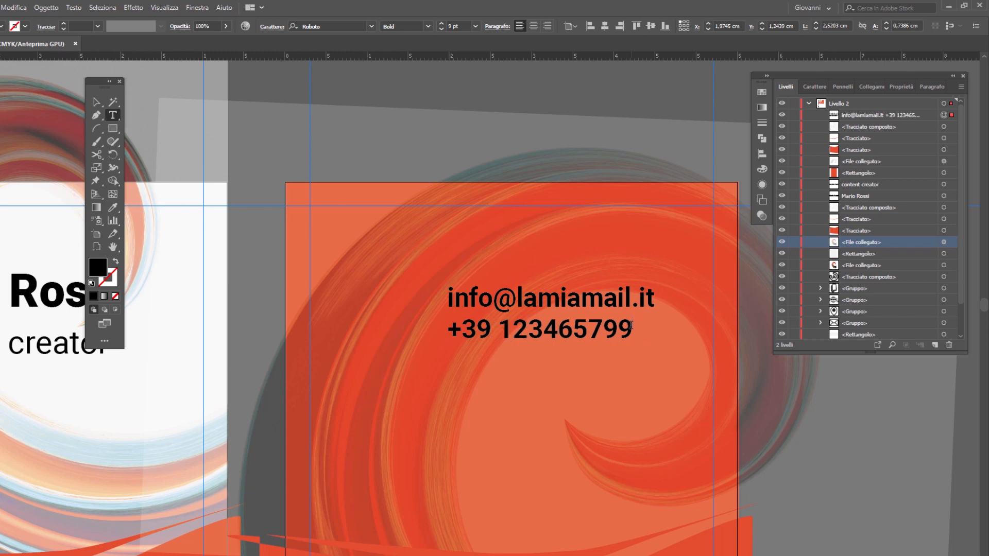
Step: Add the street address and the website "ilmiositoweb.it" as two further lines below the phone number
key(Return)
text(Via dei Mille 00 RM)
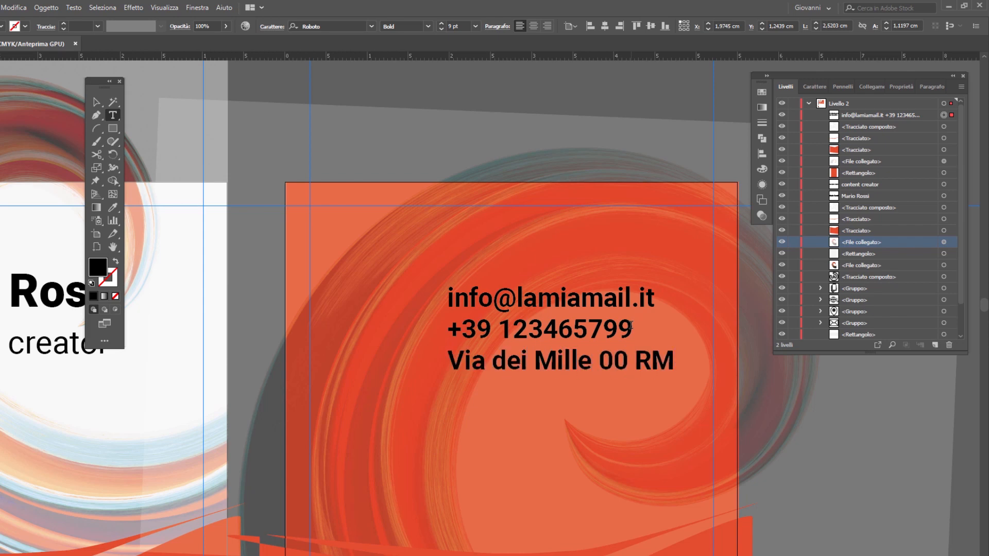
key(Return)
text(ilmiositoweb.it)
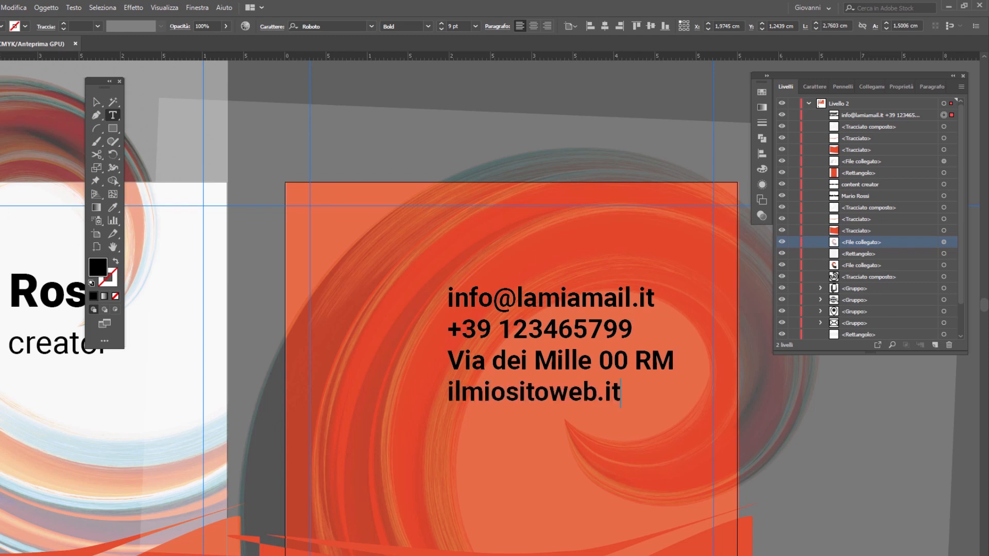
key(Escape)
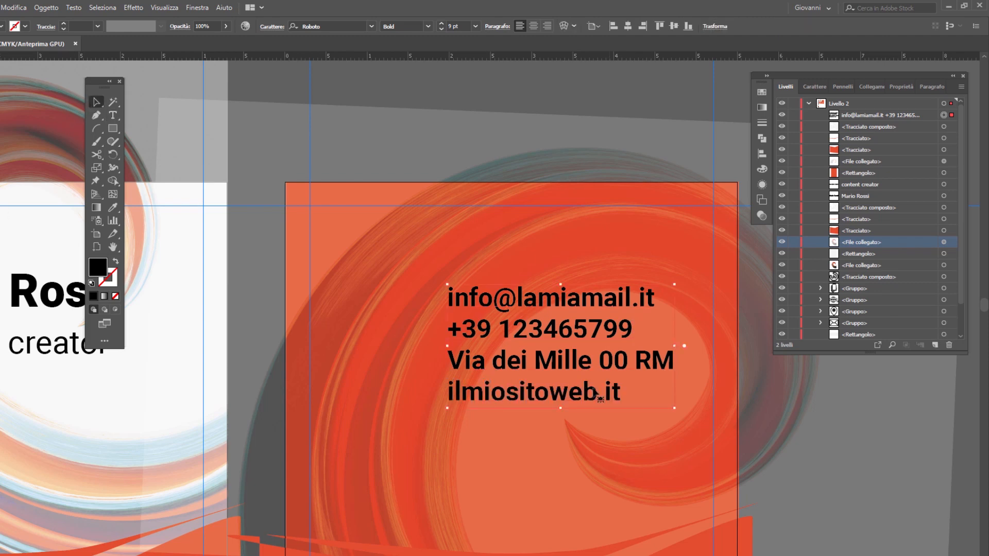
Step: Recolour the contact text white by sampling the background of the first artboard with the Eyedropper
click(113, 207)
click(191, 298)
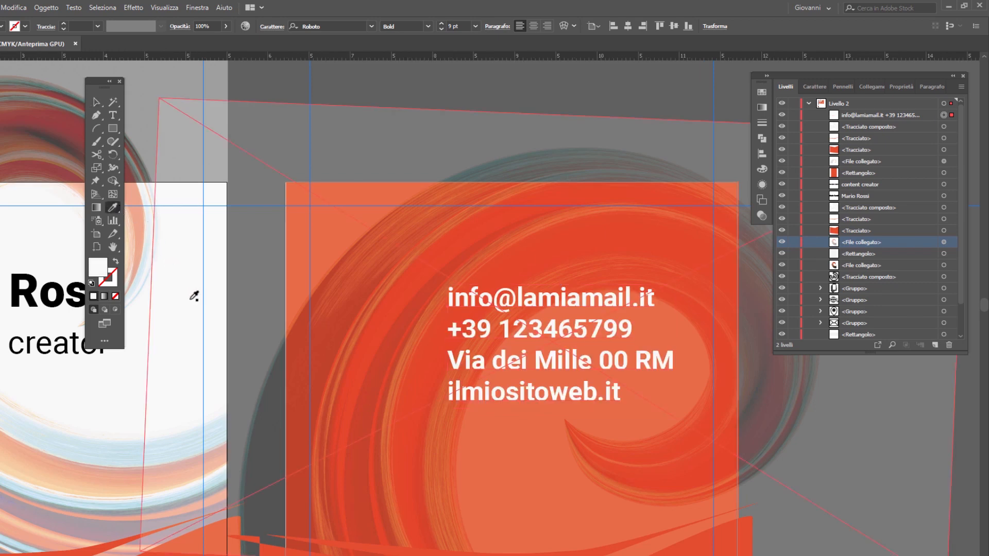
key(v)
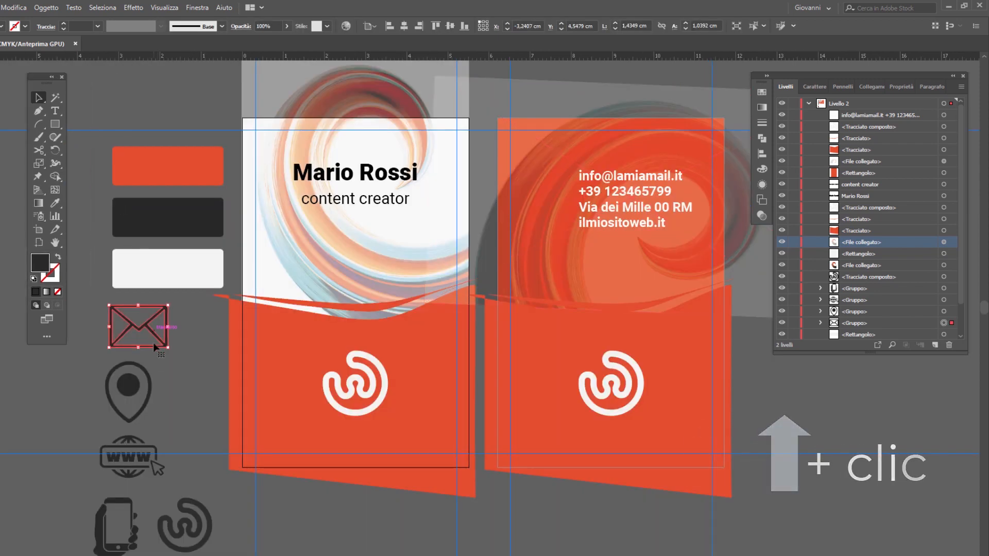
Step: Duplicate the envelope, location pin, www and phone icons onto the second artboard and bring the copies to the front
shift+click(128, 386)
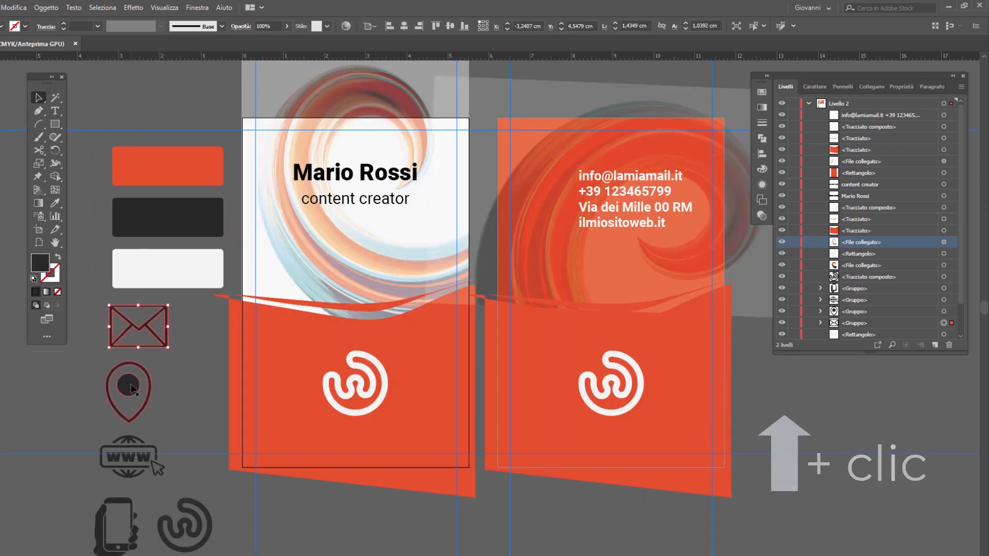
shift+click(136, 458)
shift+click(128, 502)
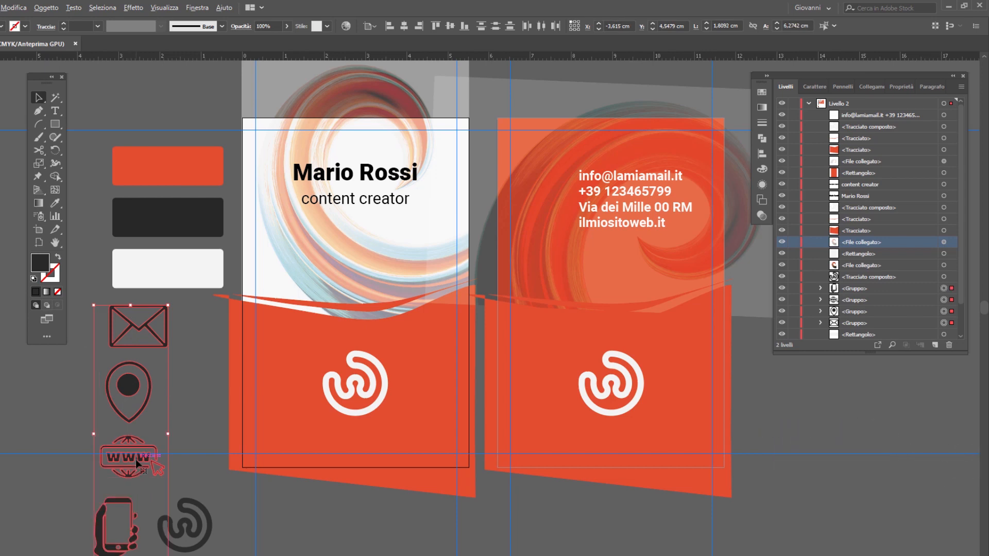
drag(135, 459, 556, 286)
right_click(563, 153)
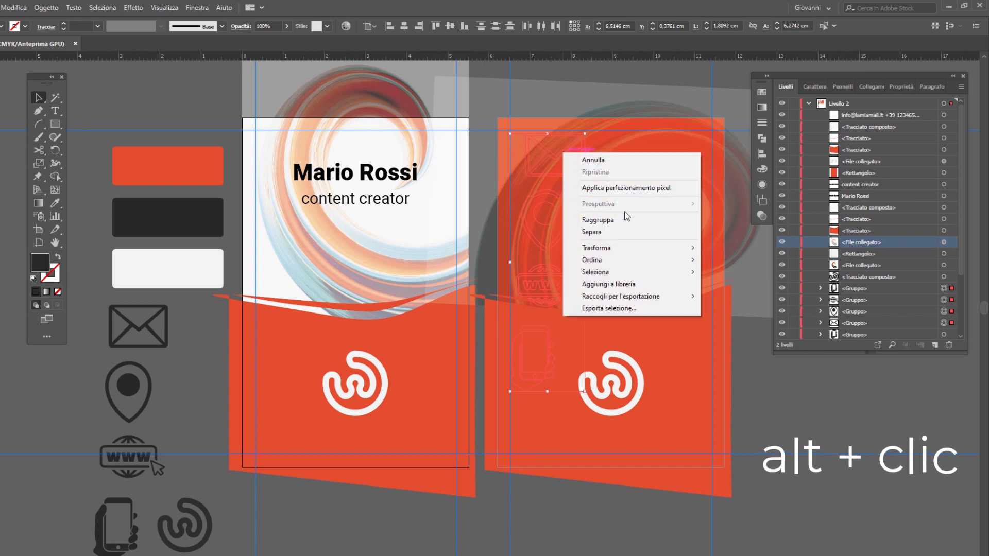
mouse_move(640, 261)
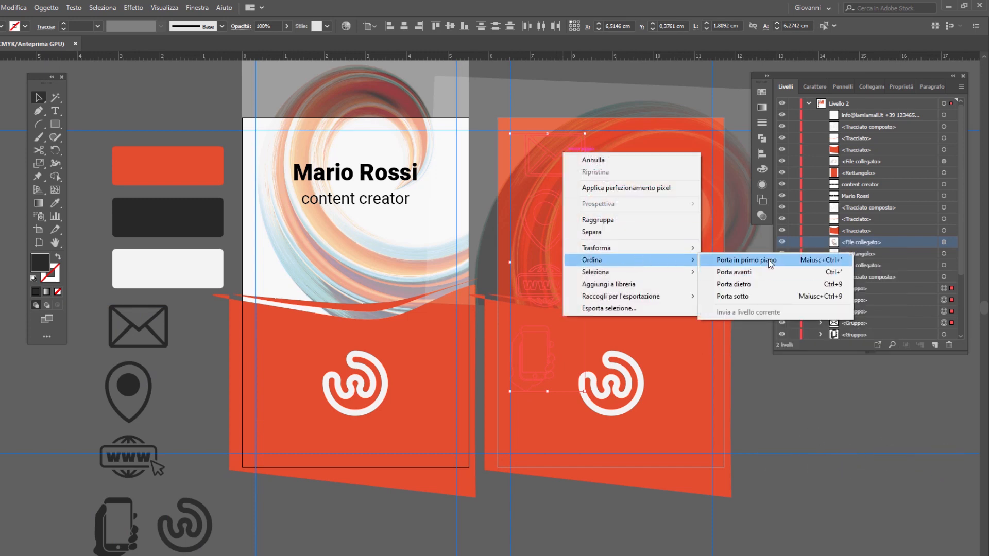
click(770, 264)
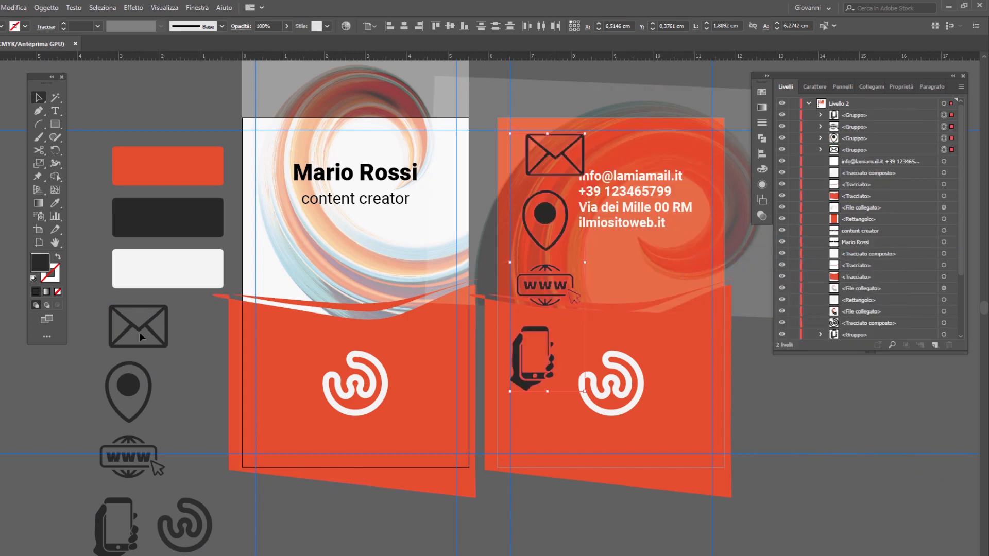
Step: Recolour the copied icons with the light swatch and scale them down to about 0,49 × 1,71 cm beside the contact text
click(56, 203)
click(187, 267)
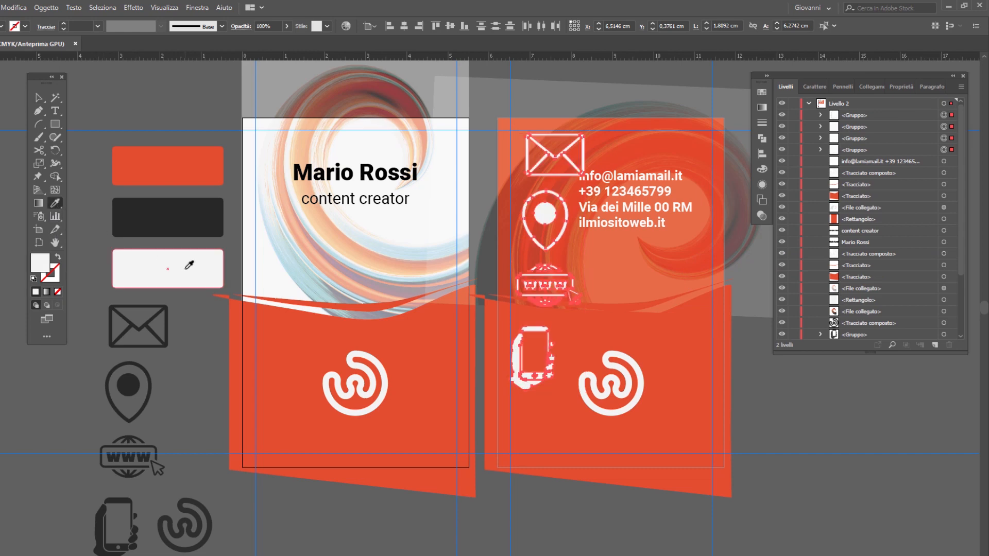
click(39, 97)
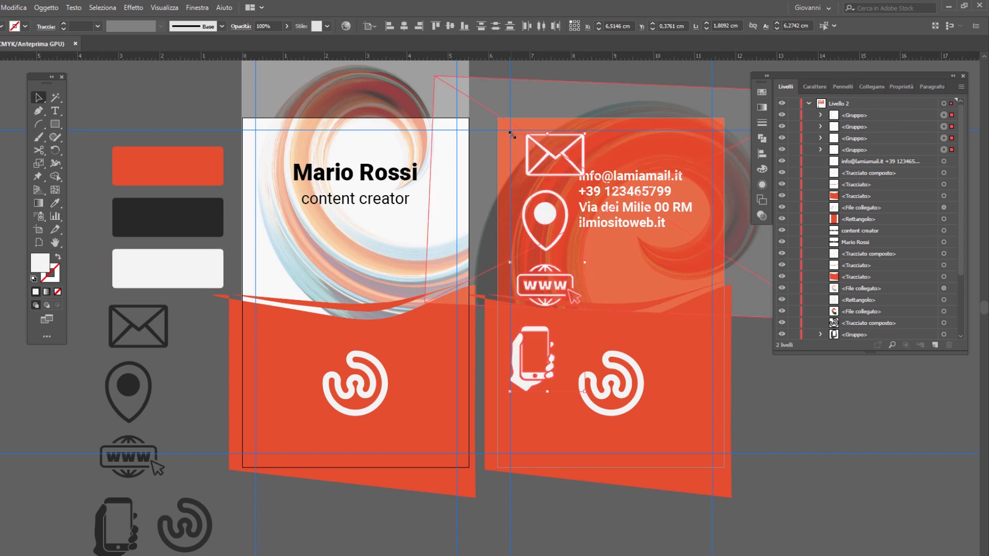
drag(512, 135, 562, 175)
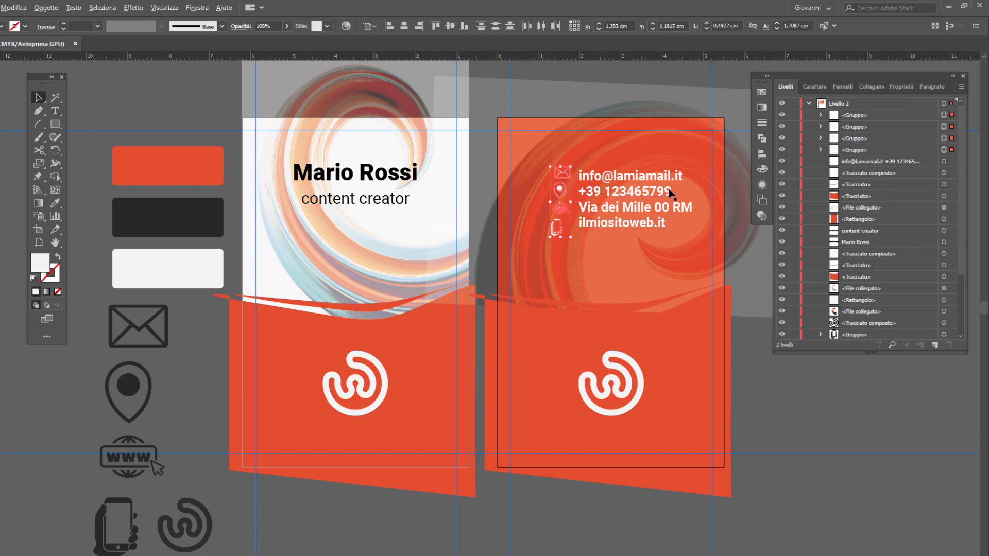
Step: Arrange the pin, www and phone icons in an evenly spaced column beneath the envelope icon
scroll(670, 193, up, 5)
drag(357, 146, 377, 166)
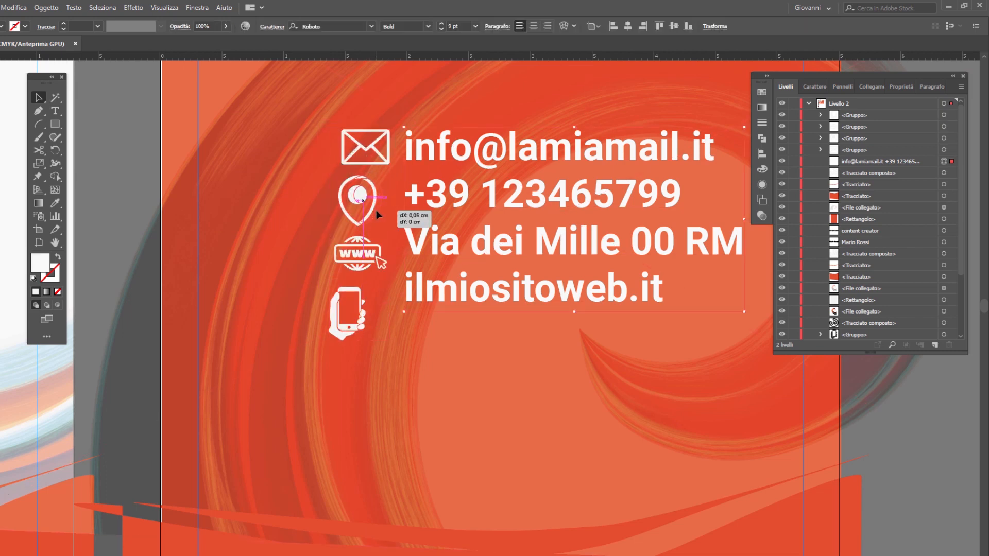
click(360, 204)
drag(378, 248, 384, 249)
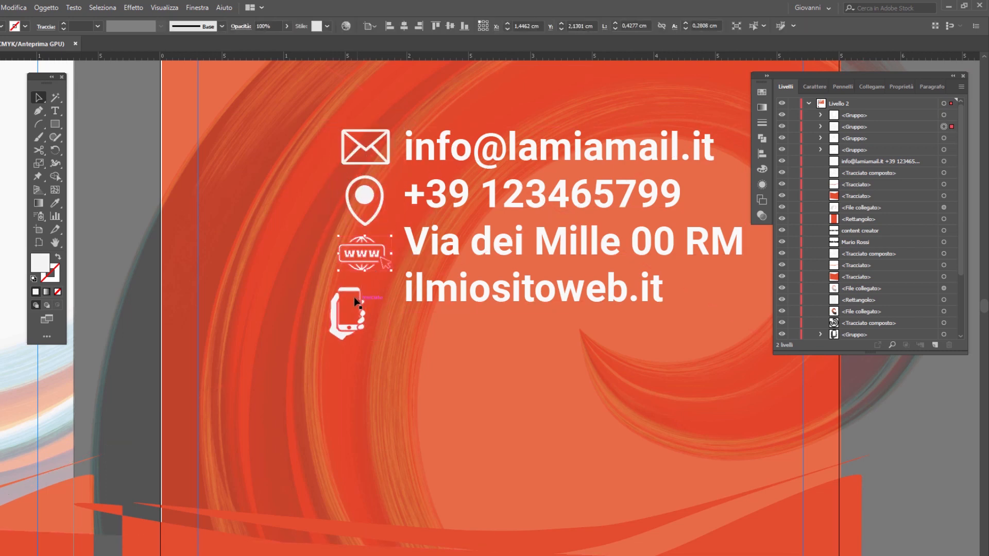
drag(355, 289, 368, 293)
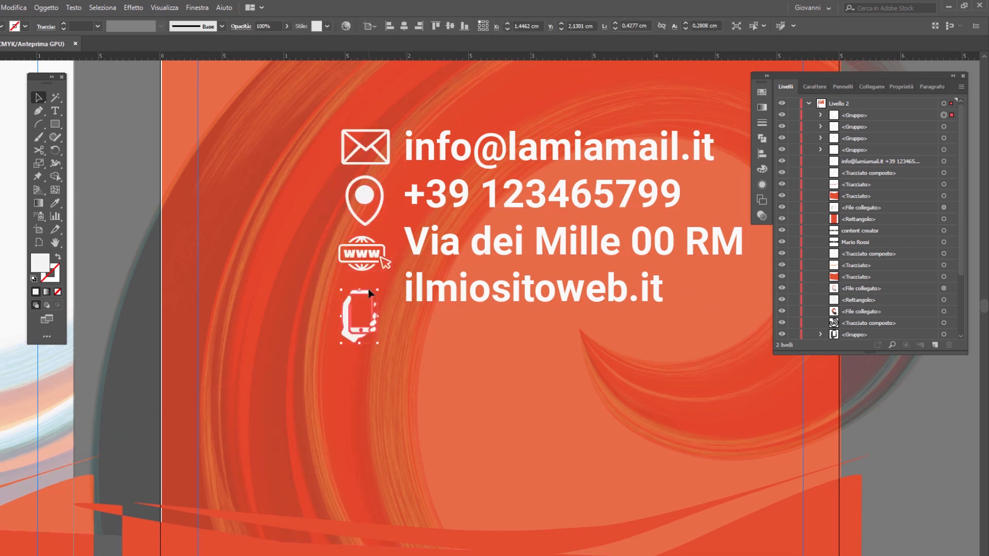
drag(368, 256, 369, 261)
drag(370, 213, 369, 214)
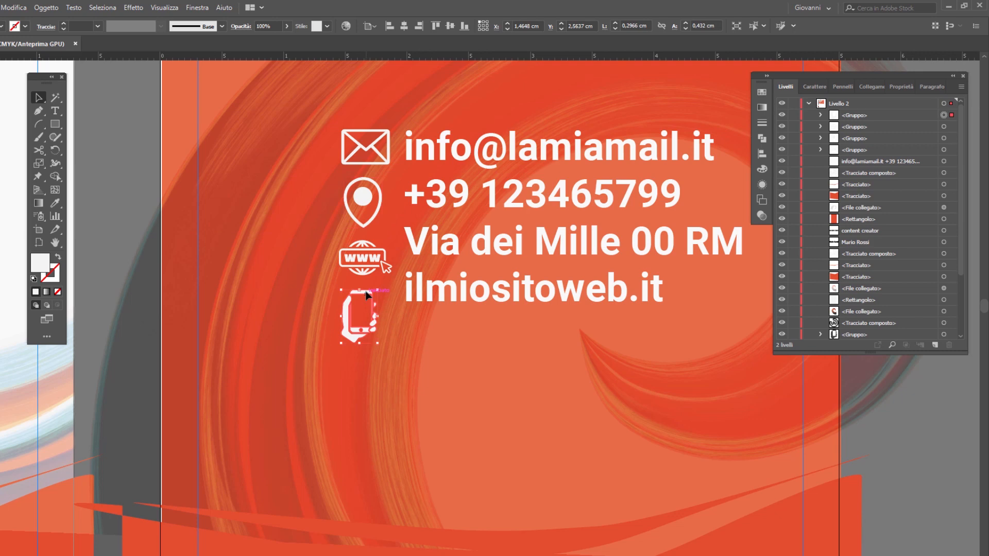
drag(365, 295, 364, 290)
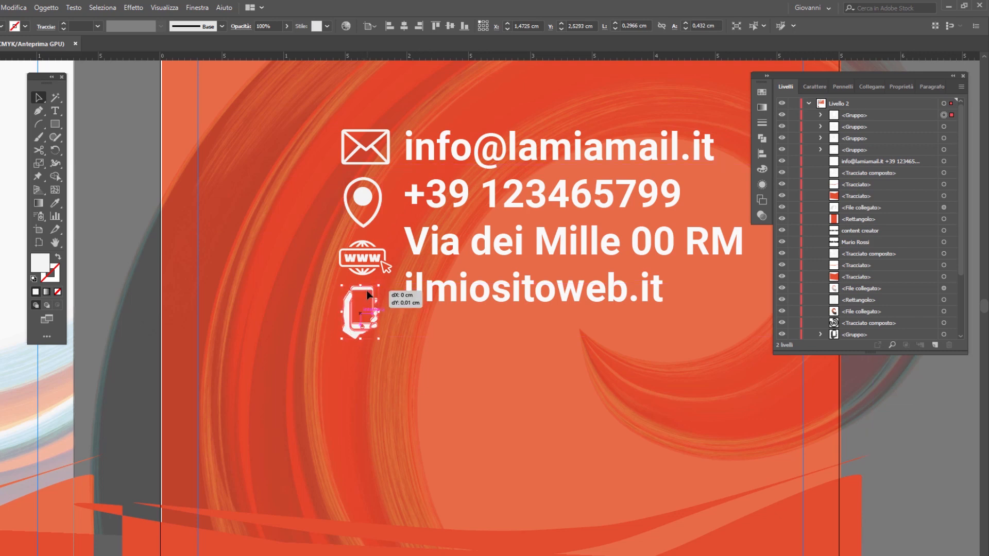
Step: Increase the leading of the contact text so its four lines match the spacing of the icons
click(462, 151)
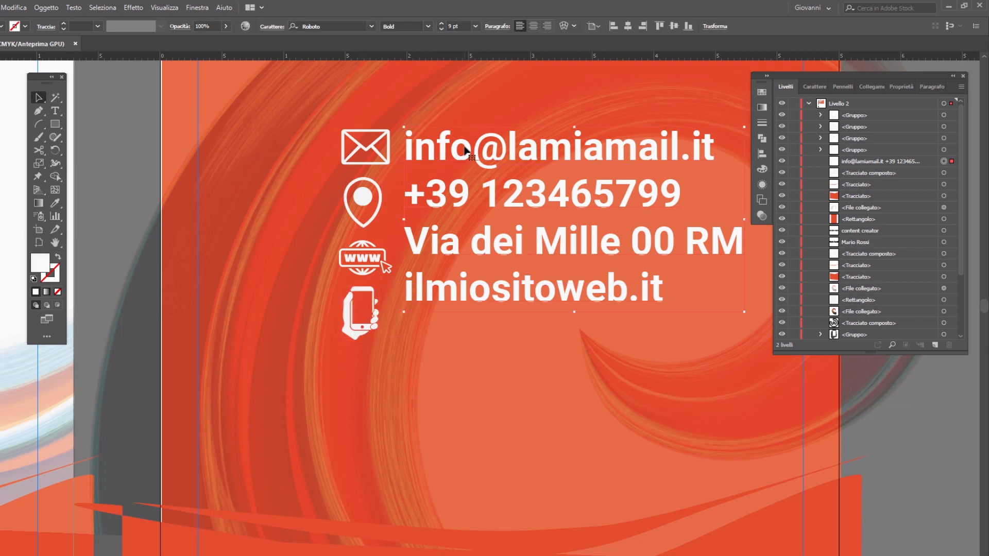
click(272, 27)
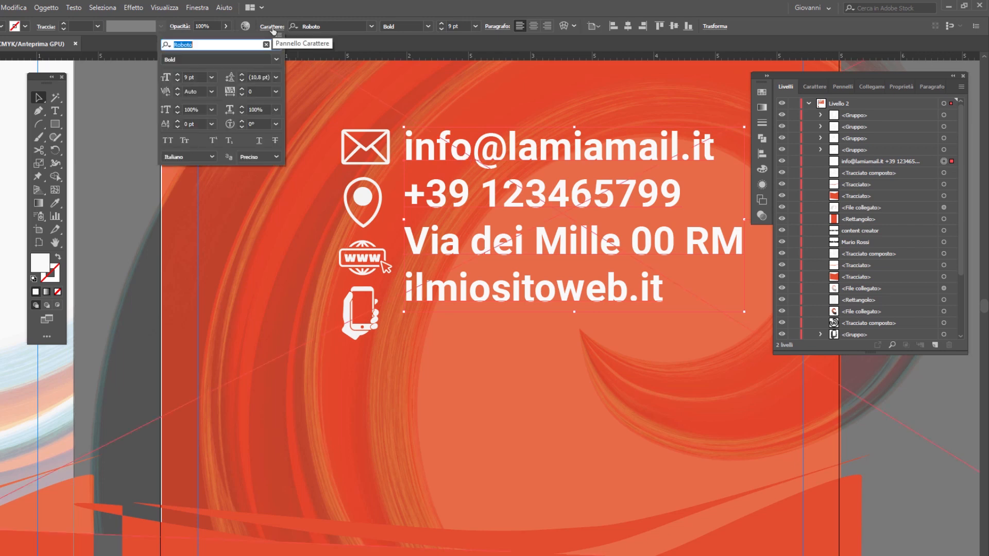
click(241, 76)
click(242, 75)
click(241, 75)
click(241, 75)
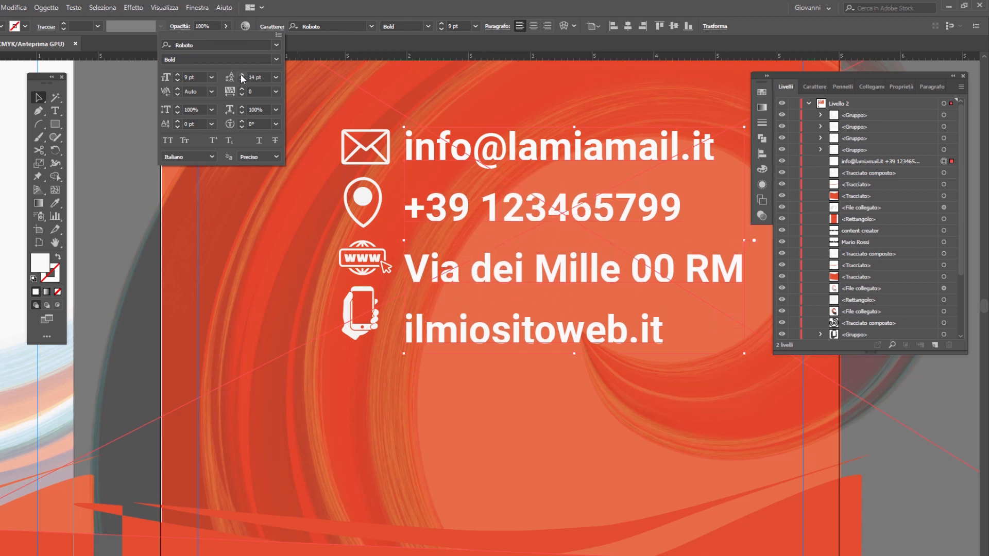
click(243, 80)
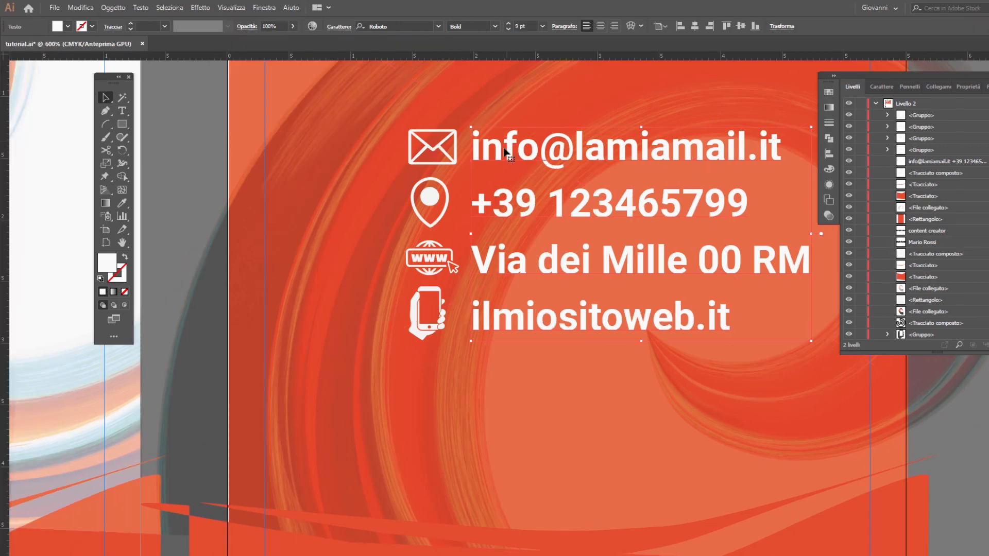
Step: Group the contact text together with its four icons
shift+click(437, 149)
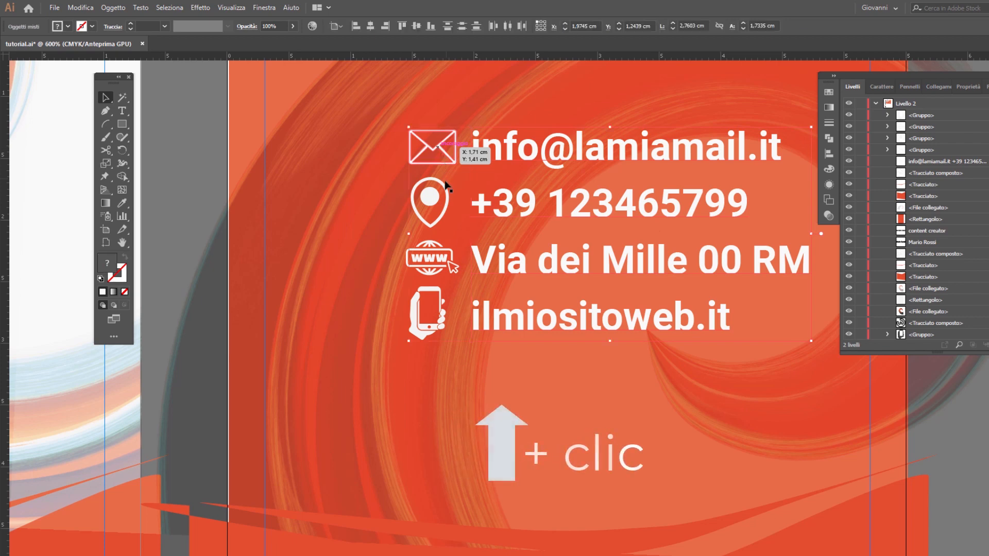
shift+click(429, 257)
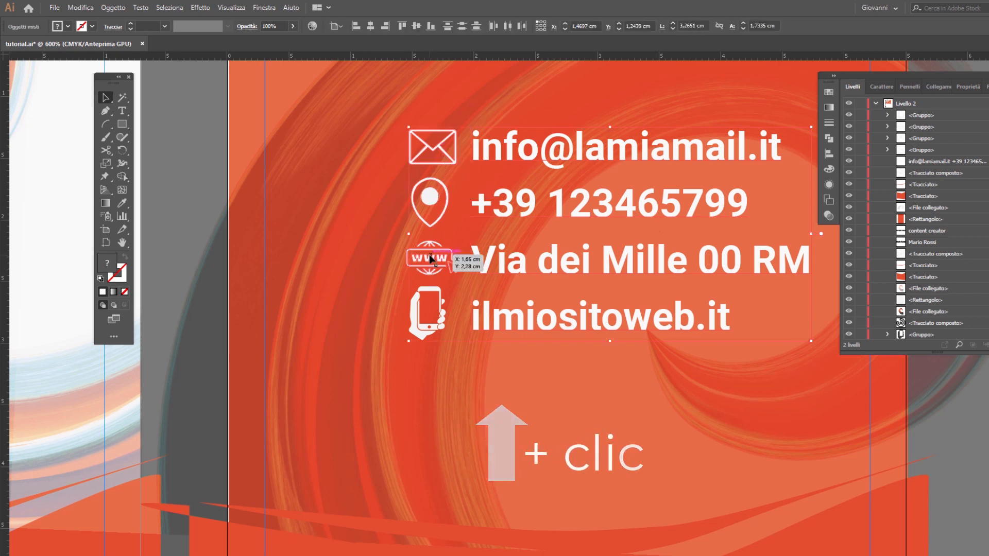
shift+click(434, 294)
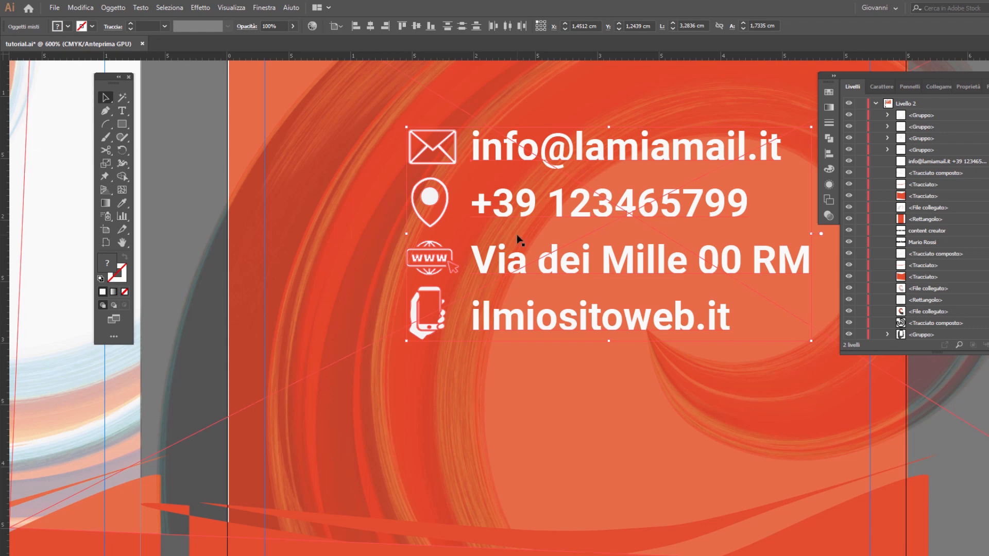
right_click(602, 209)
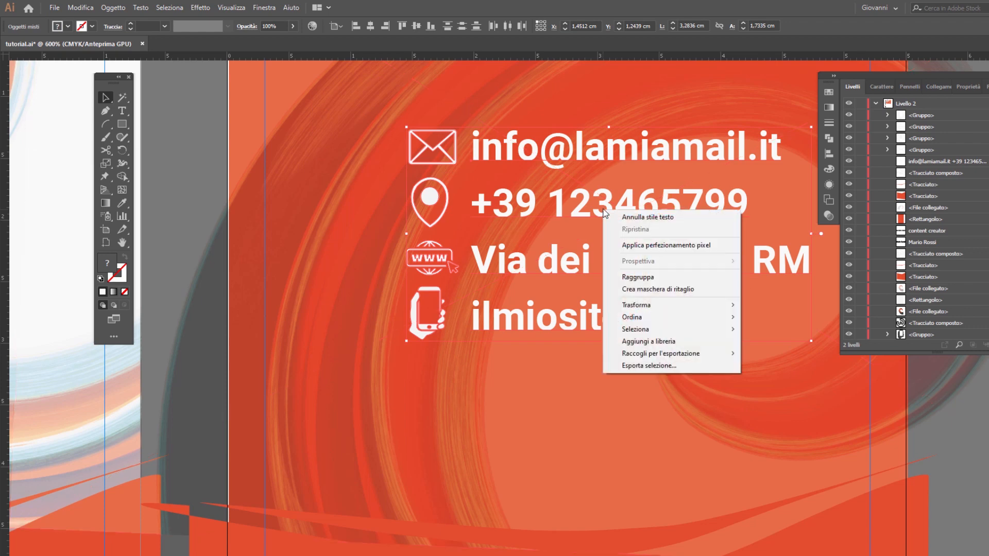
click(646, 278)
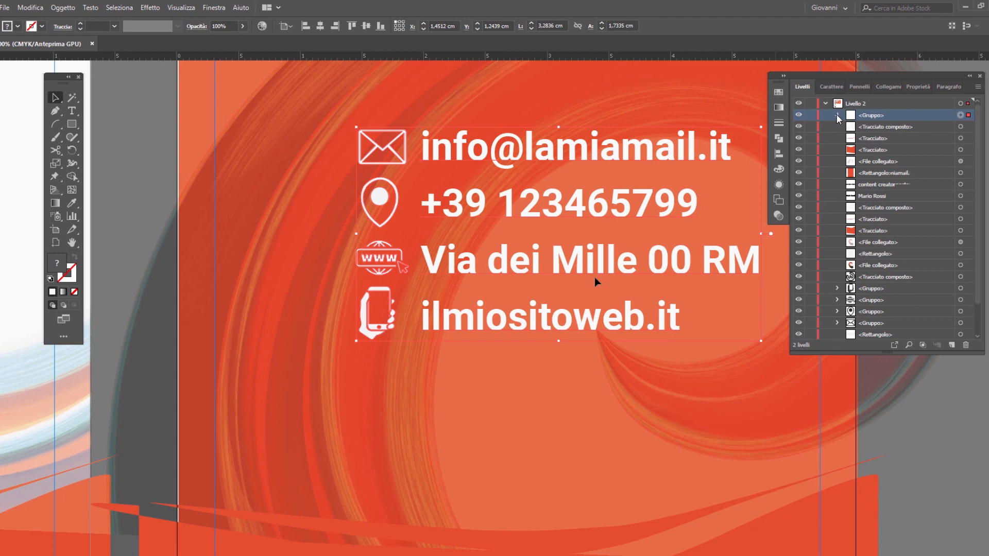
click(837, 115)
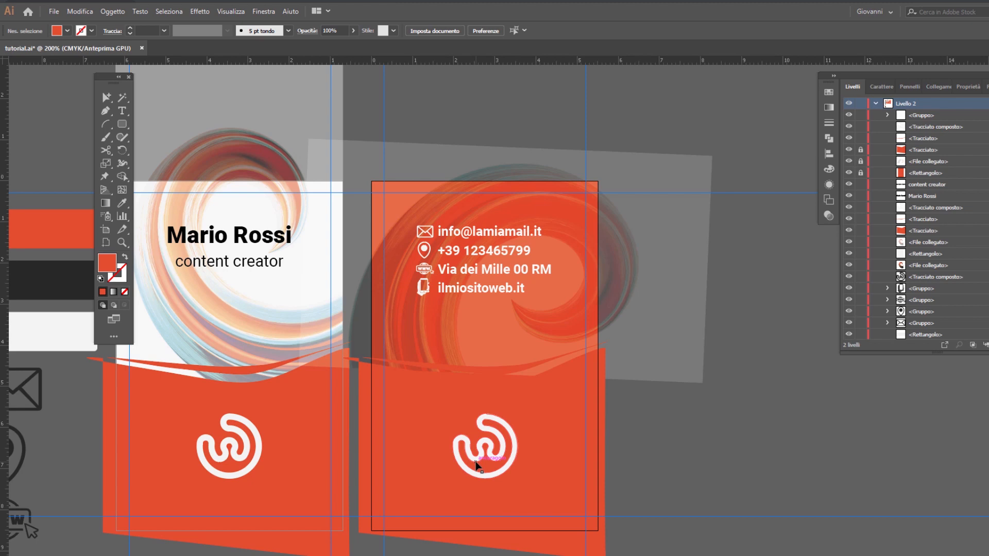
Step: Place a vertical guide near the middle of the second artboard, at about X 2,79 cm
click(483, 274)
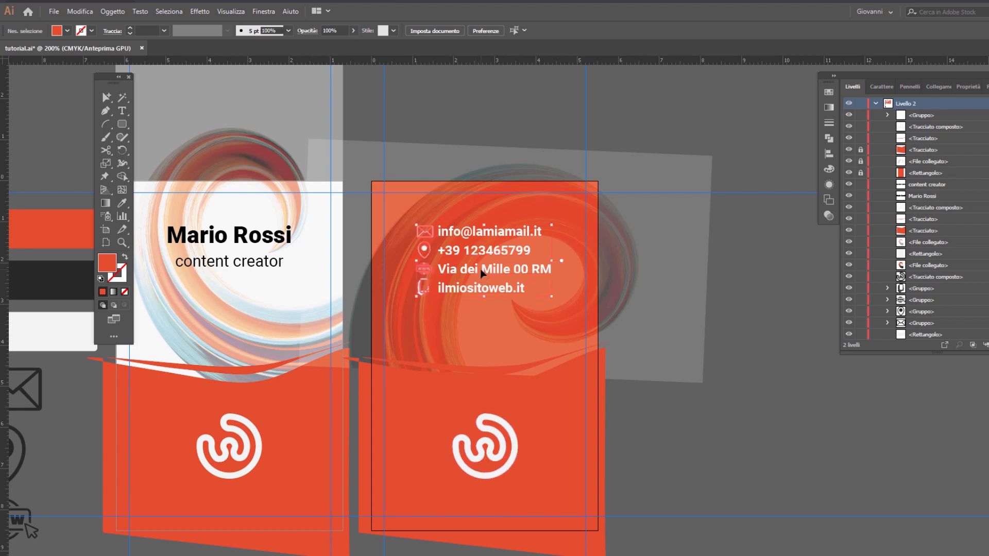
click(565, 331)
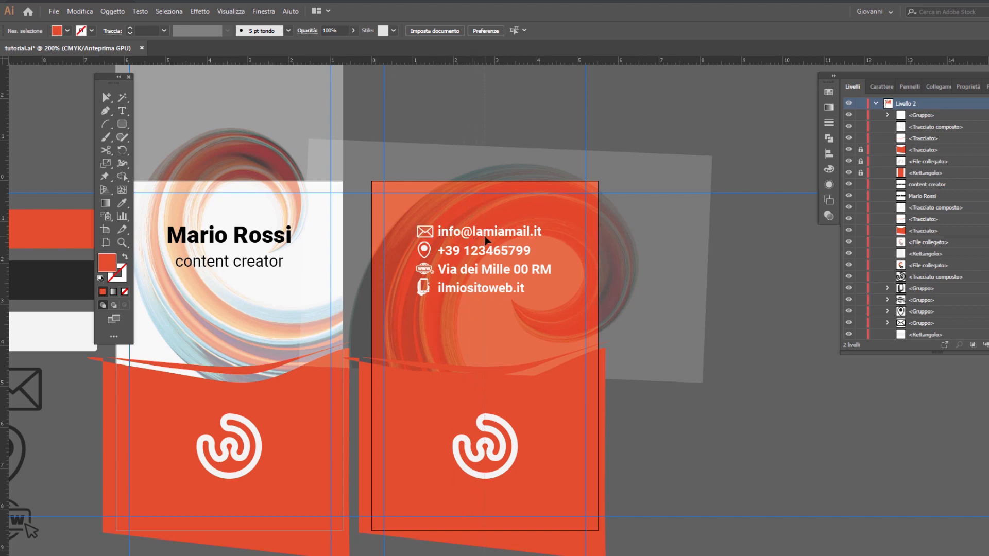
drag(486, 236, 486, 236)
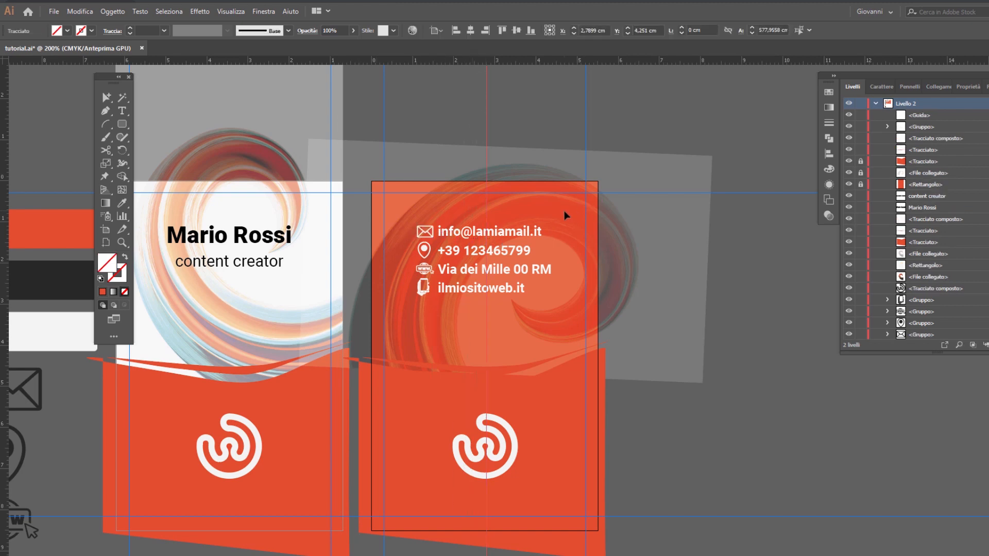
Step: Unlock the second artboard's wavy shape, linked image and background rectangle, and centre the vertical guide at X 2,75 cm
click(568, 213)
drag(862, 184, 864, 161)
click(943, 183)
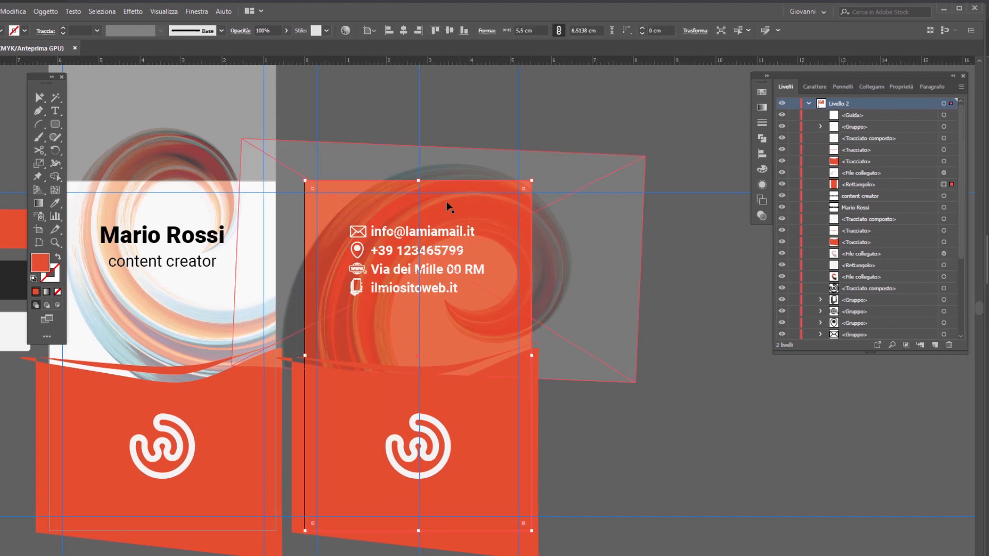
click(418, 97)
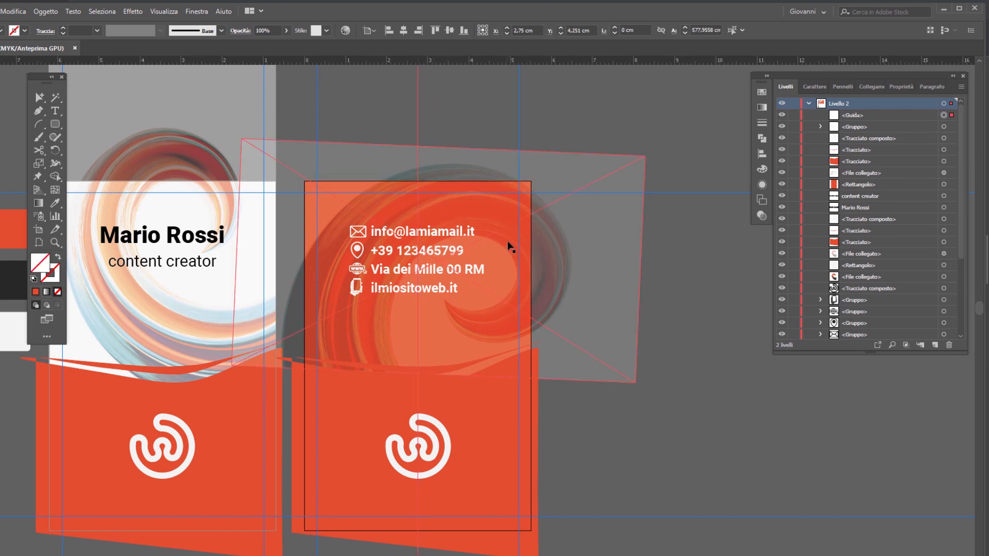
Step: Centre the group of contact text and icons on the second artboard's vertical guide
click(449, 267)
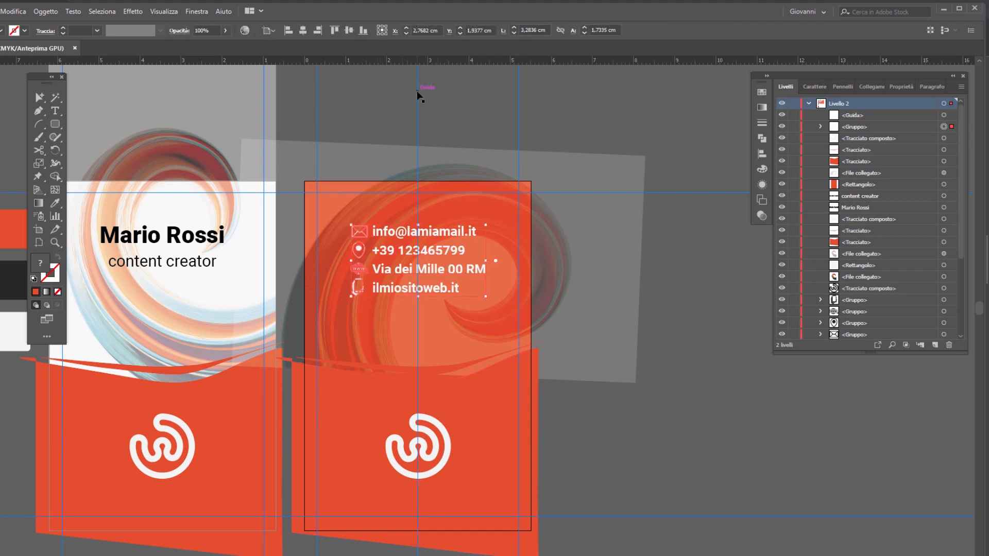
Step: Recolour the second card's large wavy shape and the thin wave above it with the off-white sampled from the palette swatch
click(488, 407)
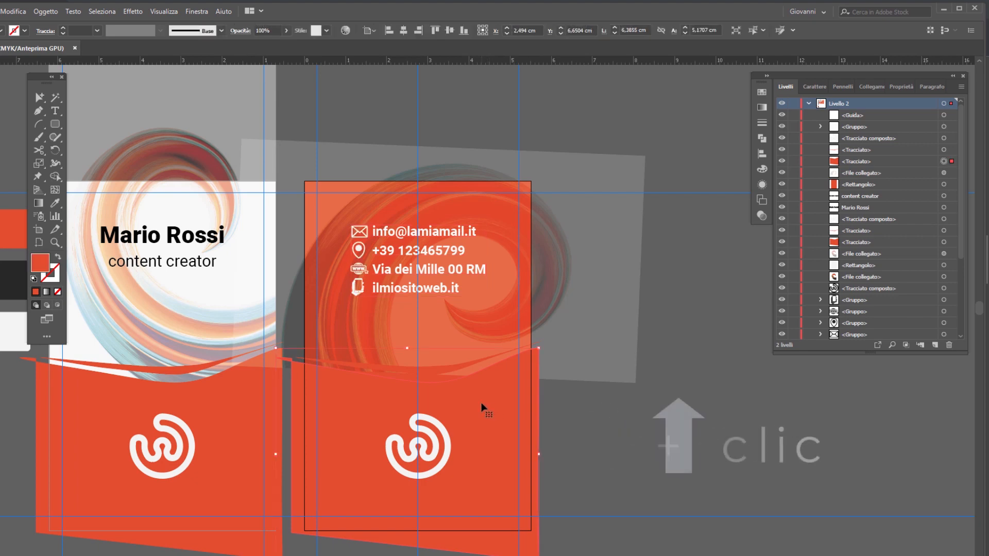
shift+click(445, 375)
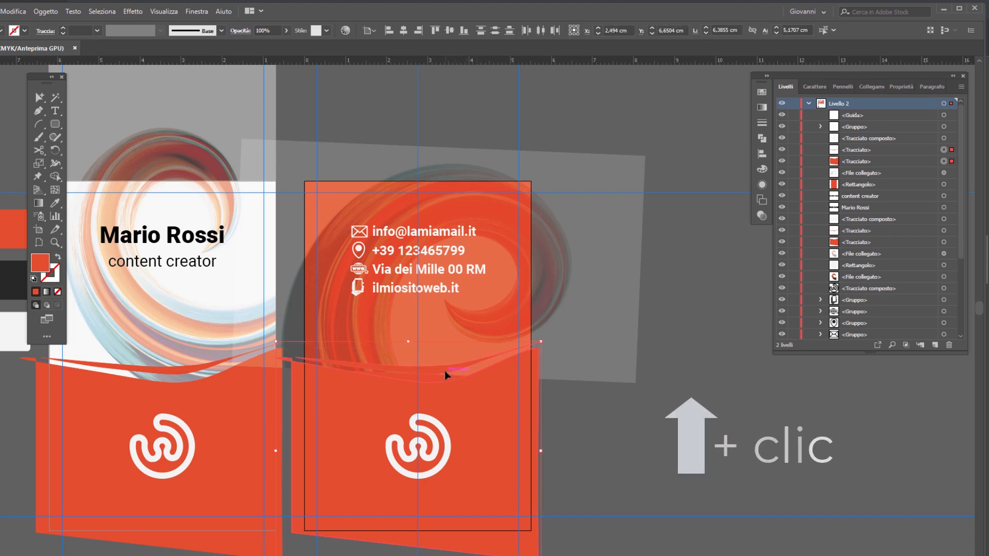
click(54, 204)
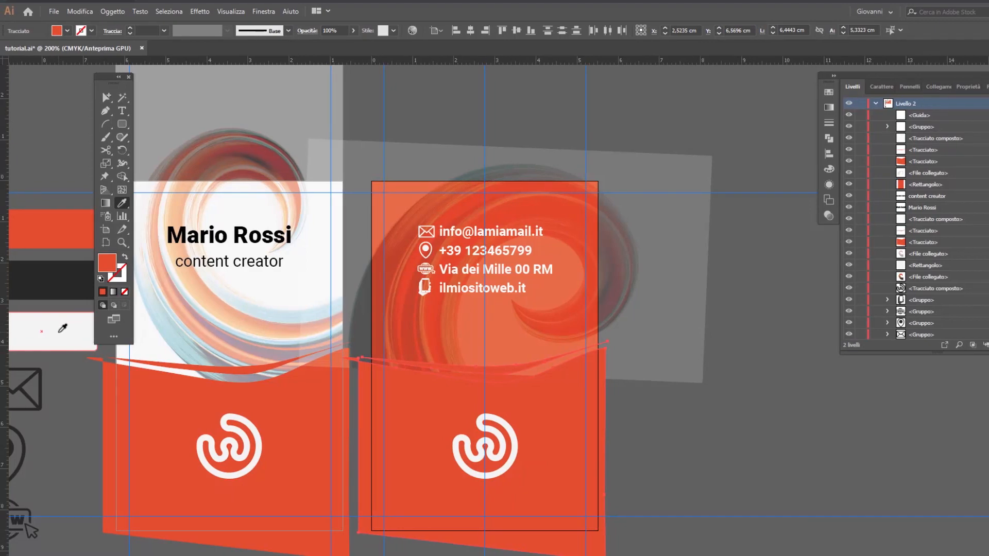
click(59, 331)
key(v)
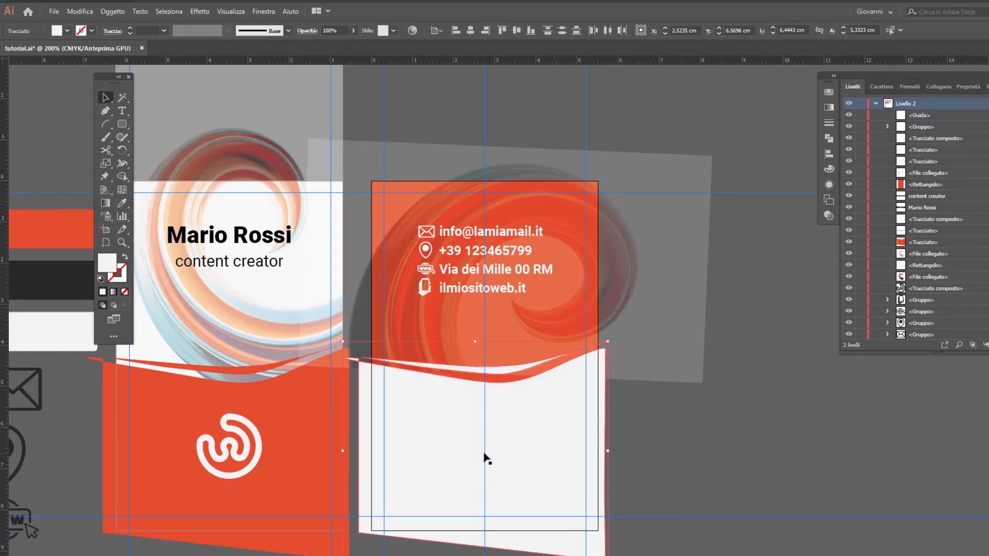
Step: Recolour the logo on the second card with the orange-red sampled from the palette swatch
click(482, 456)
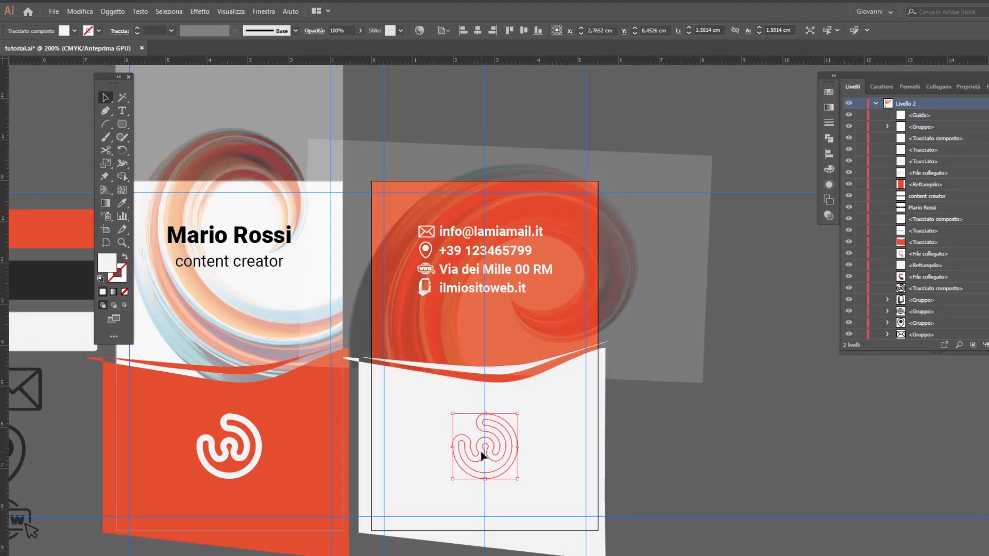
click(126, 203)
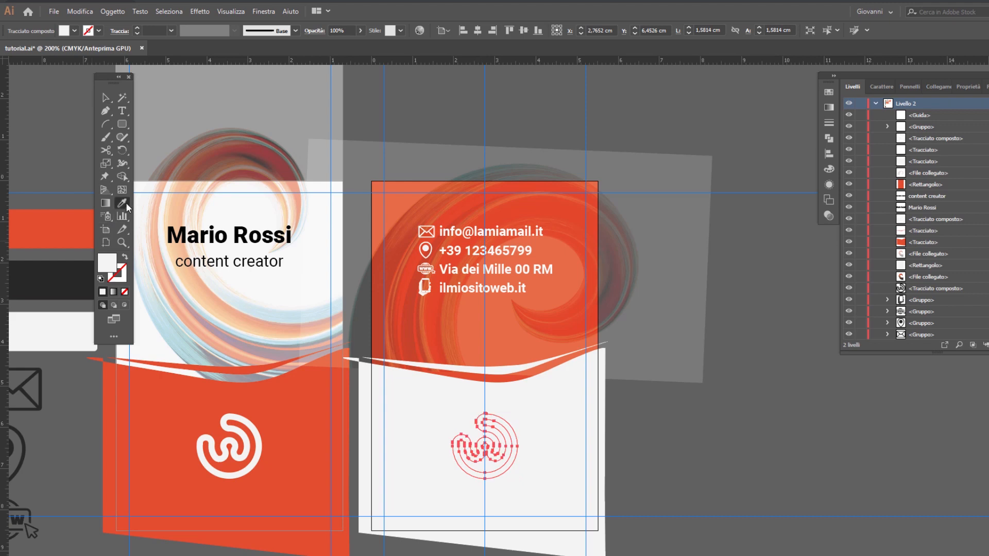
click(55, 225)
key(v)
click(746, 455)
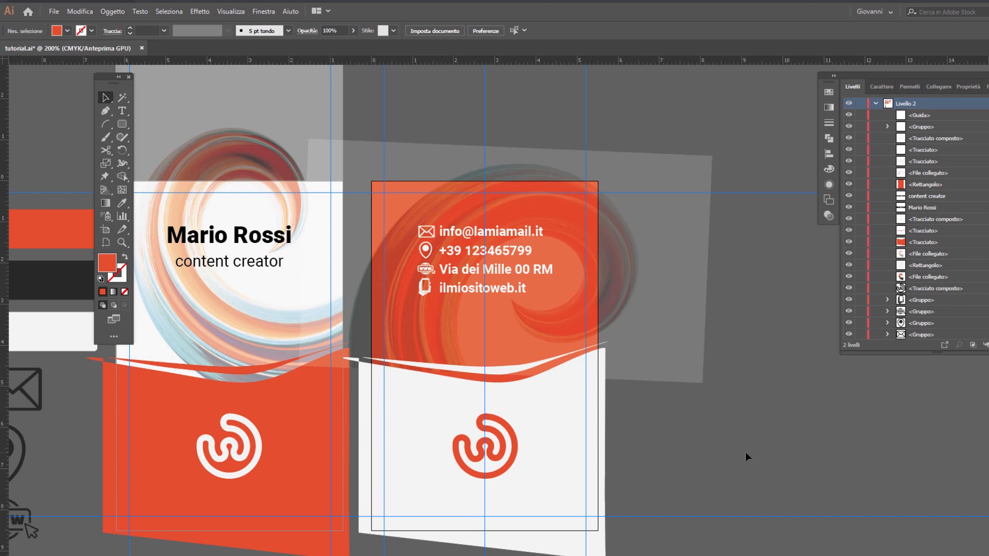
Step: Duplicate the first card's name and job title text objects in the layer list and hide the original pair
key(space)
drag(680, 448, 821, 384)
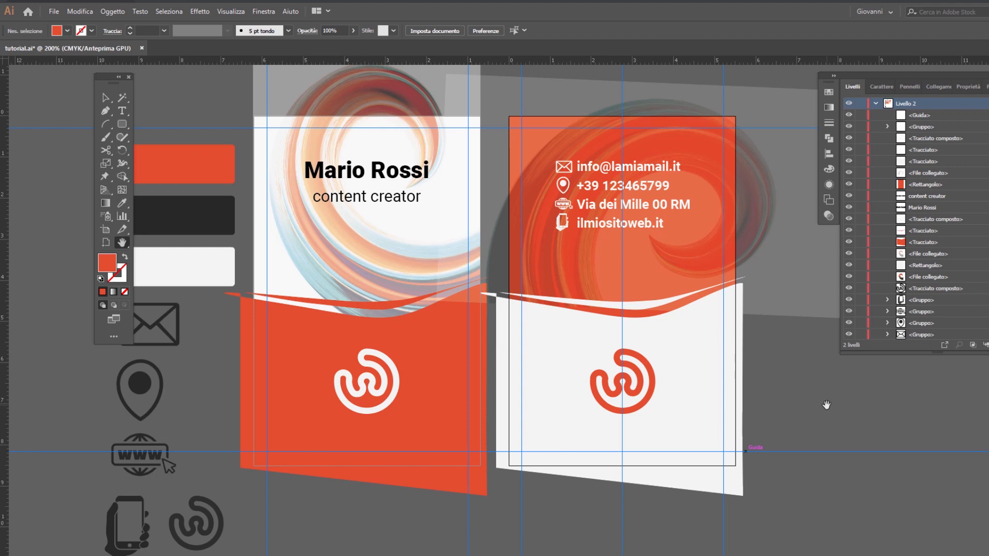
key(v)
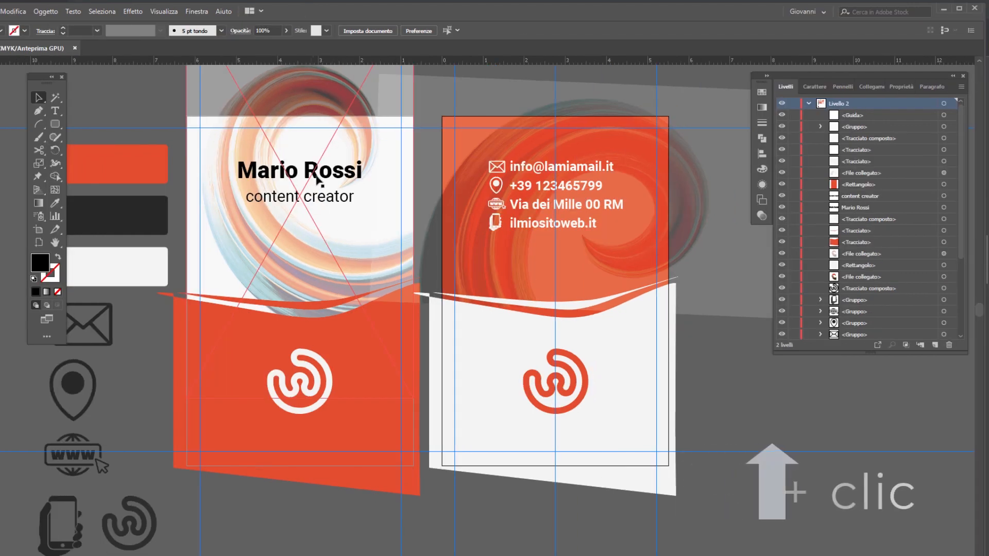
shift+click(388, 175)
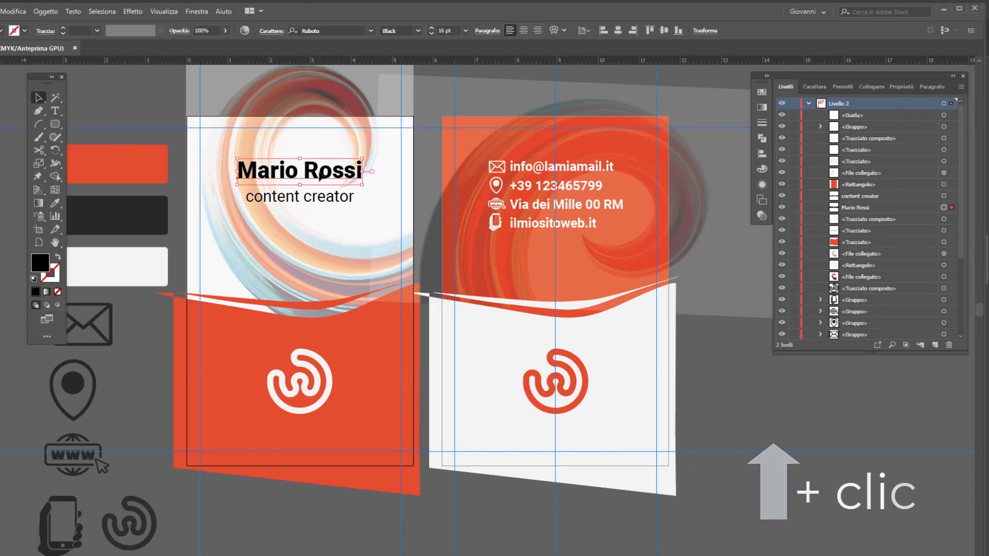
shift+click(323, 200)
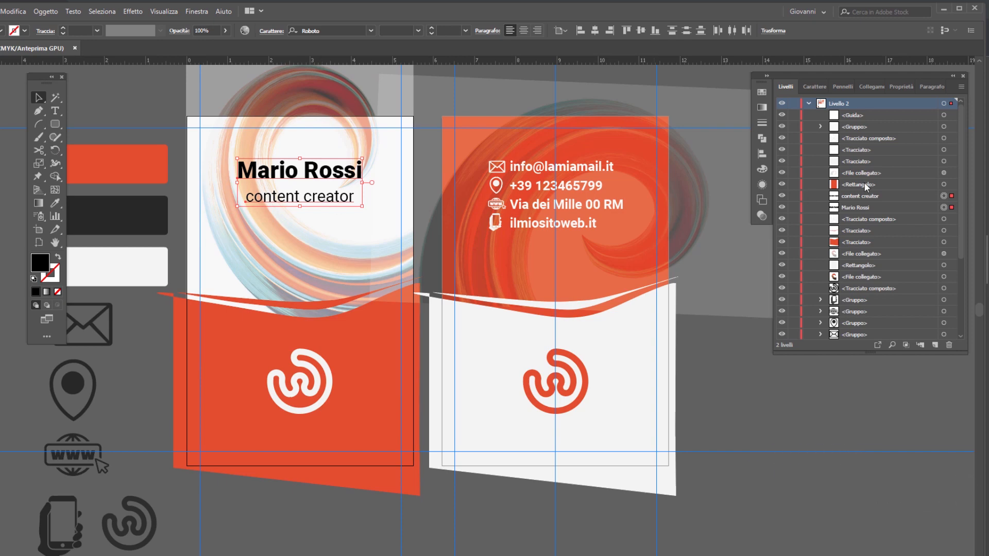
click(864, 197)
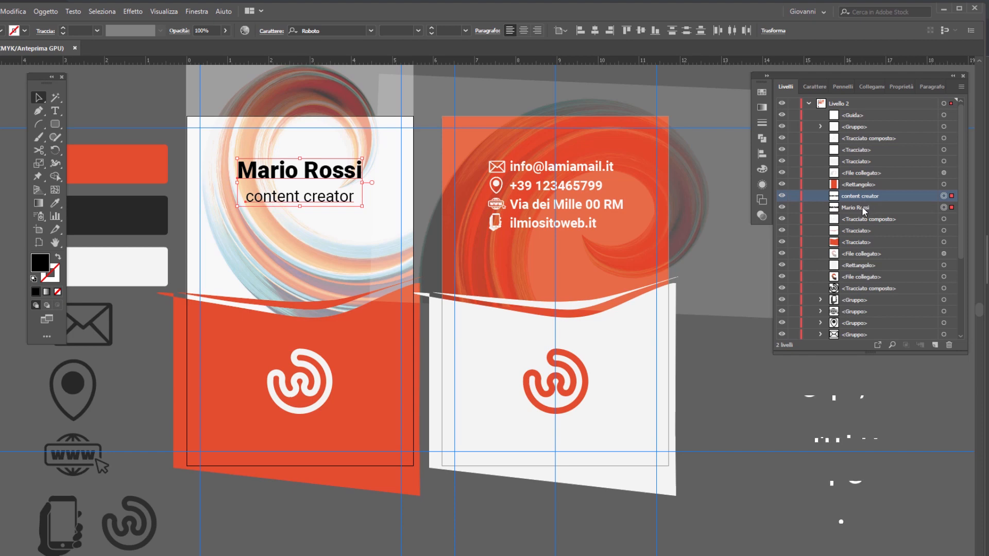
ctrl+click(863, 206)
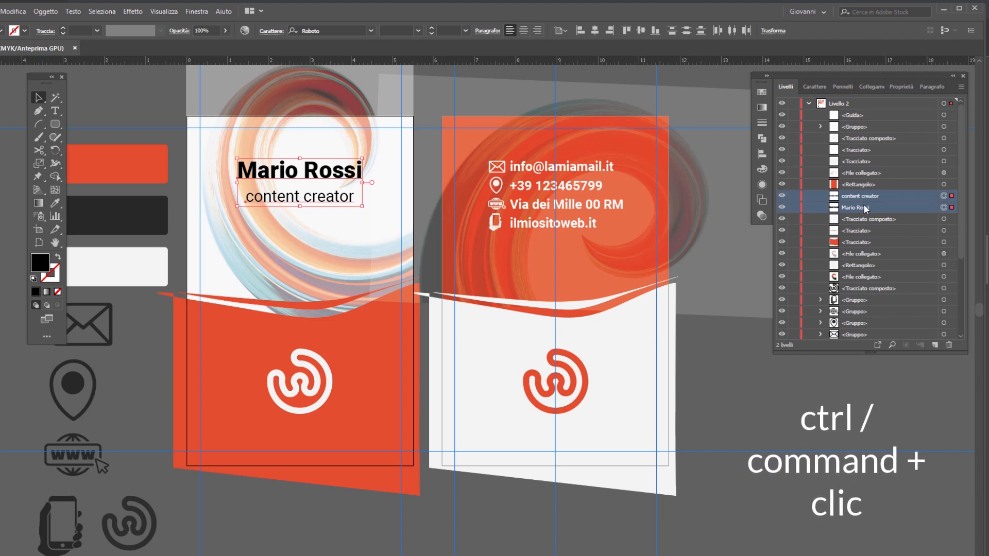
drag(866, 209, 936, 345)
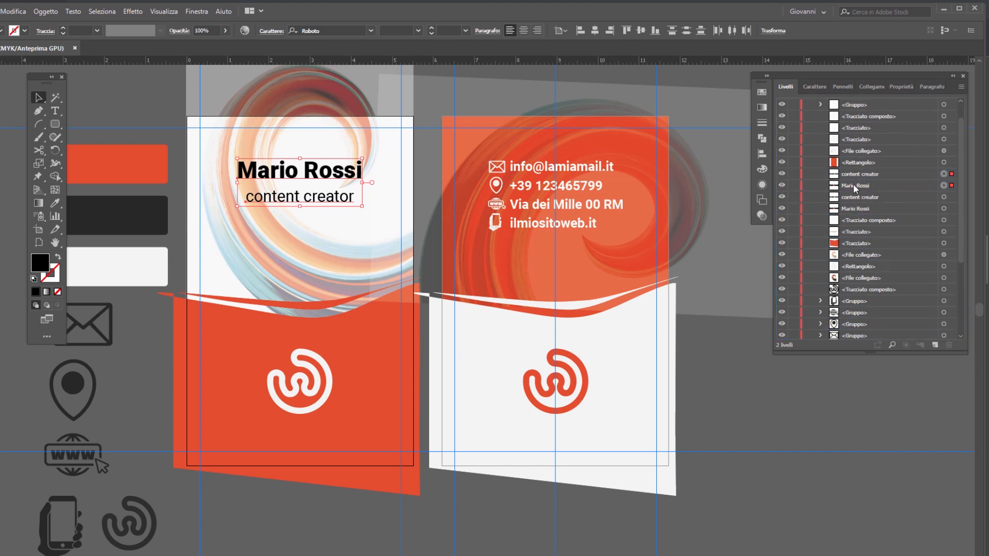
click(781, 197)
click(782, 212)
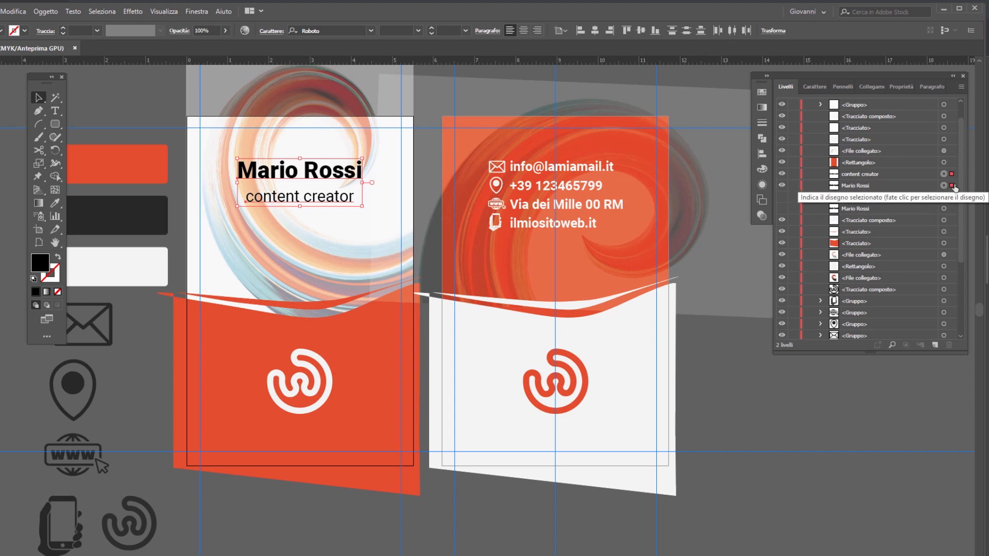
Step: Expand the visible name and job title copies into outlines, with Oggetto and Riempimento enabled
click(52, 12)
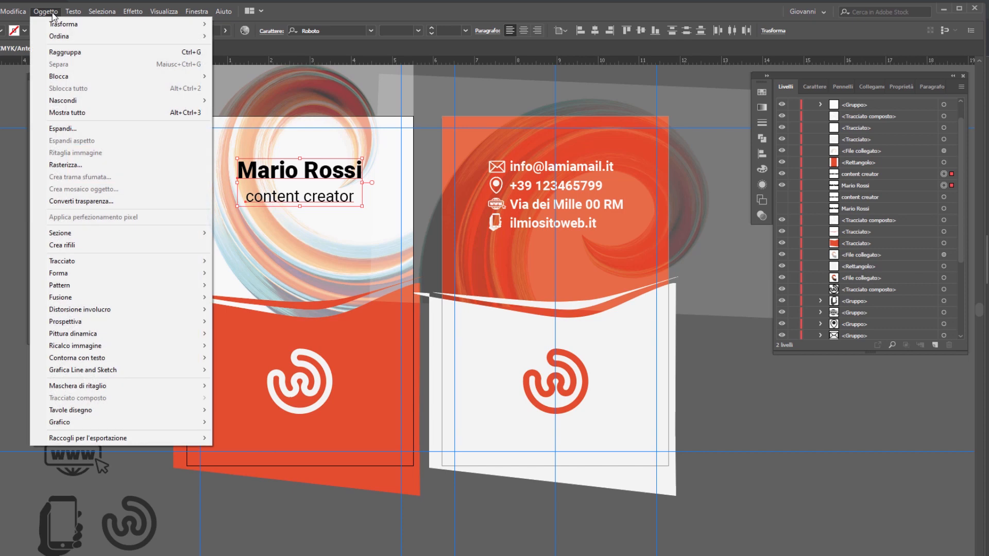
click(88, 132)
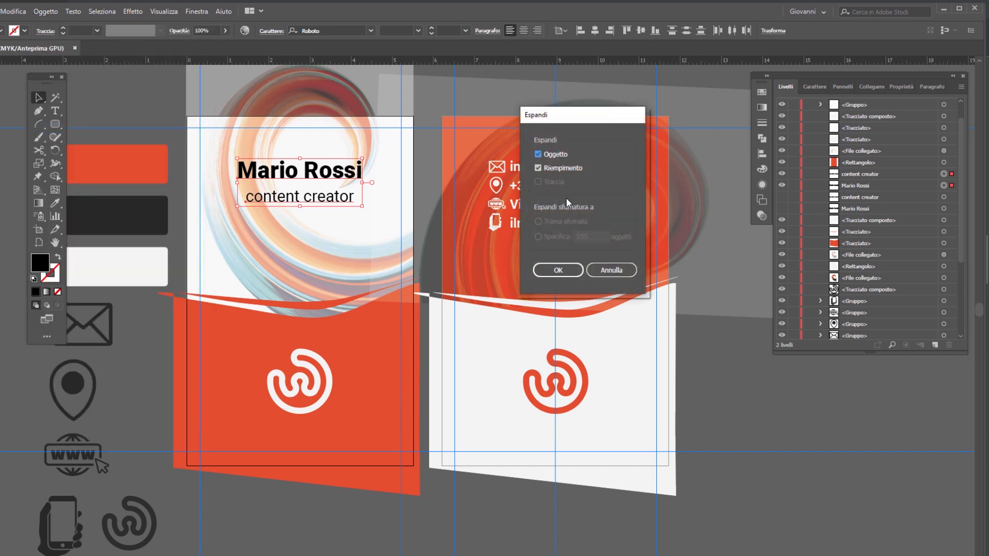
click(559, 270)
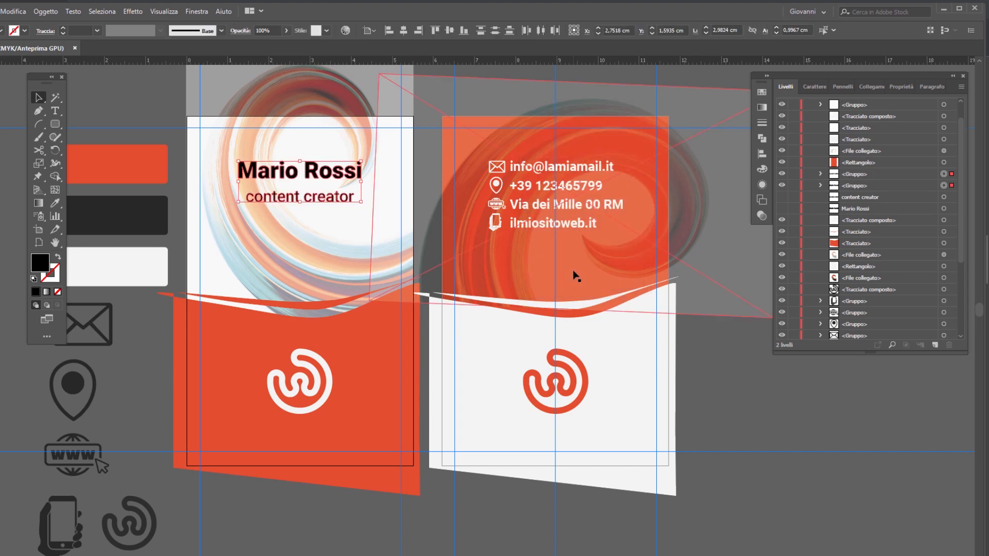
drag(323, 201, 319, 177)
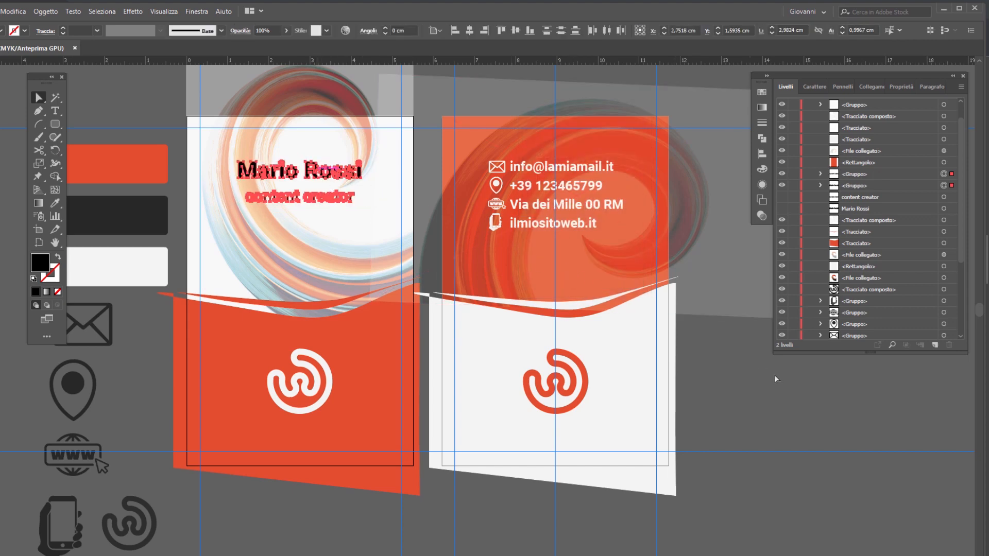
click(802, 405)
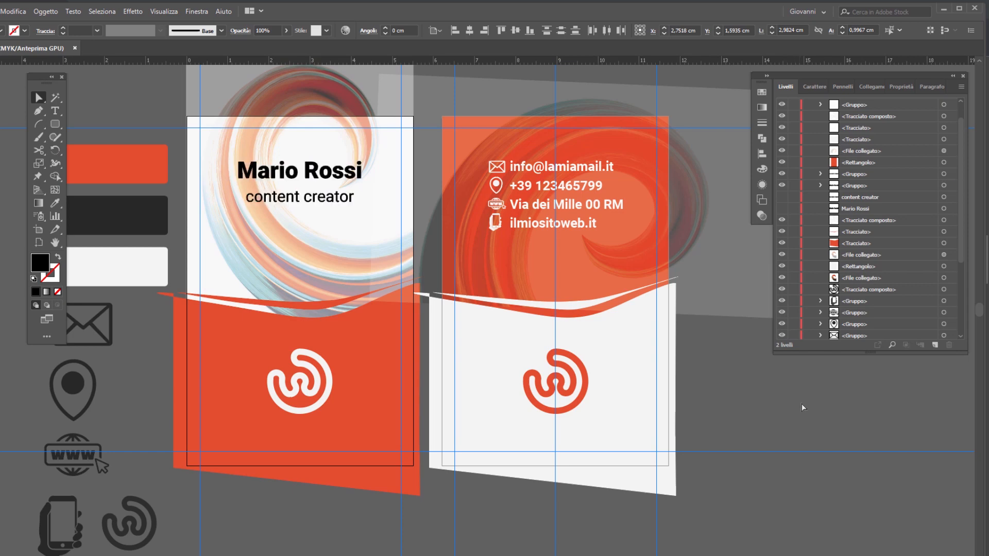
Step: Duplicate the contact text object inside its group on the second card and hide the original
click(579, 173)
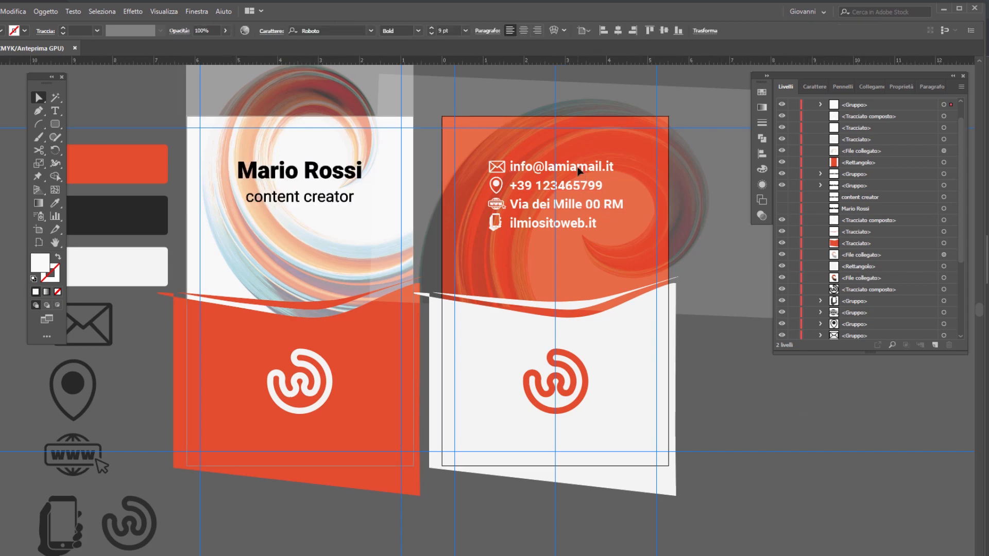
scroll(845, 148, up, 1)
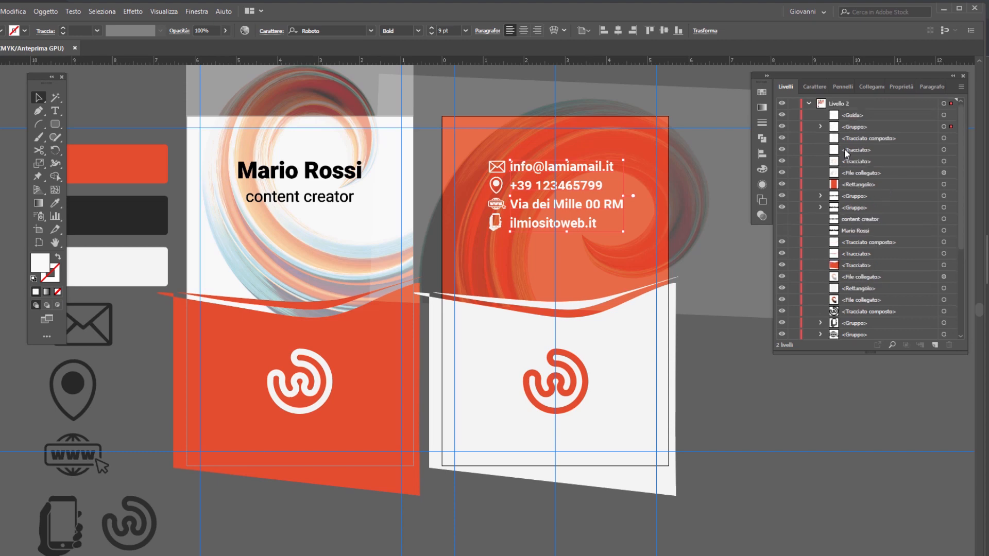
click(820, 127)
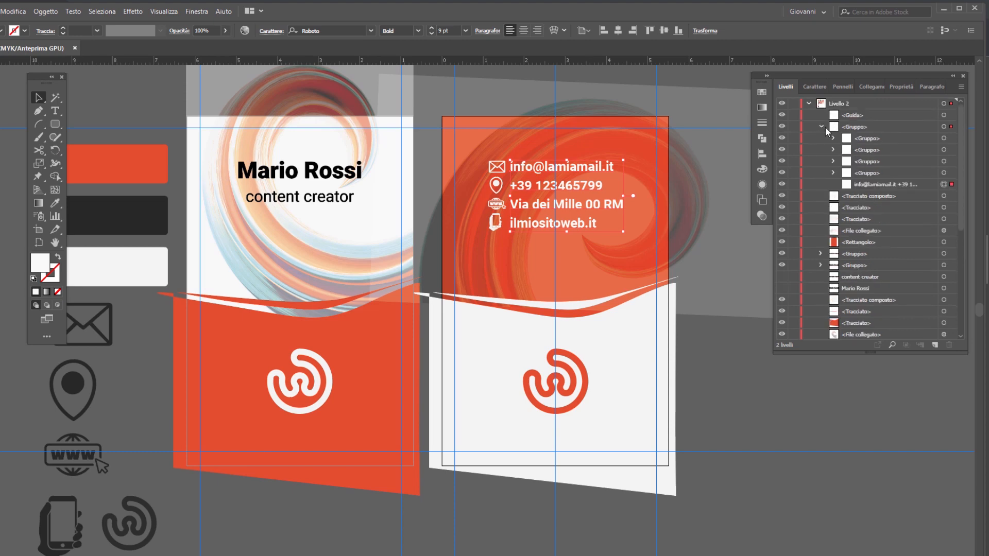
click(894, 183)
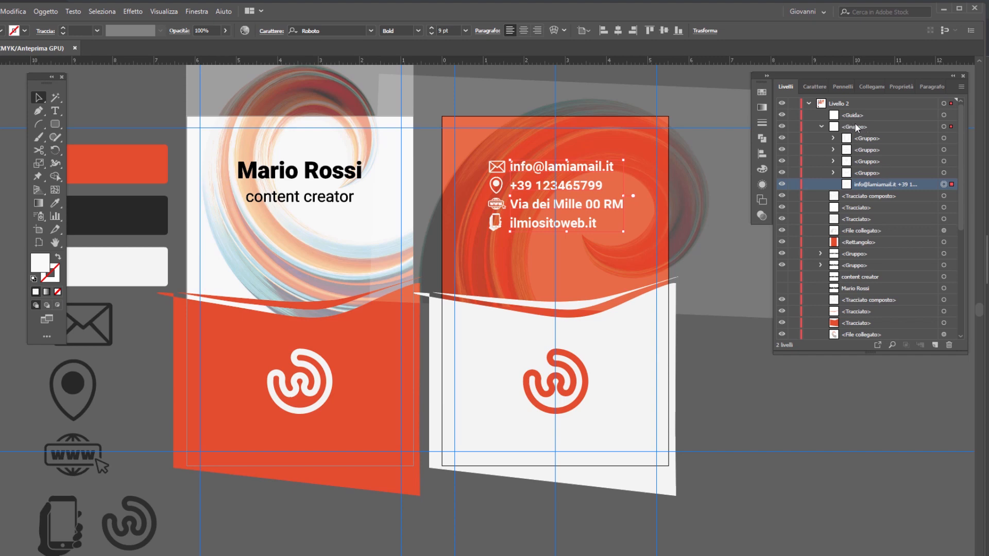
drag(882, 184, 934, 345)
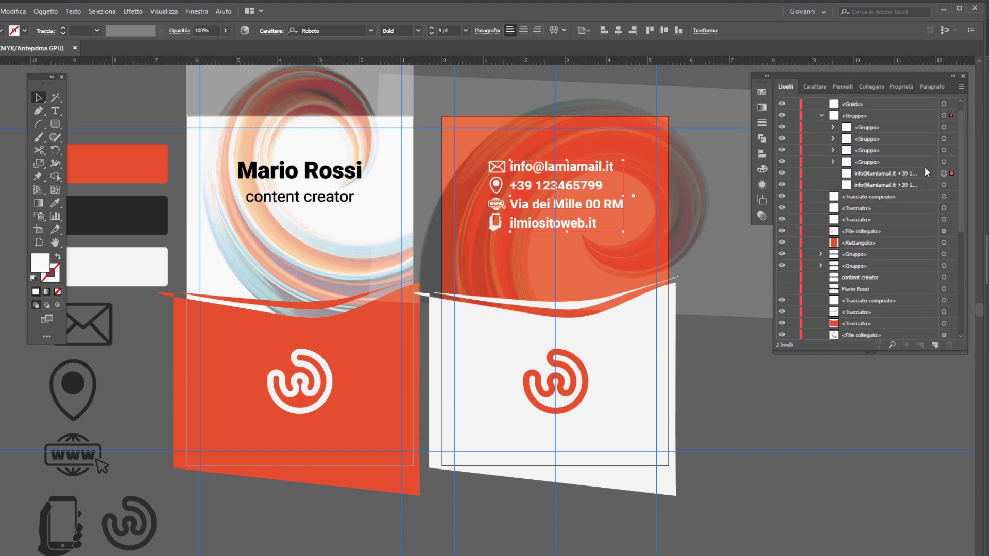
click(781, 184)
Step: Expand the visible copy of the contact text into outlines
click(879, 172)
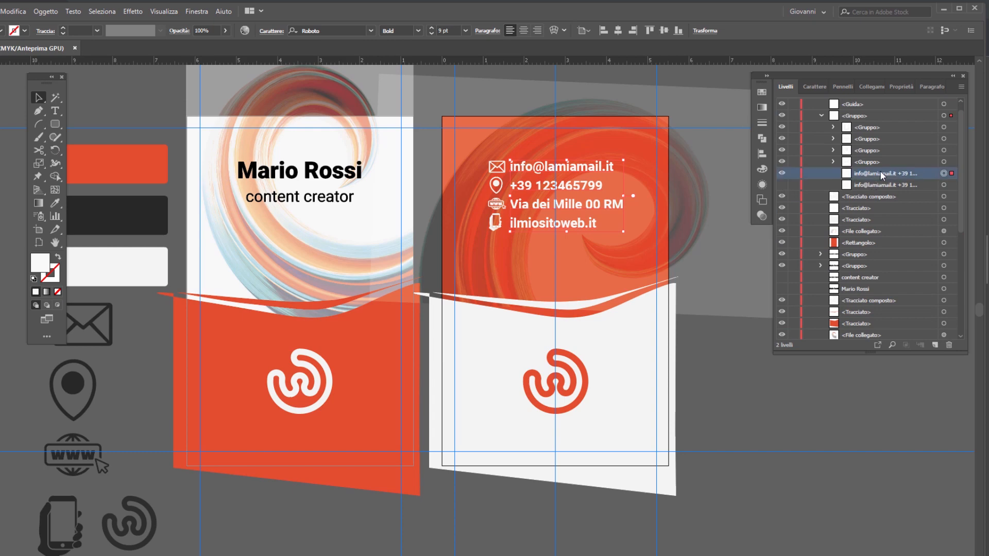
click(51, 12)
click(63, 128)
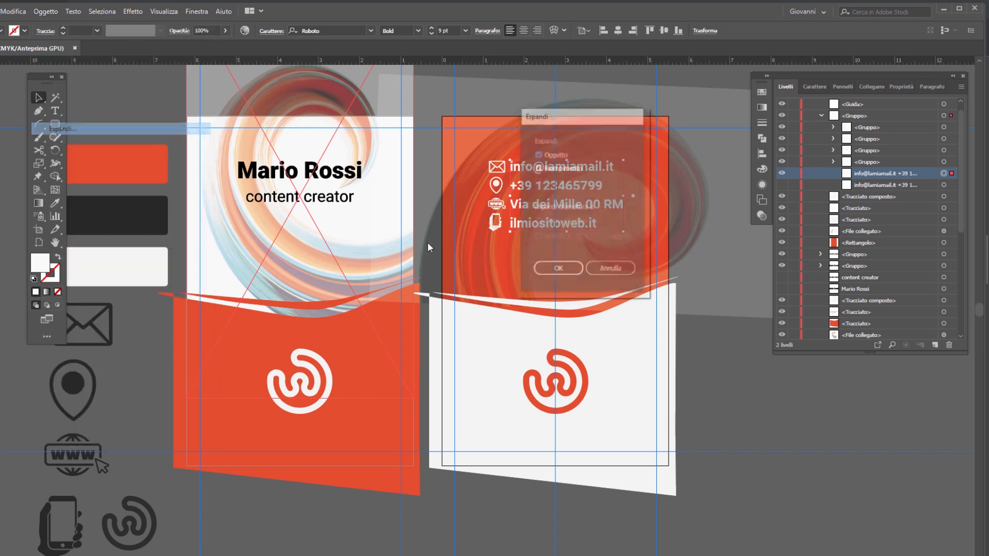
click(558, 270)
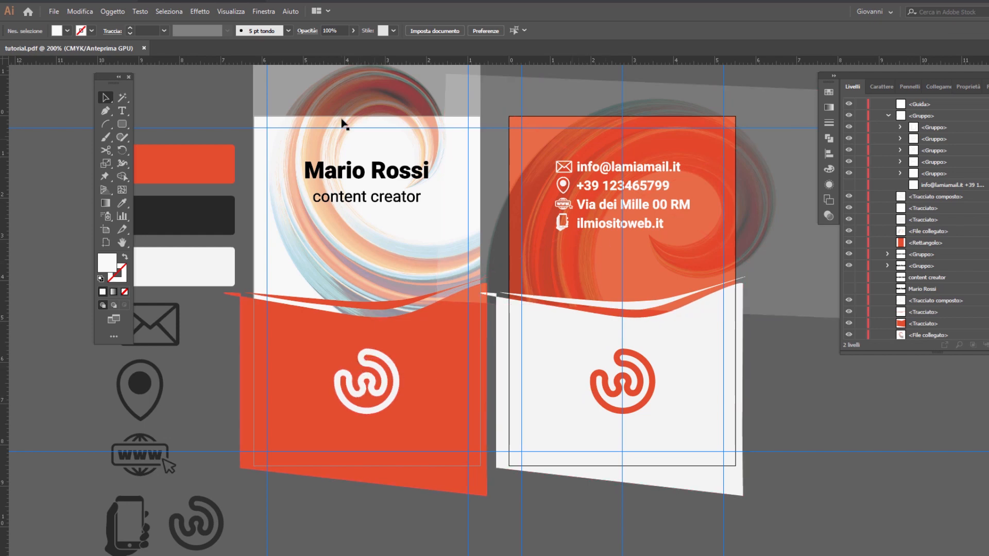
Step: Move the second artboard together with its artwork away from the first one, to X 11,95 cm
click(101, 229)
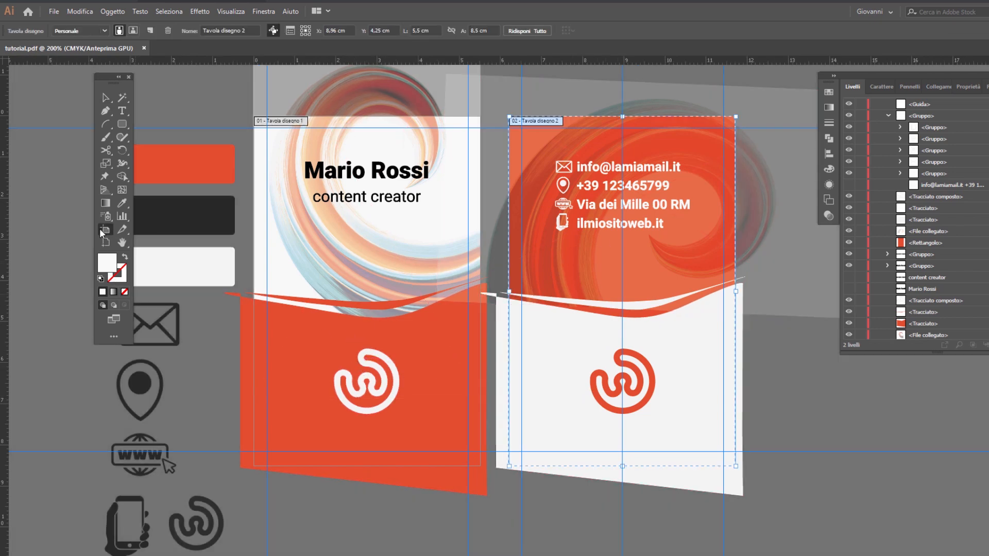
click(273, 30)
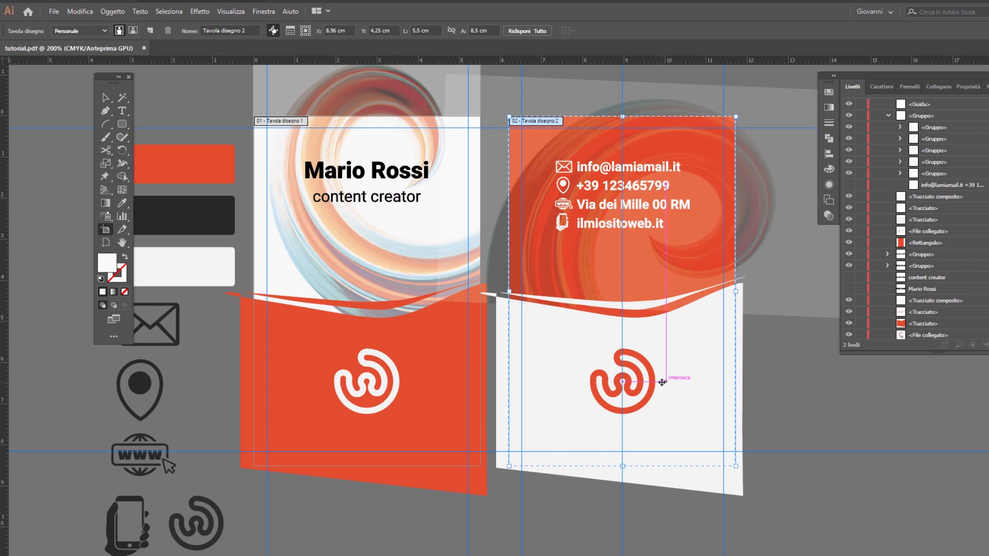
drag(708, 380, 837, 380)
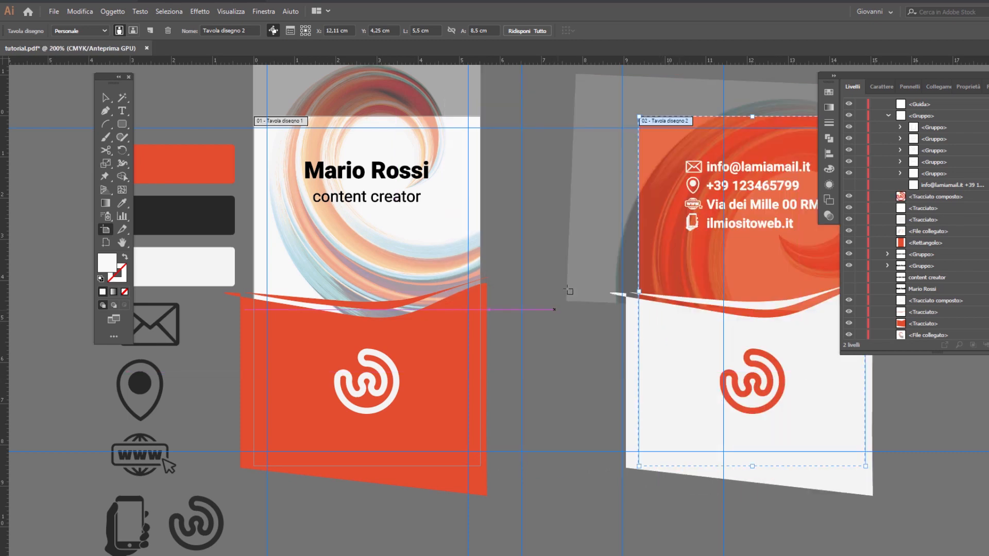
key(Left)
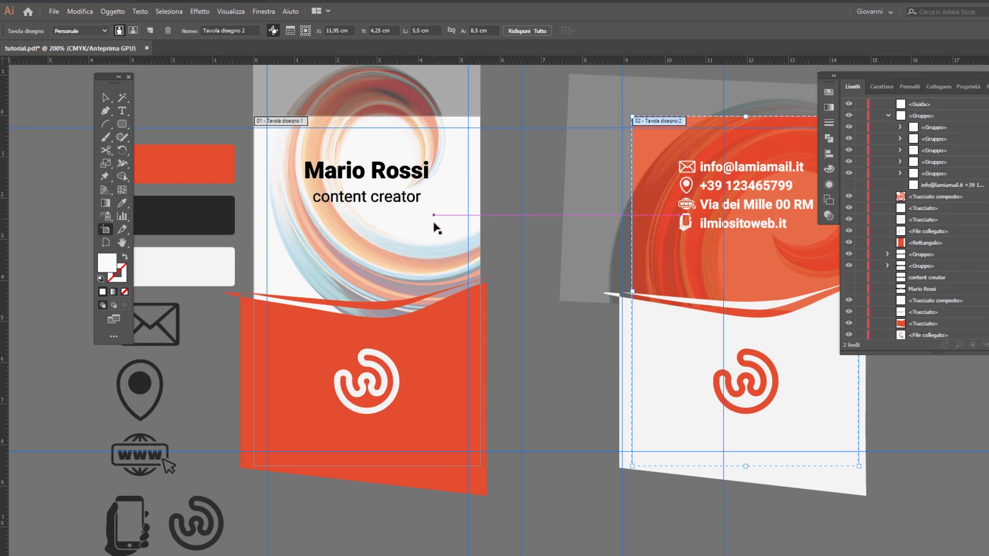
key(v)
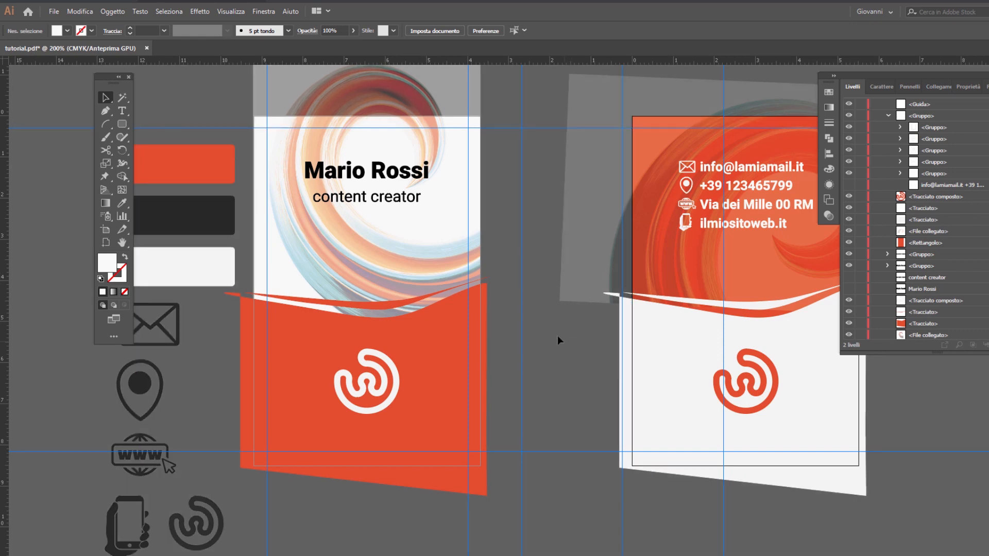
Step: Start saving the document under the name tutorial.pdf in the Adobe PDF format
click(53, 12)
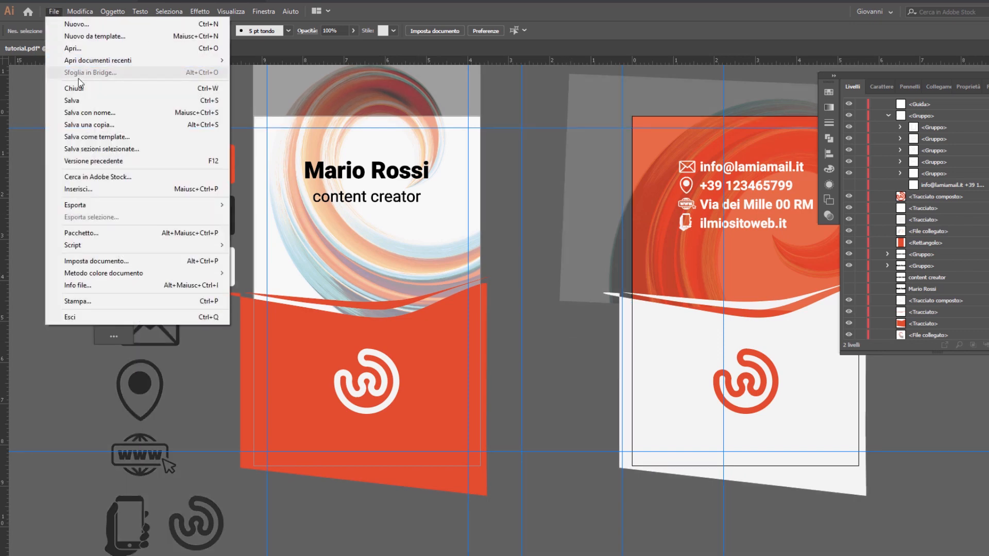
click(86, 111)
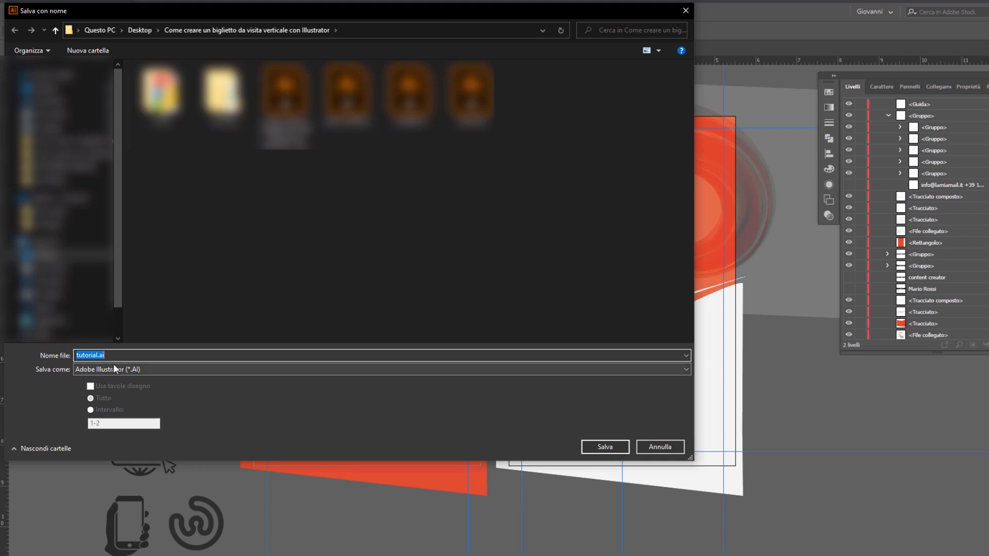
click(128, 369)
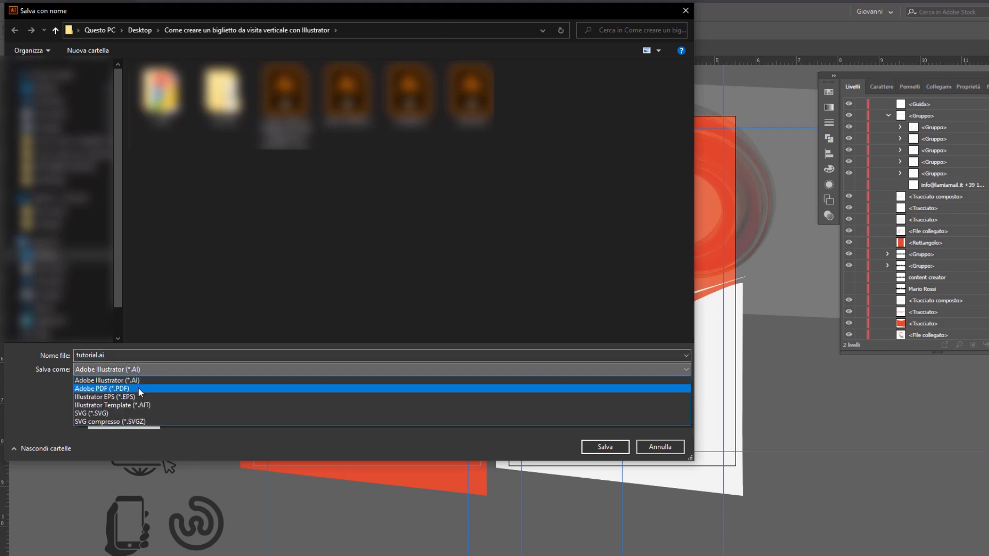
click(138, 388)
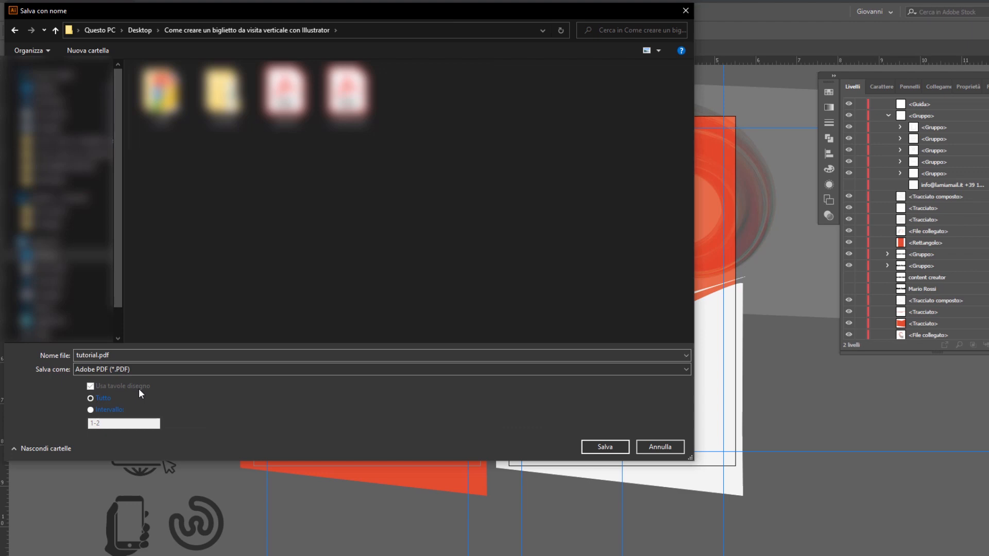
click(602, 448)
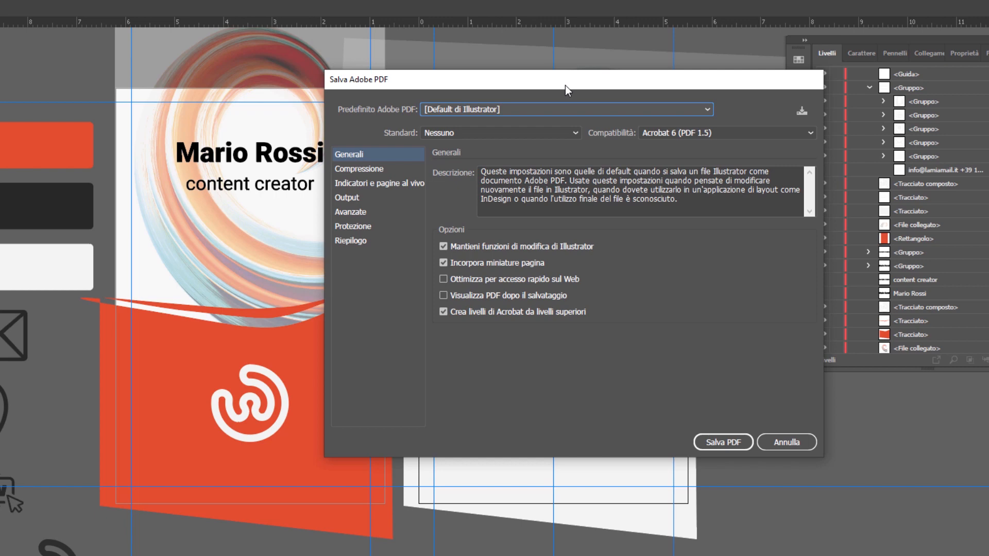
Step: Review the available PDF standards and compatibility versions, keeping Nessuno and Acrobat 6 (PDF 1.5)
click(473, 133)
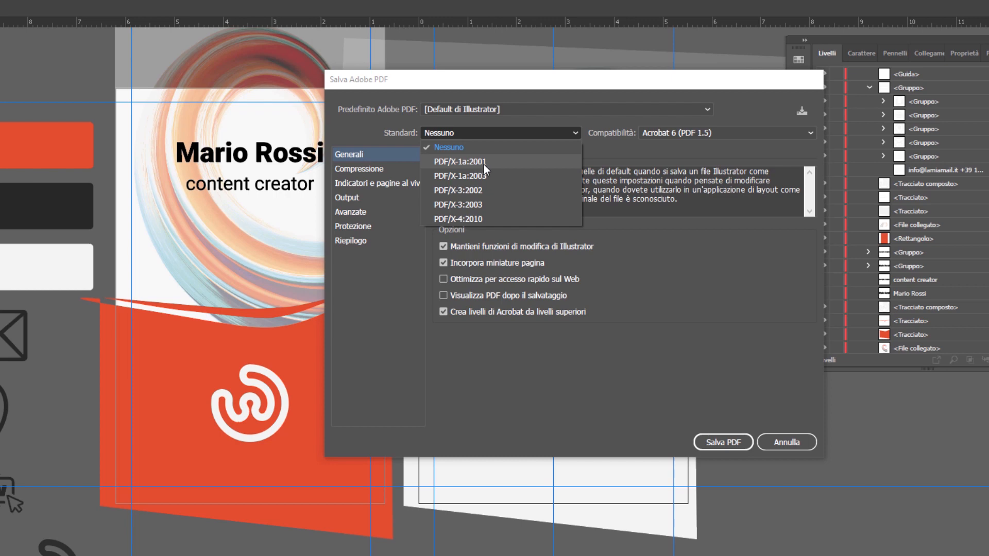
click(616, 147)
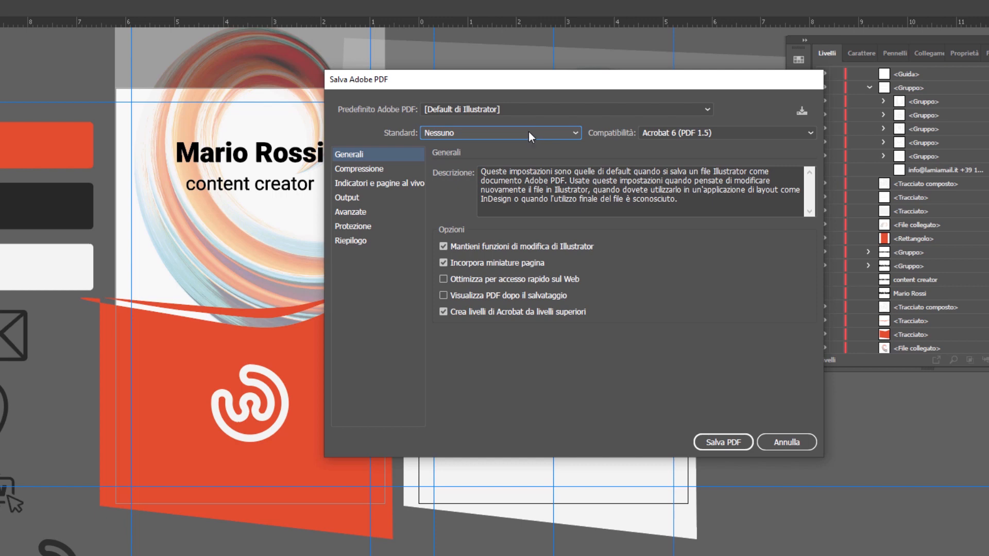
click(661, 135)
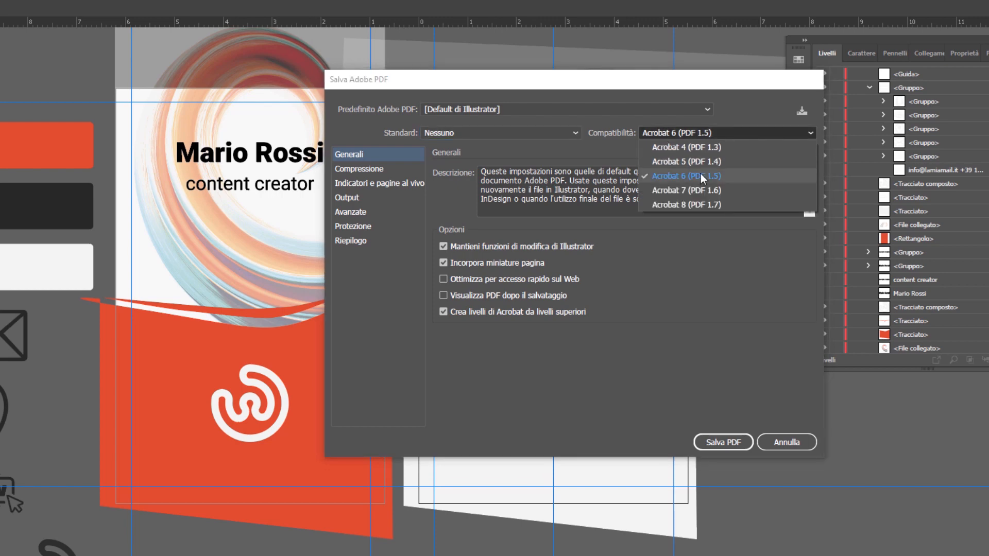
click(567, 85)
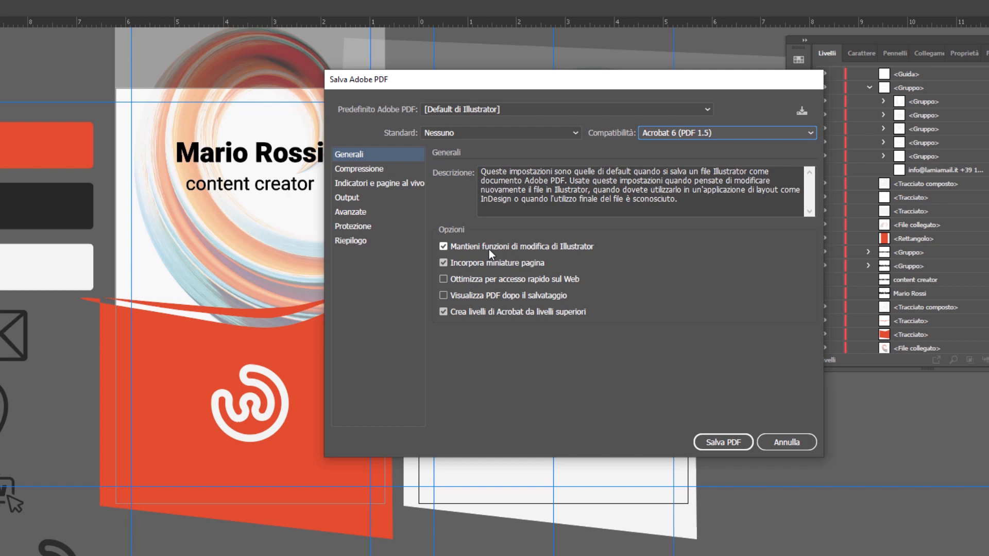
Step: Turn off Mantieni funzioni di modifica di Illustrator and Comprimi testo e grafica al tratto for the PDF
click(474, 249)
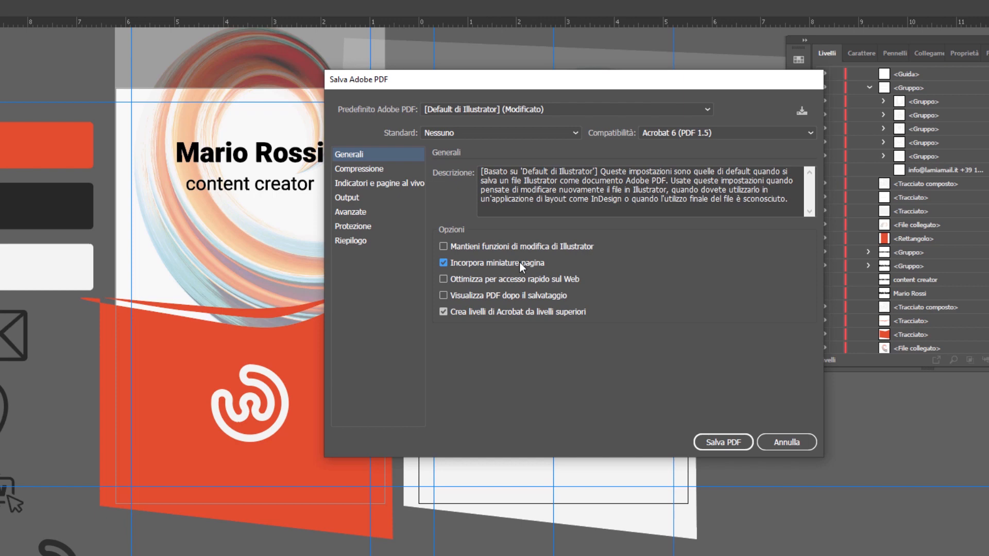
click(515, 281)
click(361, 170)
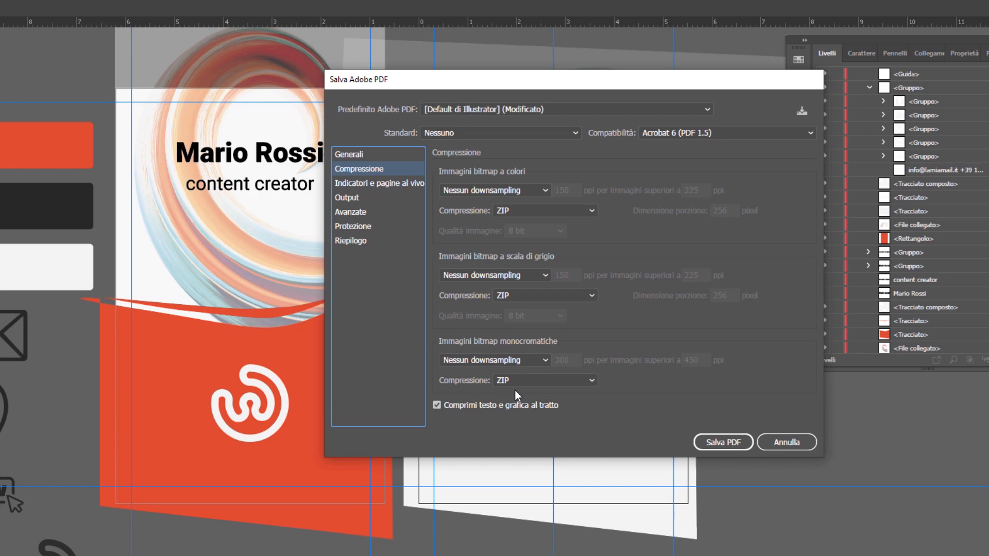
click(468, 407)
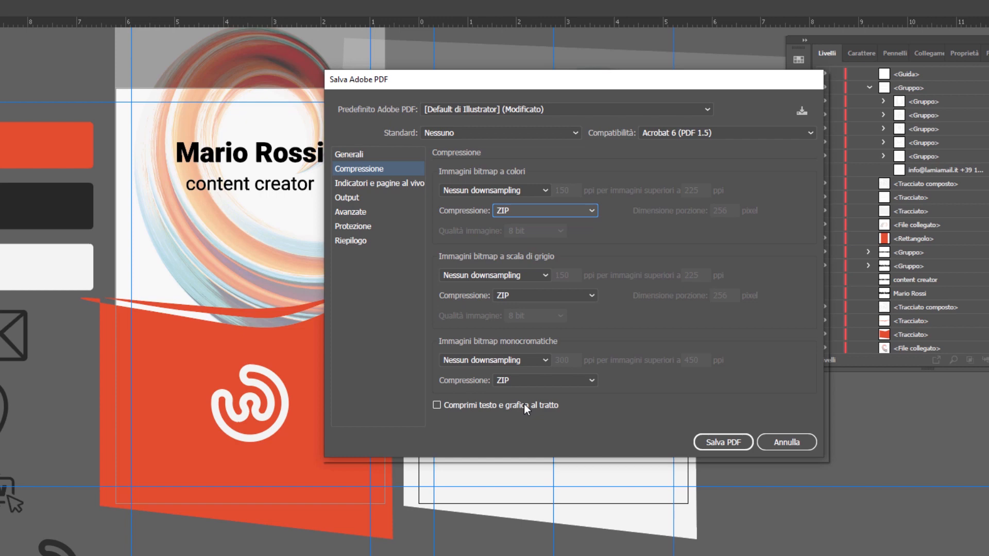
Step: Examine the PDF's printer's marks and bleed, colour conversion, profile inclusion and advanced settings
click(379, 184)
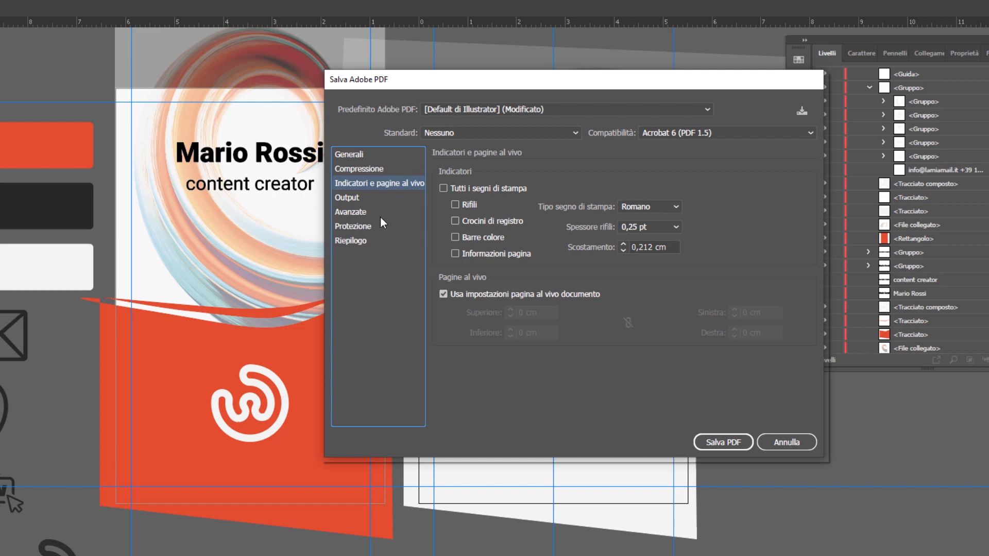
click(350, 199)
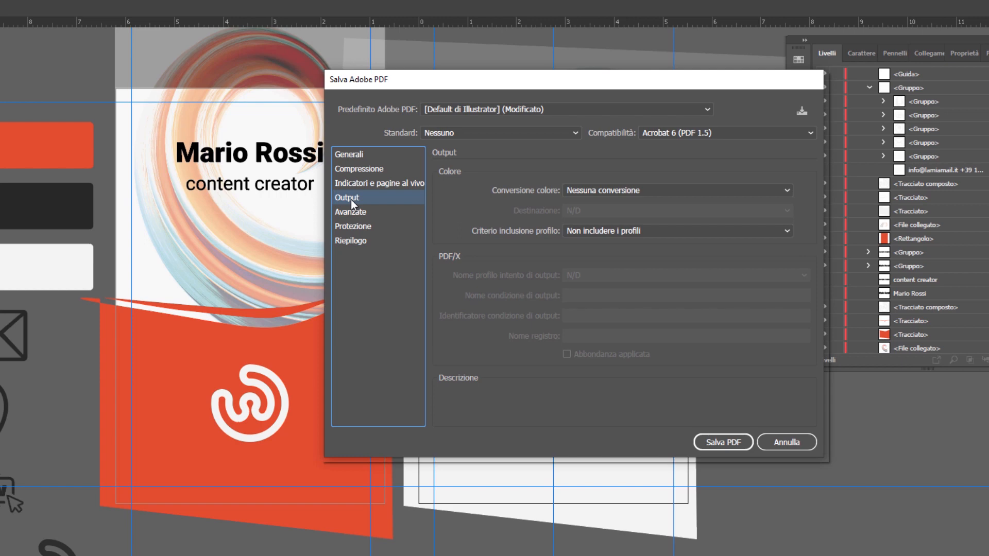
click(629, 191)
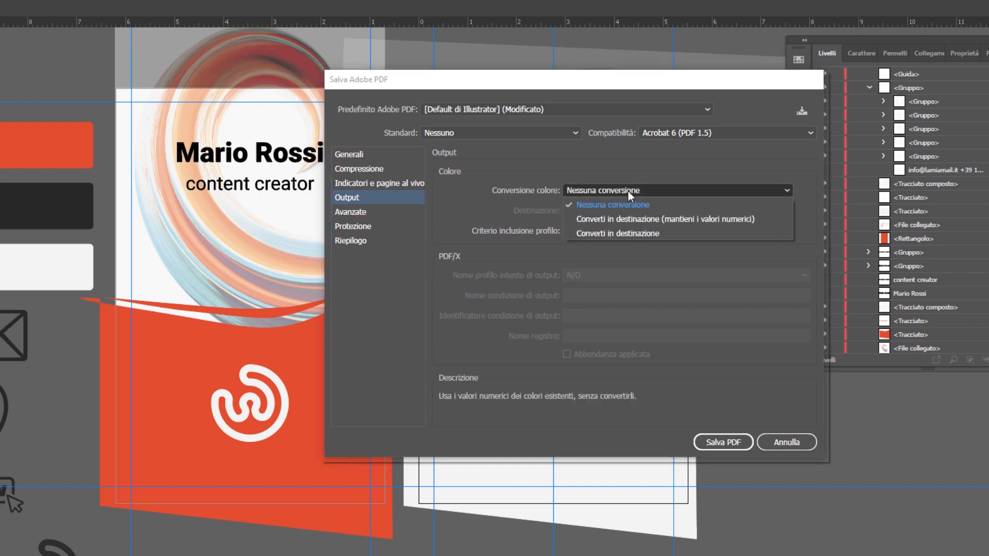
click(629, 191)
click(624, 230)
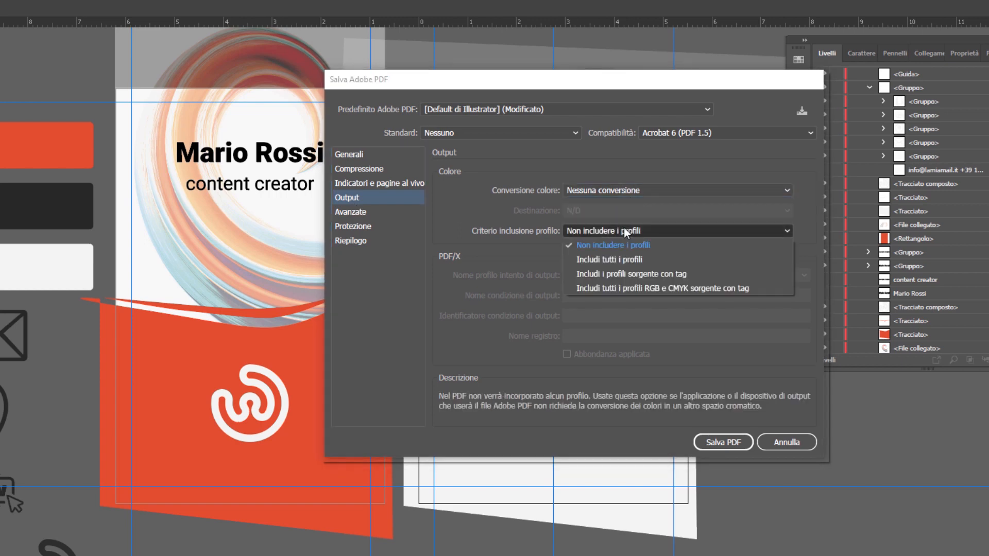
click(624, 230)
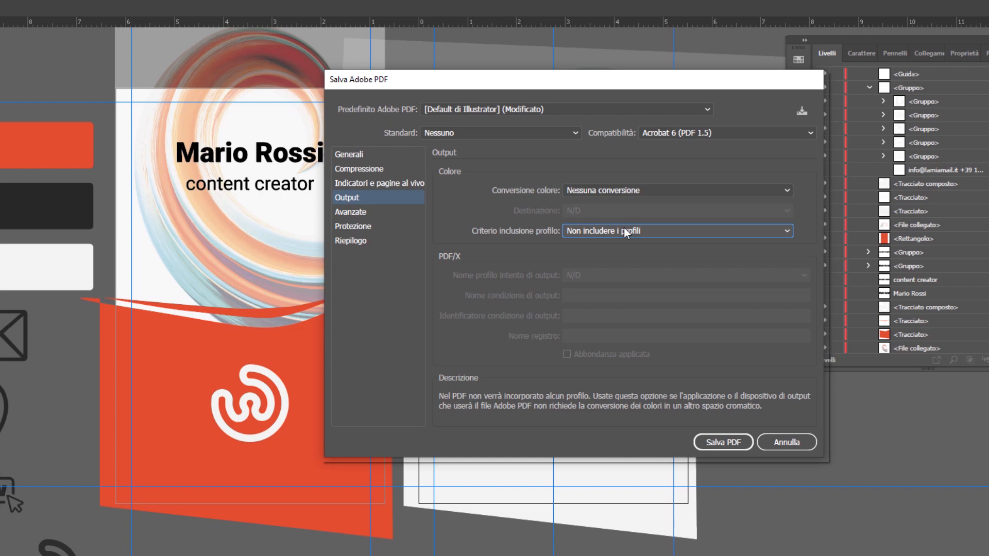
click(353, 211)
Step: Try out the PDF's opening-password and permissions-password options and look through the allowed changes, leaving both protections off
click(366, 227)
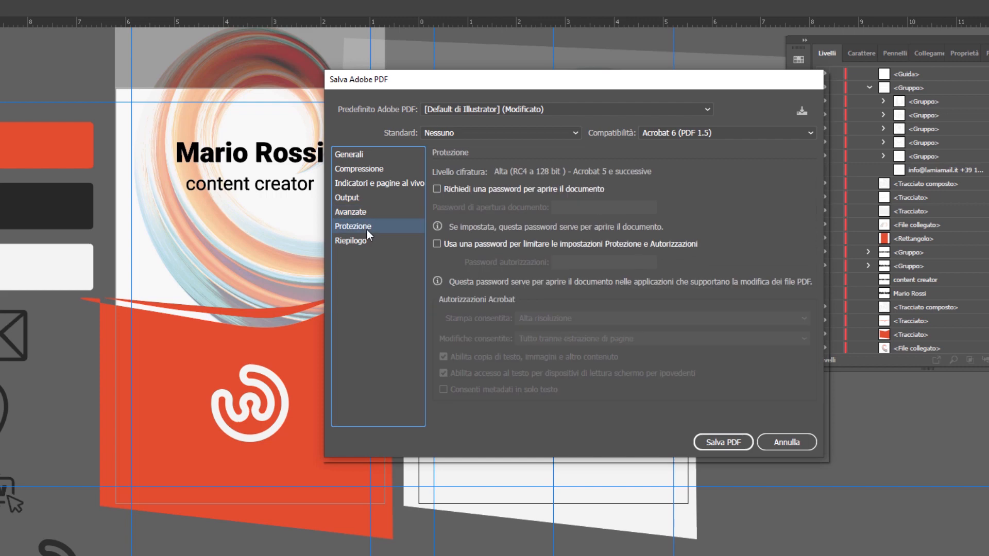
click(503, 192)
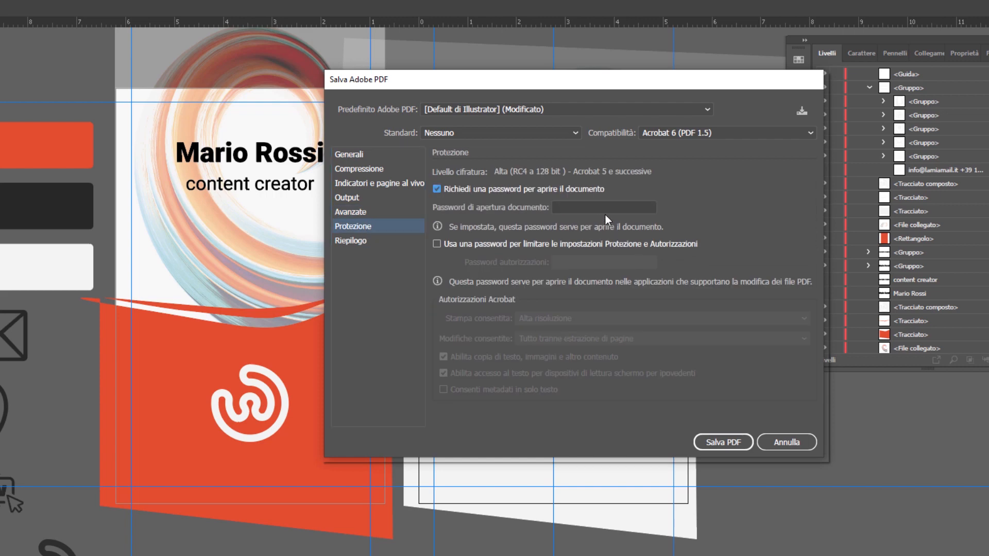
click(498, 191)
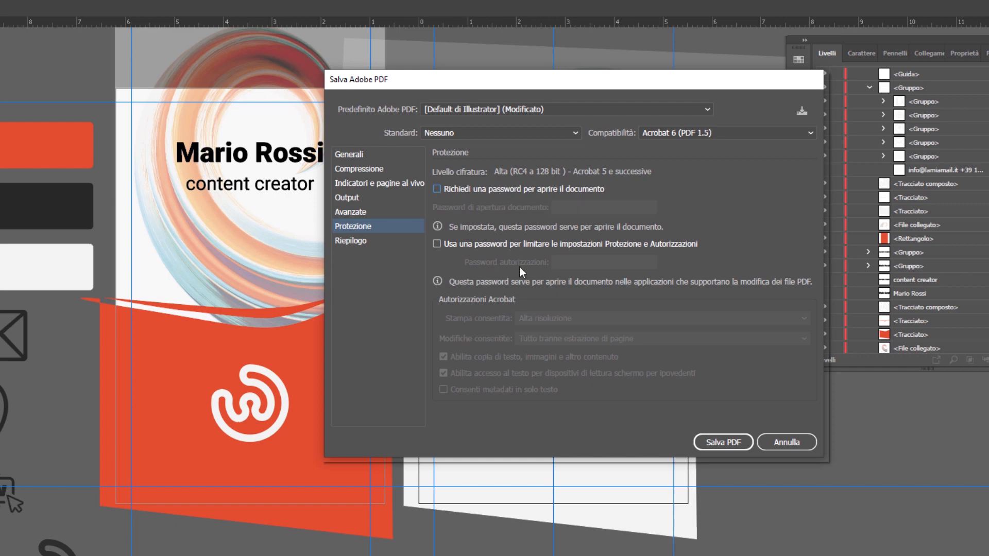
click(436, 245)
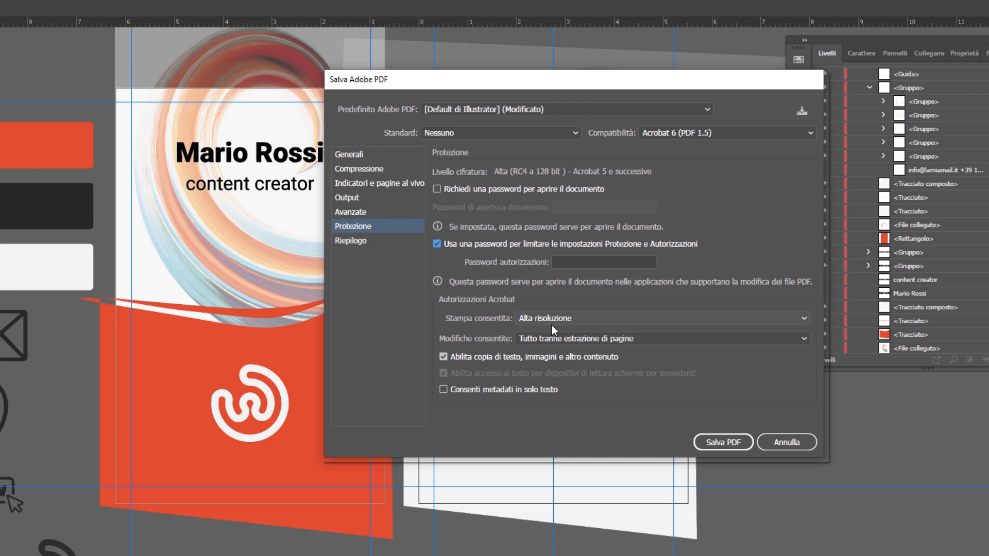
click(554, 339)
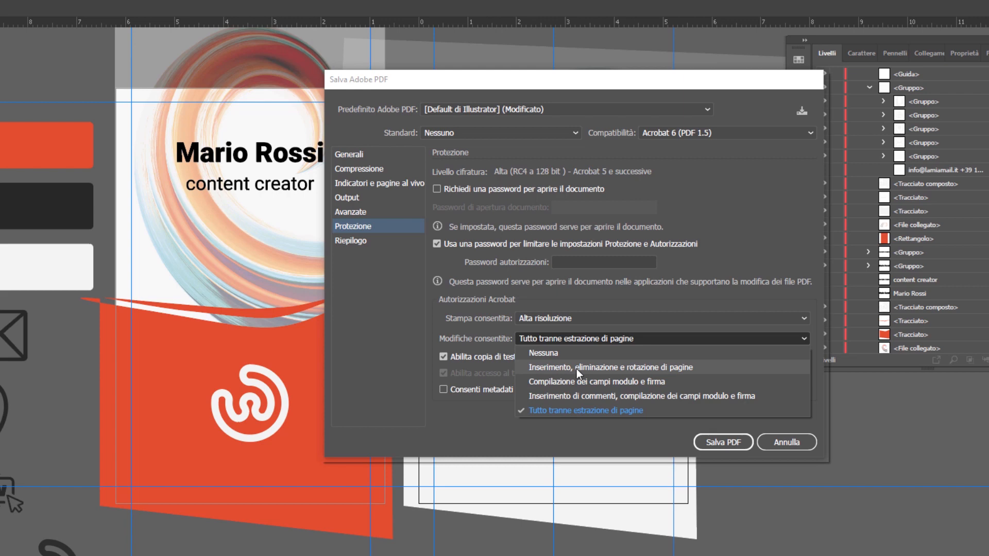
click(563, 336)
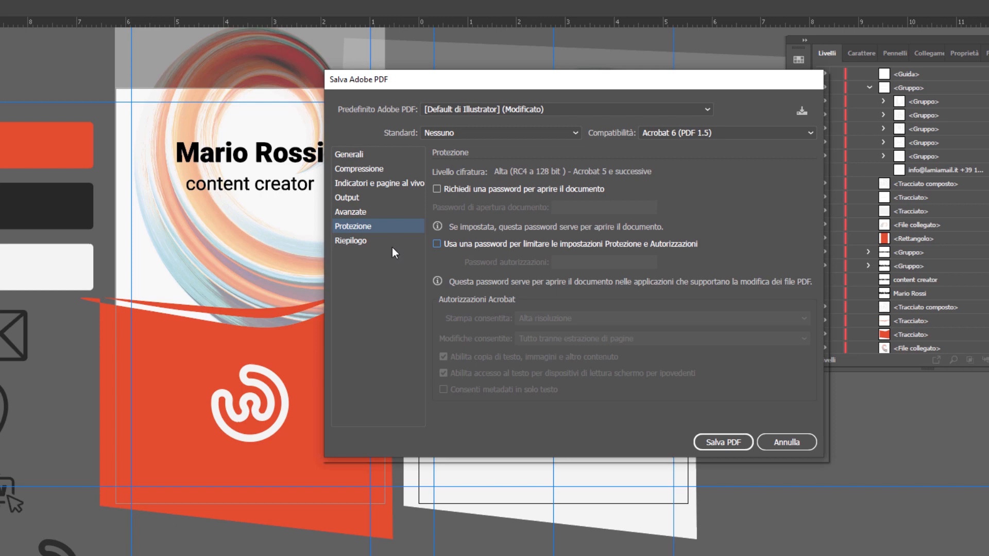
Step: Examine the PDF settings summary, including the description, general, compression, and marks and bleed sections
click(334, 243)
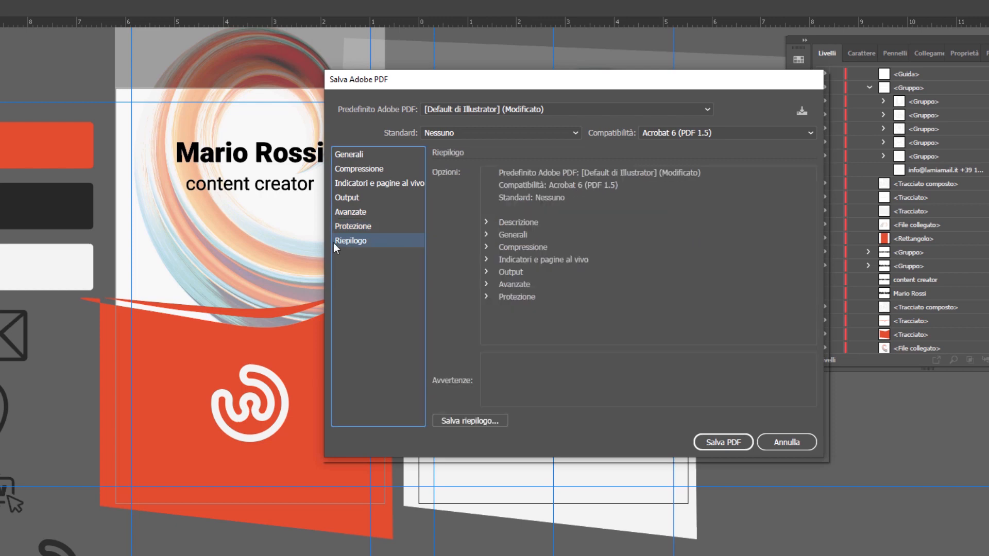
click(486, 223)
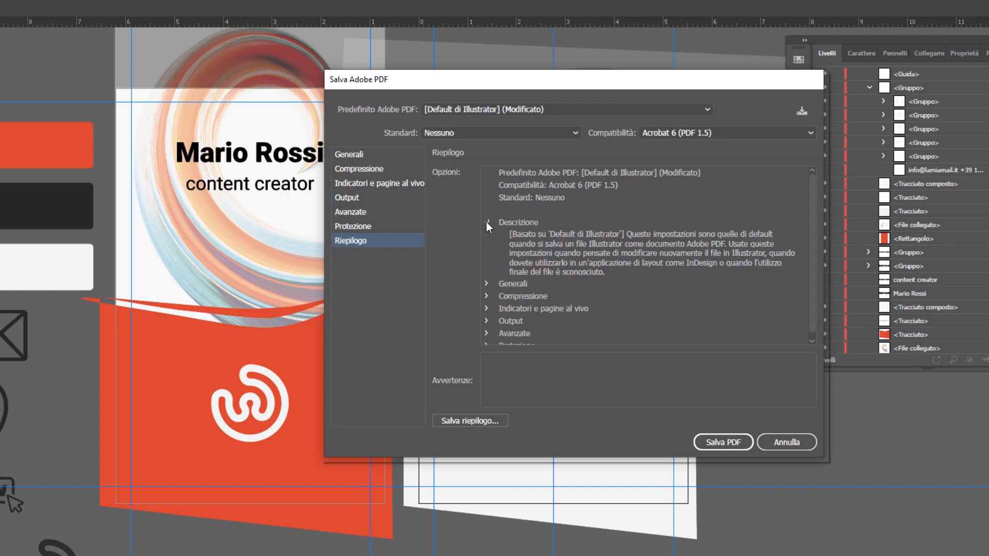
click(486, 222)
click(486, 234)
click(486, 234)
click(487, 246)
click(487, 247)
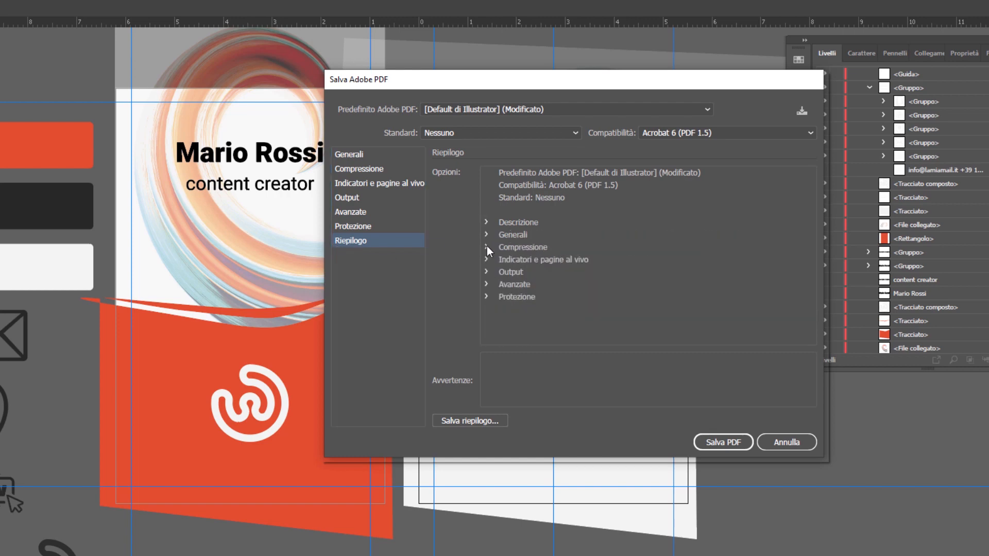
click(486, 260)
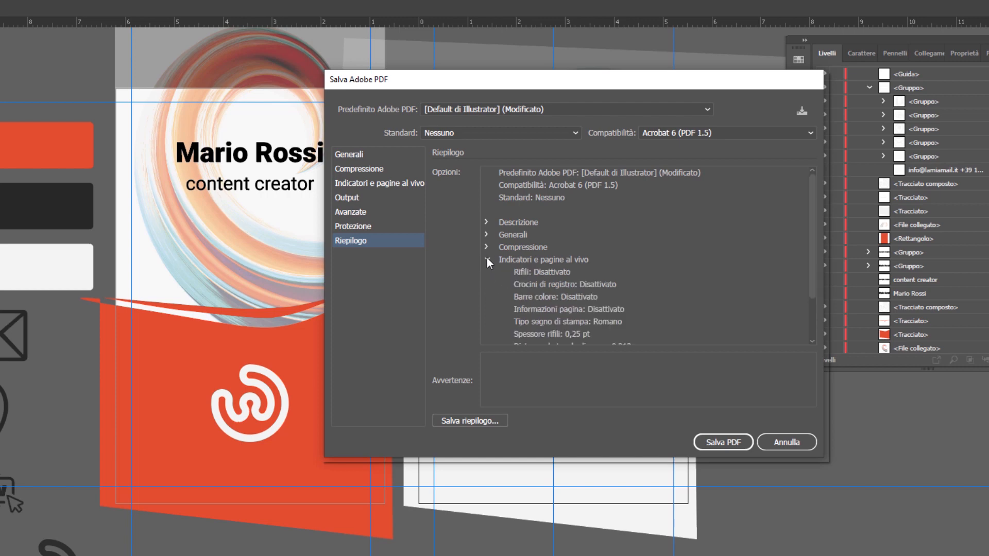
click(487, 258)
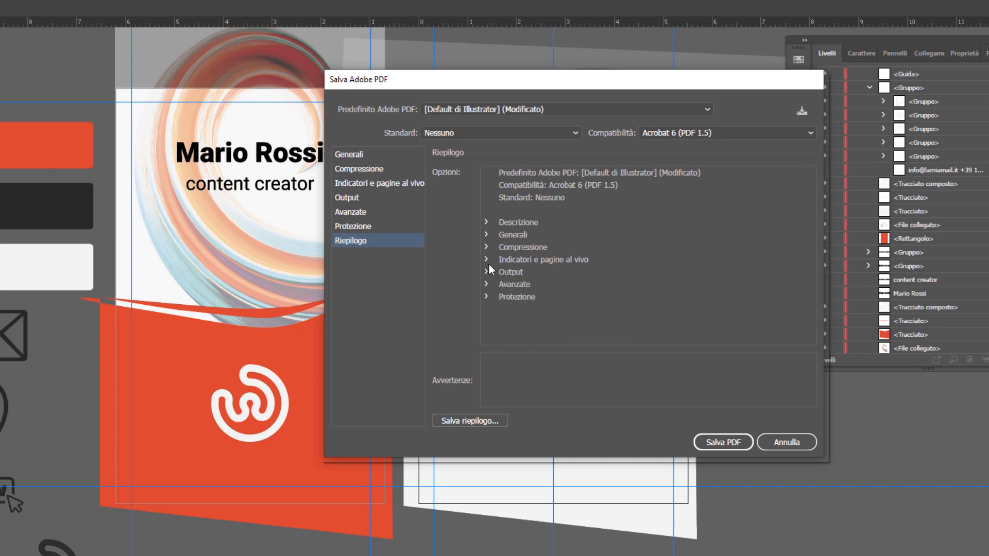
Step: Save the PDF with the chosen settings and view its second page in Adobe Acrobat Reader
click(741, 443)
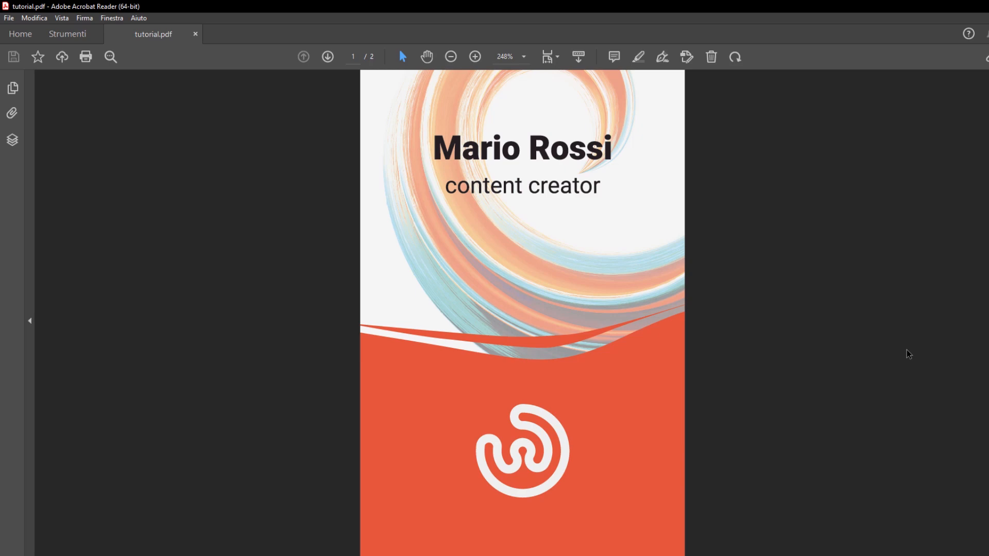
click(327, 57)
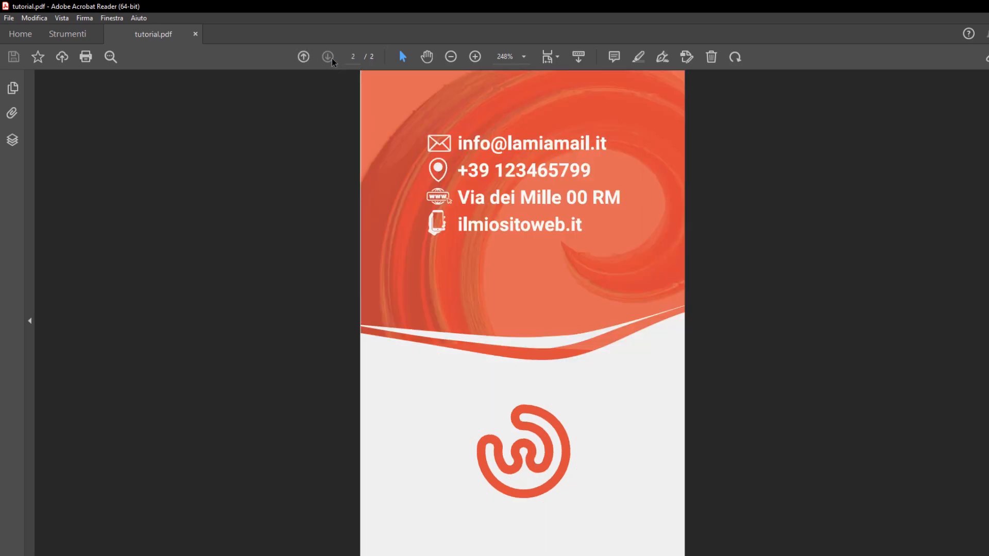